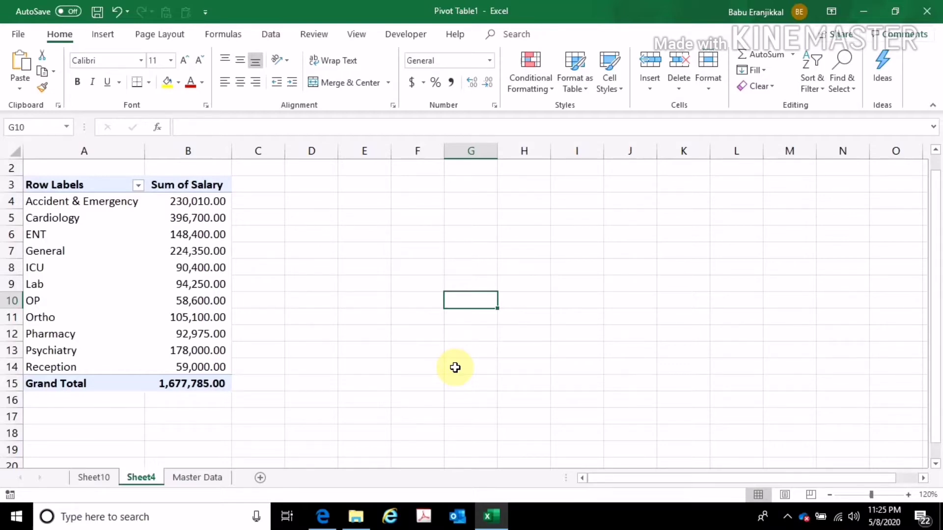
# - Add Age to the pivot's Columns, showing ages 20 to 50, and select the value columns
pyautogui.click(187, 309)
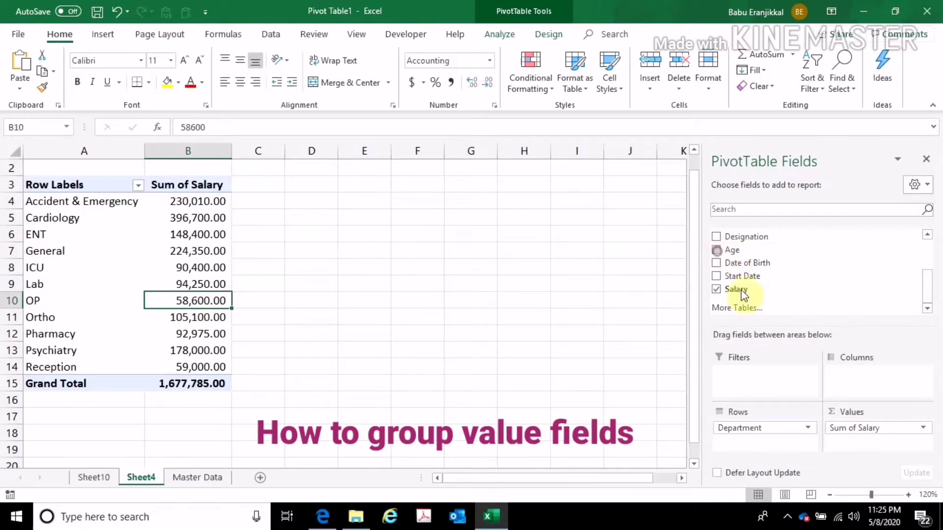
pyautogui.moveTo(744, 293); pyautogui.dragTo(844, 388)
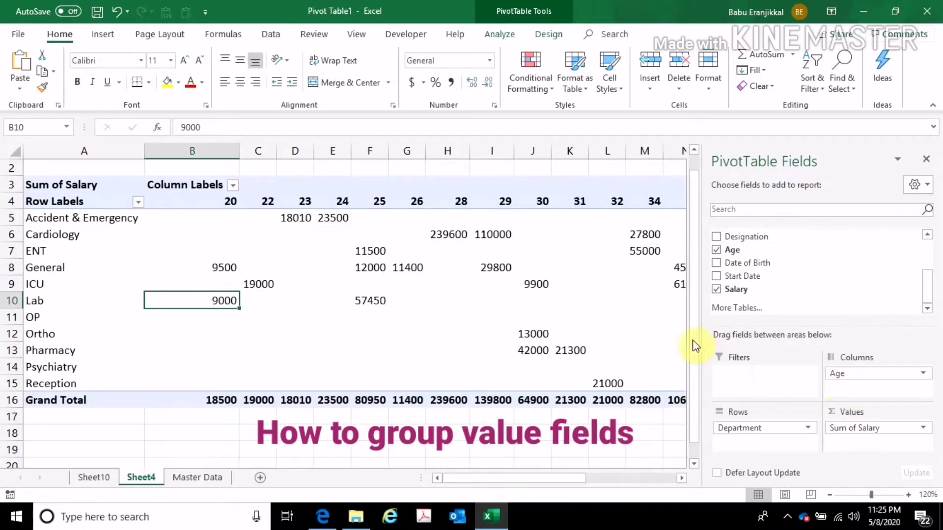
pyautogui.moveTo(220, 153); pyautogui.dragTo(594, 239)
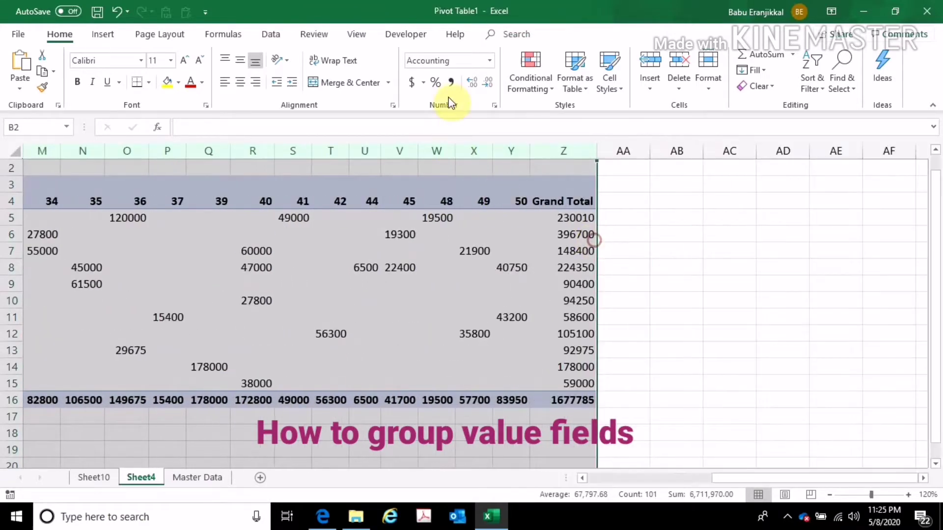
# - Format the salary values with Comma Style and no decimals, e.g. 18,010 and 239,600
pyautogui.click(450, 82)
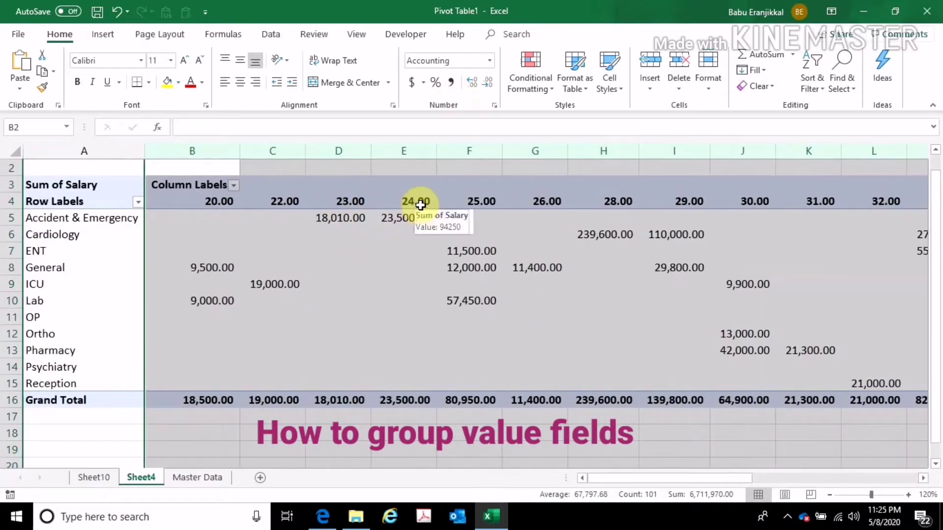
pyautogui.click(487, 83)
pyautogui.click(486, 83)
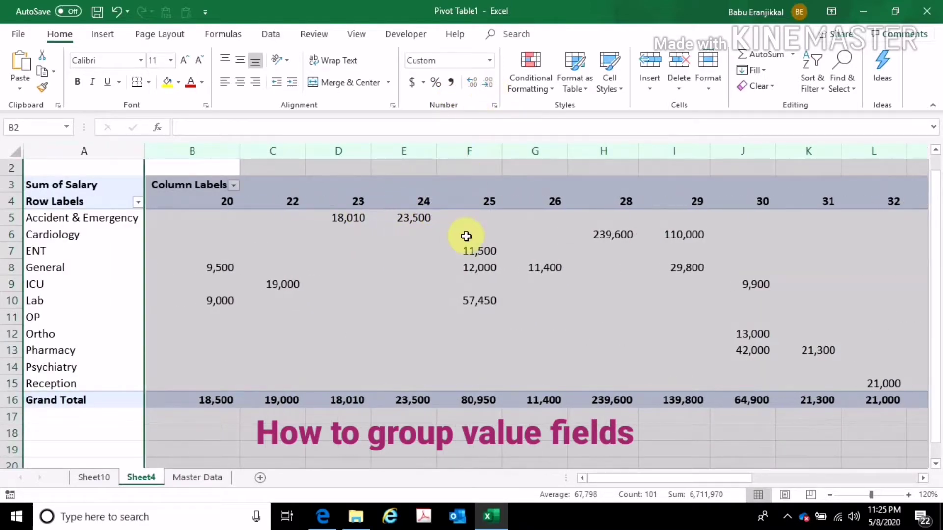
pyautogui.click(226, 204)
pyautogui.click(268, 202)
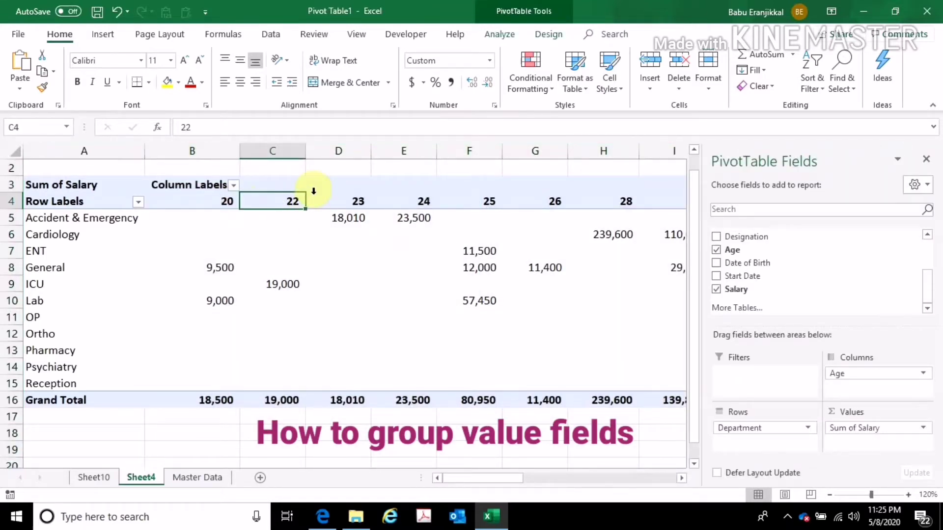
# - Group the Age columns from 20 to 50 in 5-year intervals
pyautogui.rightClick(275, 202)
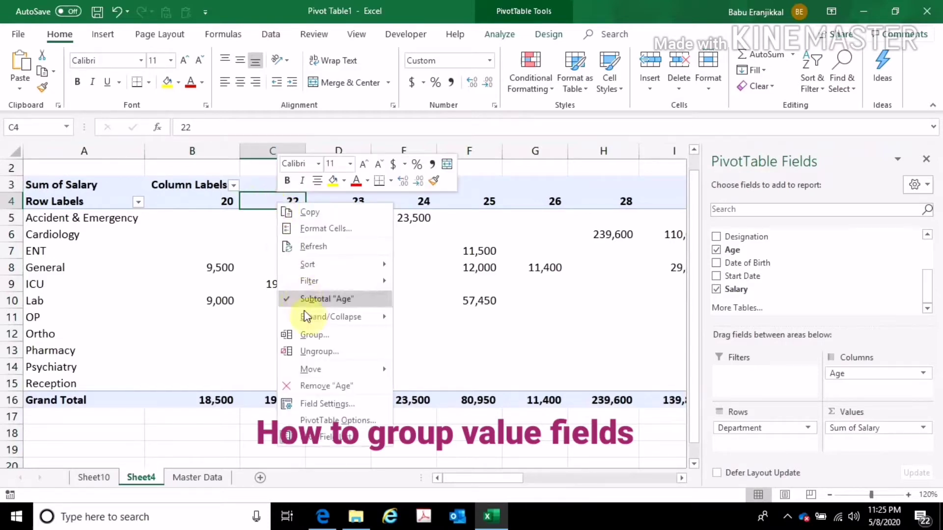
pyautogui.click(311, 334)
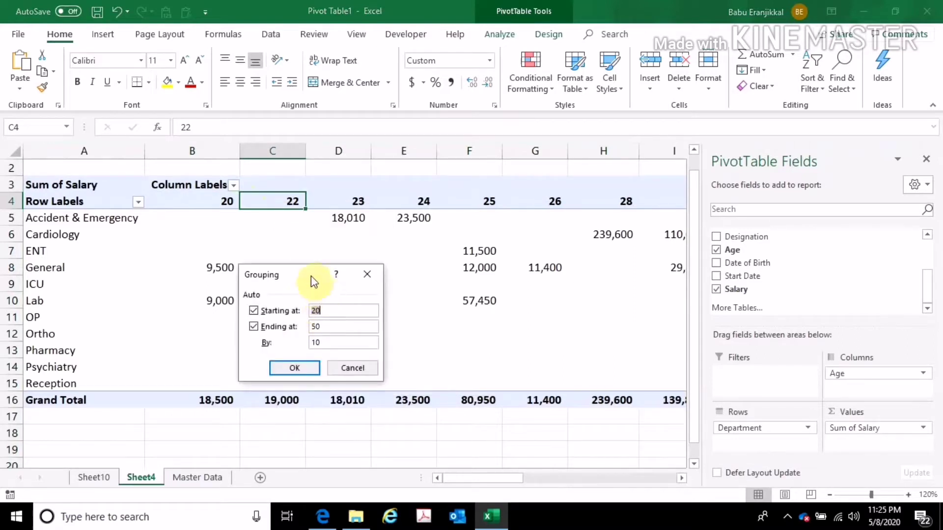
pyautogui.moveTo(311, 276); pyautogui.dragTo(291, 240)
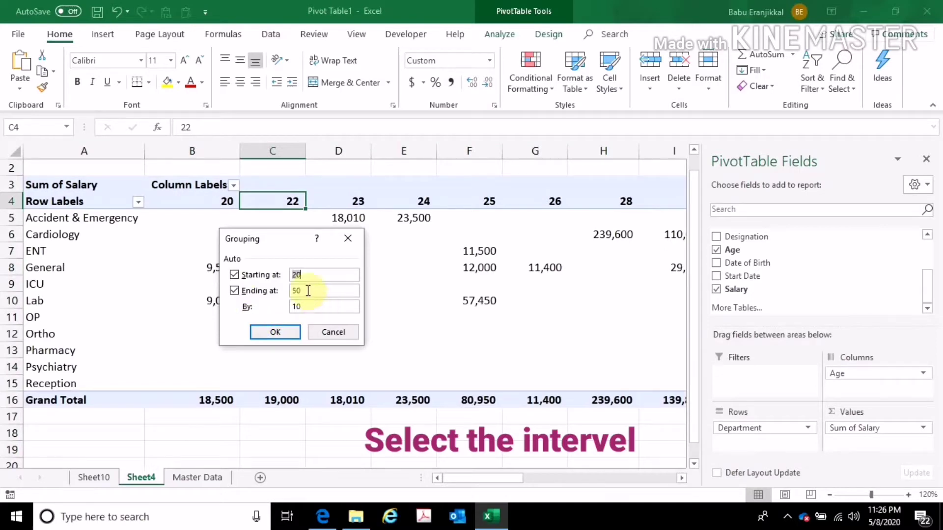
pyautogui.click(306, 308)
pyautogui.moveTo(306, 308); pyautogui.dragTo(271, 309)
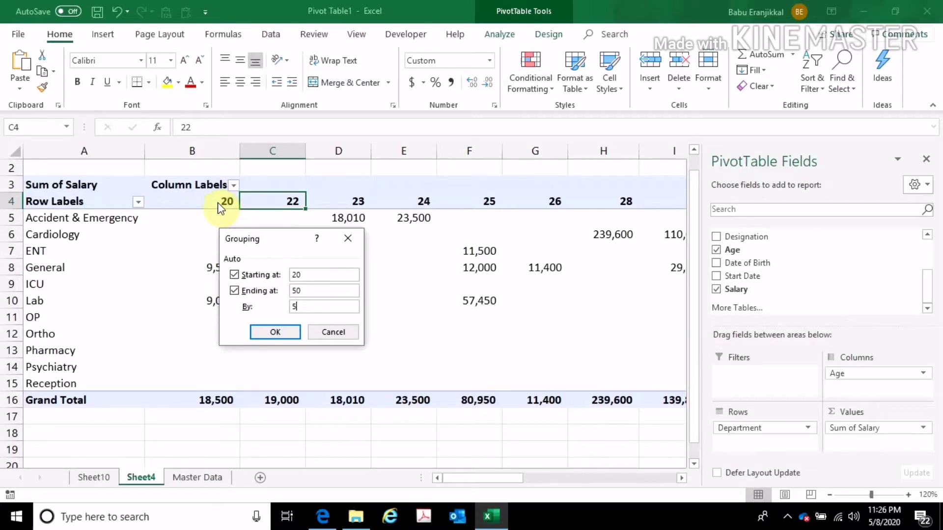
pyautogui.click(284, 331)
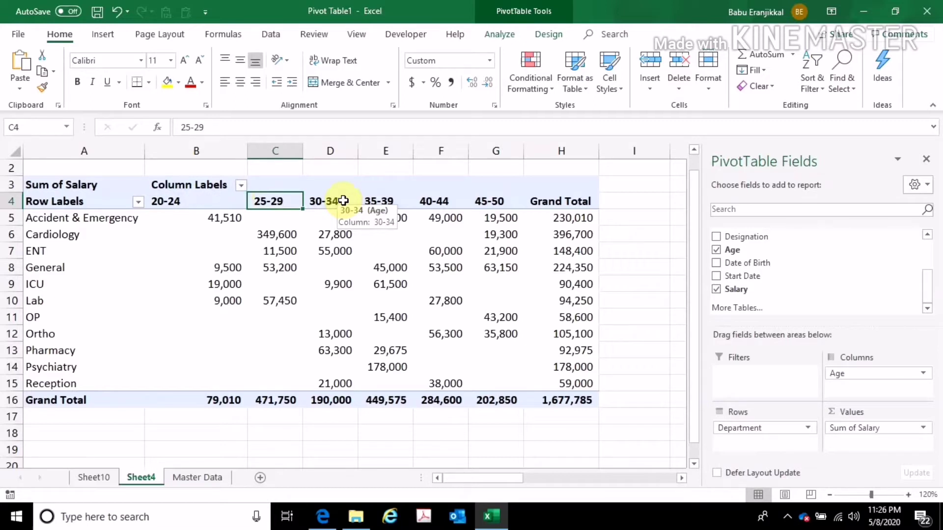
# - Regroup ages into 10-year bands, then ungroup them back to individual ages 20, 22, 23 onward
pyautogui.rightClick(294, 199)
pyautogui.click(333, 330)
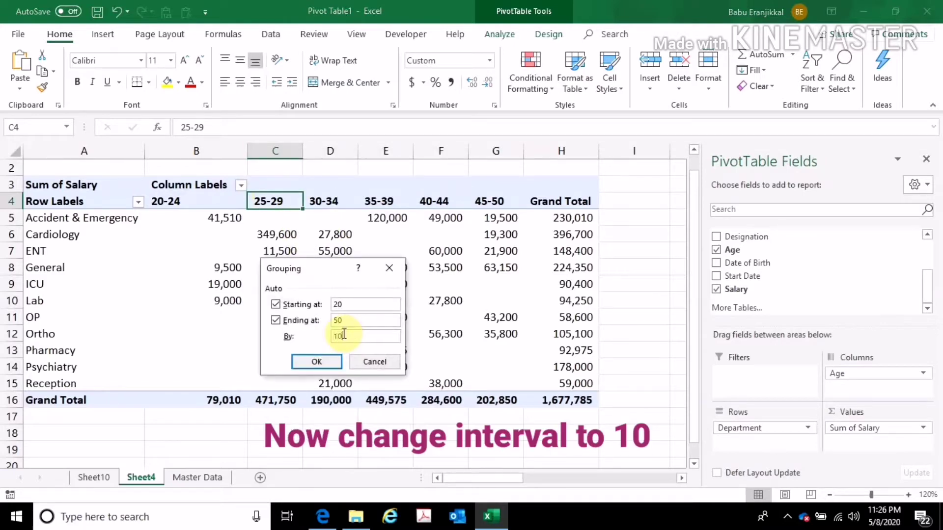
pyautogui.press('Return')
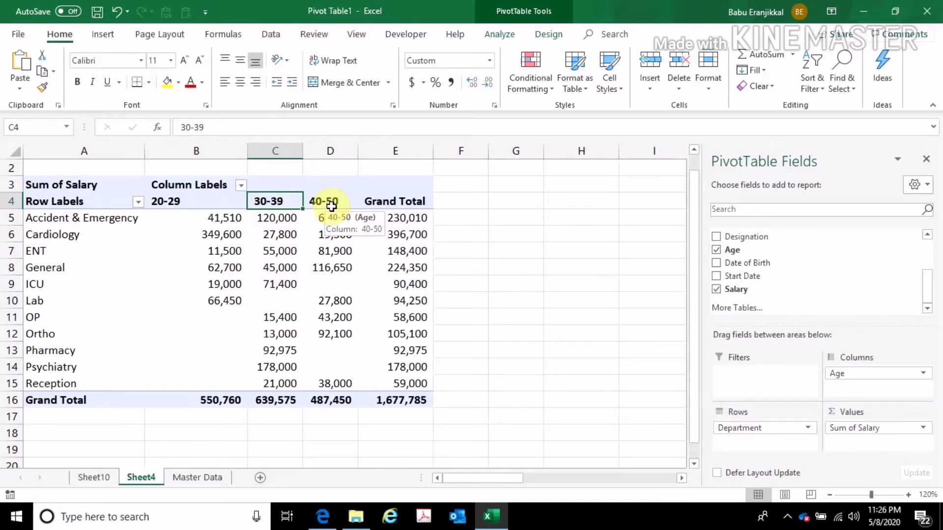
pyautogui.rightClick(293, 202)
pyautogui.click(337, 350)
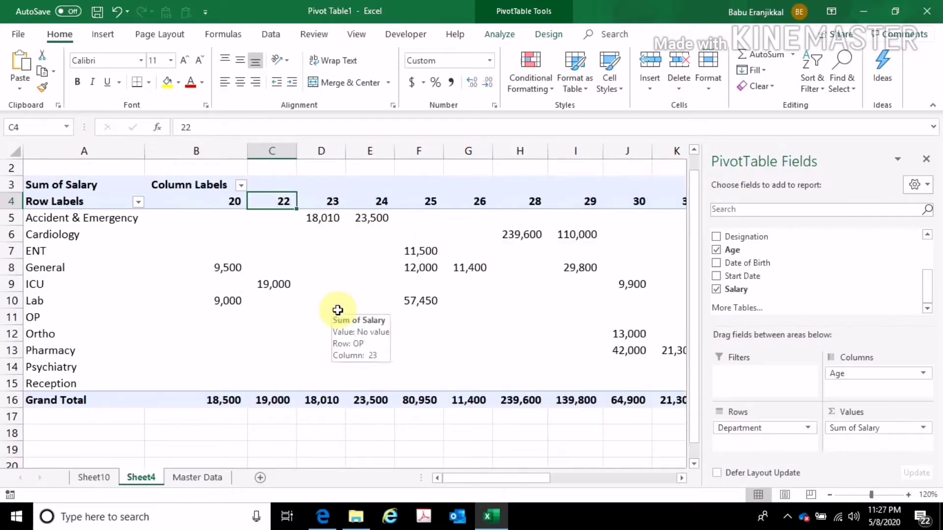
# - Group the General and OP departments into Group1
pyautogui.moveTo(419, 294)
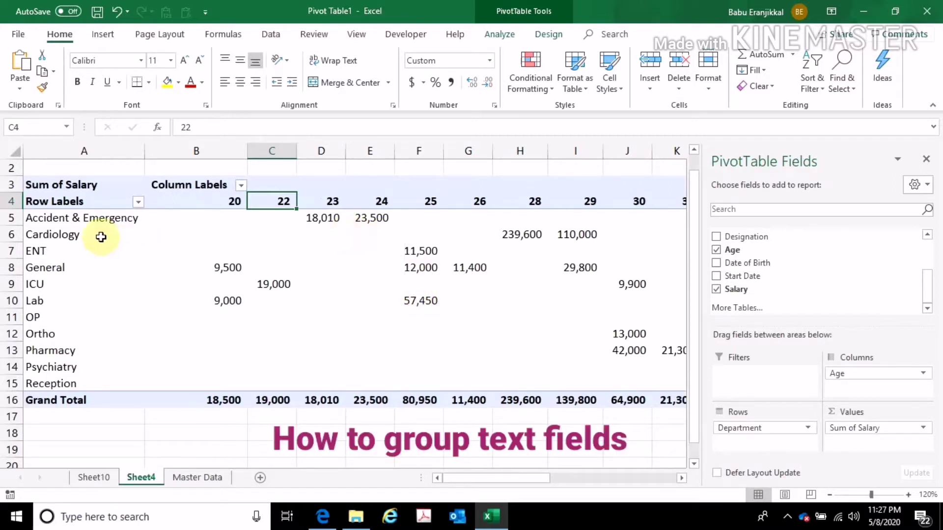
pyautogui.click(73, 222)
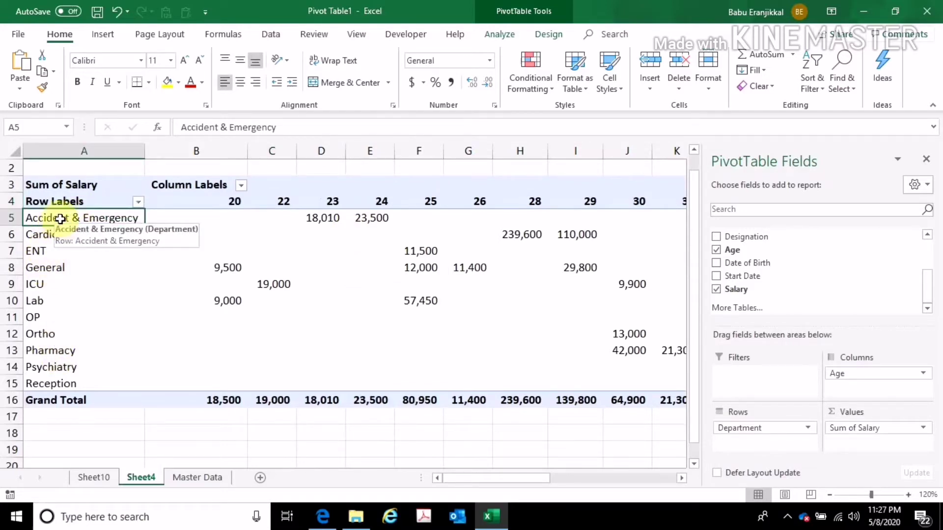
pyautogui.click(42, 268)
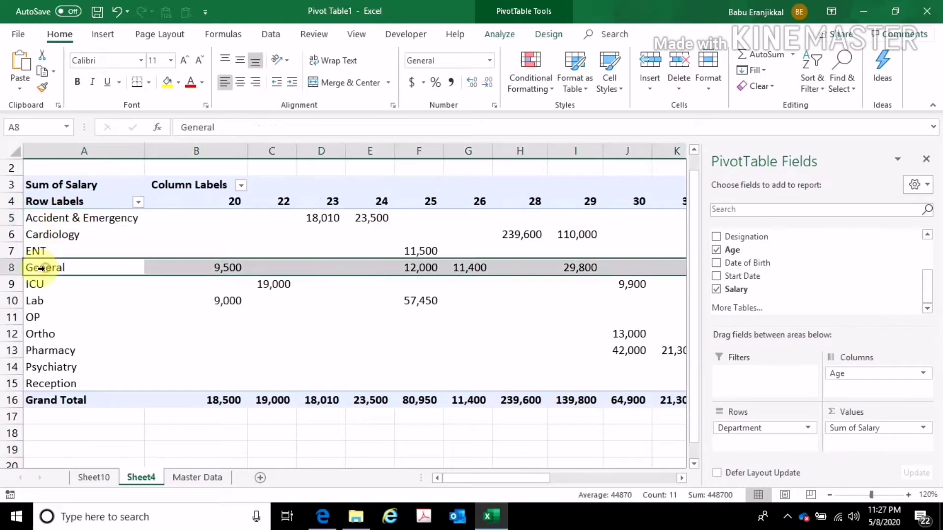
pyautogui.click(38, 317)
pyautogui.rightClick(38, 319)
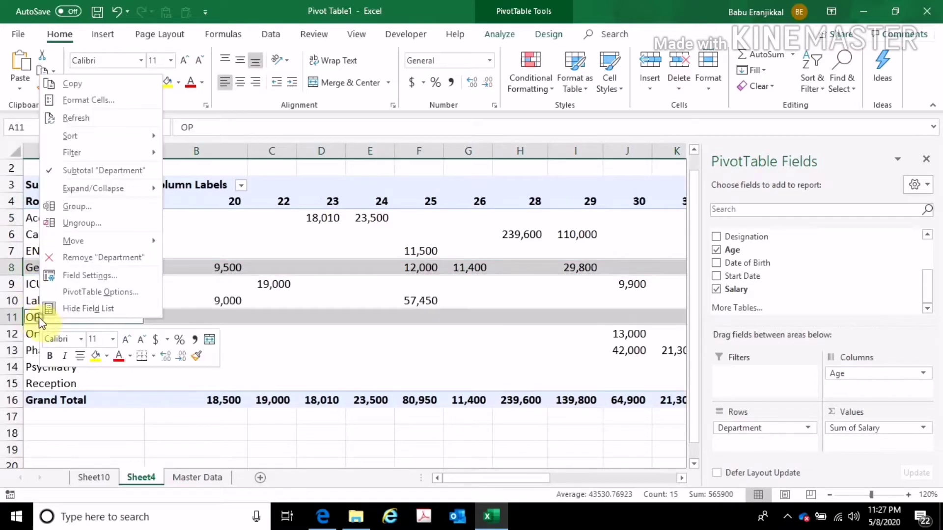
pyautogui.click(82, 206)
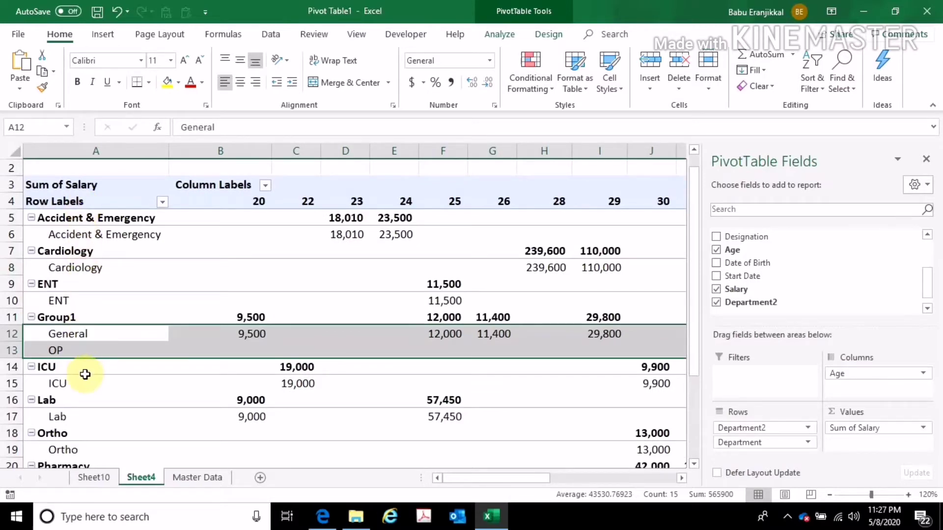
# - Group Ortho, Pharmacy, Psychiatry and Reception into Group2
pyautogui.scroll(-3, 96, 342)
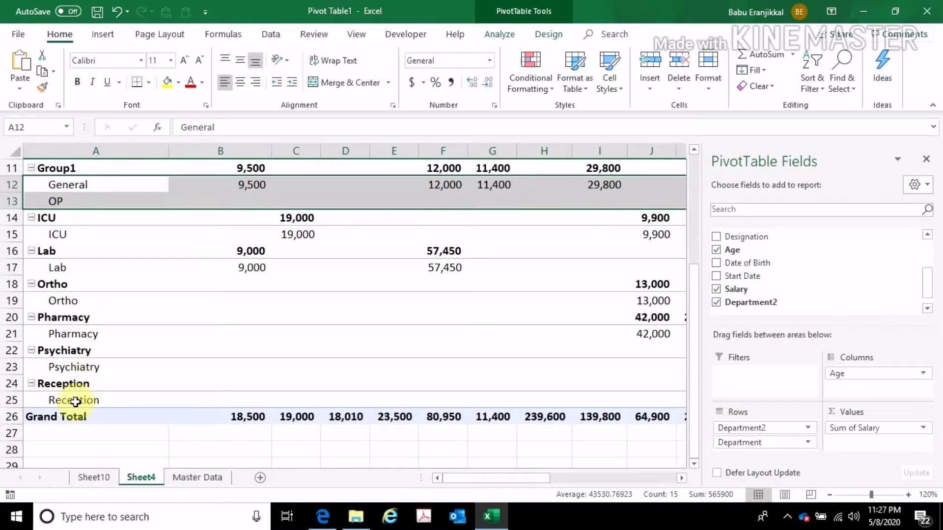
pyautogui.click(76, 400)
pyautogui.click(67, 367)
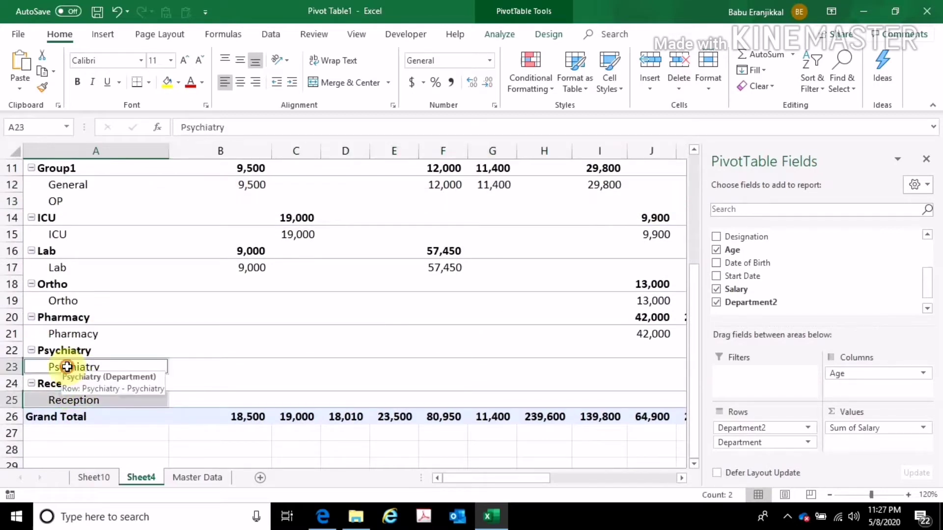
pyautogui.click(66, 343)
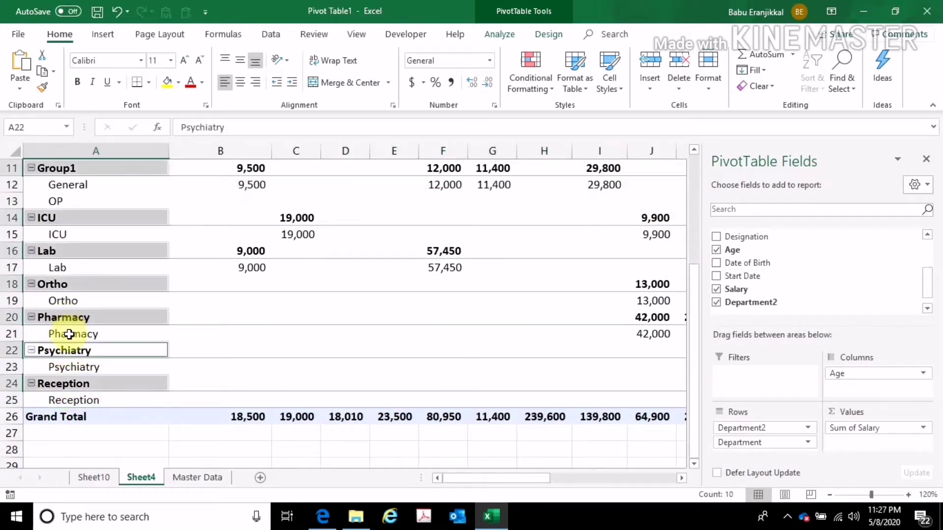
pyautogui.click(69, 334)
pyautogui.keyDown('ctrl'); pyautogui.click(67, 368); pyautogui.keyUp('ctrl')
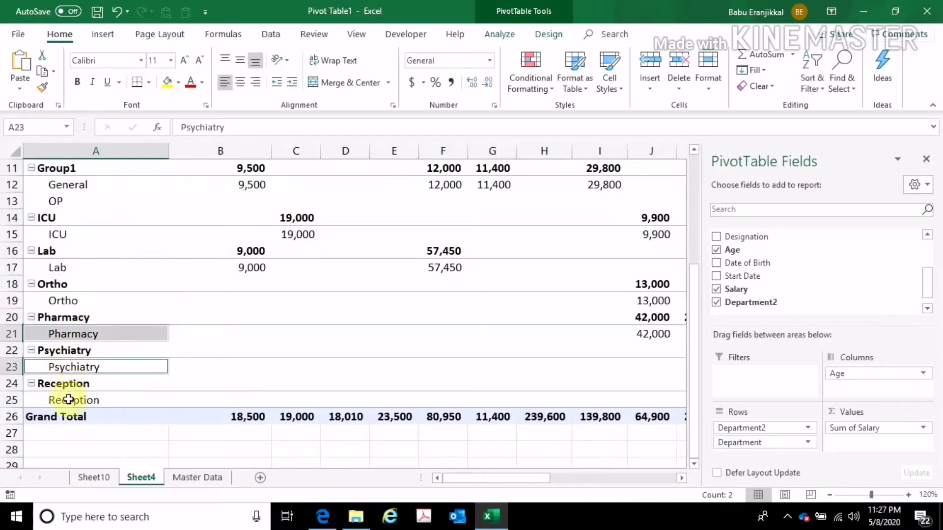
pyautogui.keyDown('ctrl'); pyautogui.click(67, 398); pyautogui.keyUp('ctrl')
pyautogui.keyDown('ctrl'); pyautogui.click(63, 301); pyautogui.keyUp('ctrl')
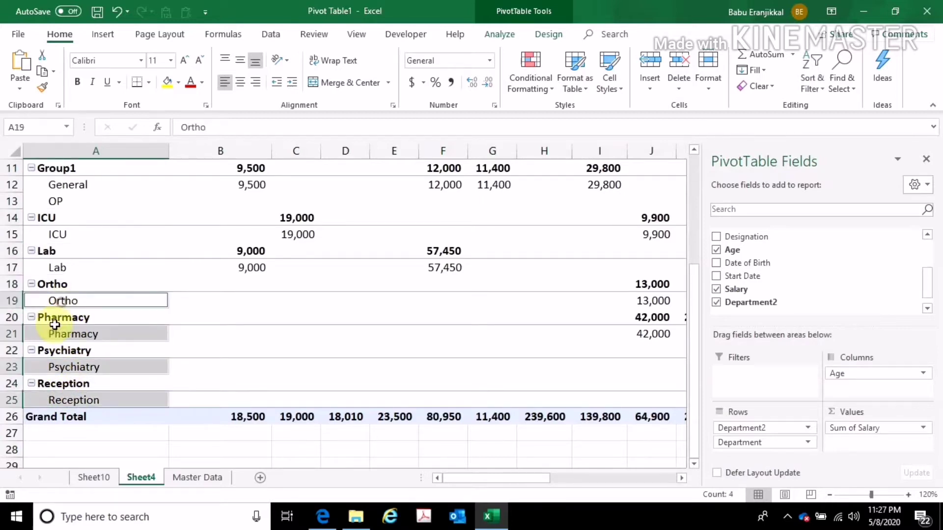
pyautogui.rightClick(63, 299)
pyautogui.click(124, 190)
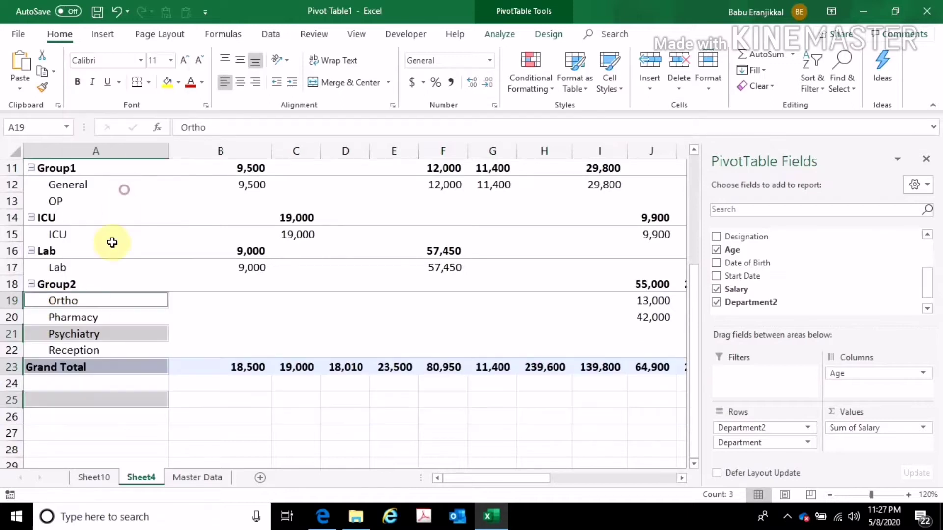
# - Collapse Group2 and expand it again to show its departments
pyautogui.click(63, 300)
pyautogui.click(68, 317)
pyautogui.click(74, 335)
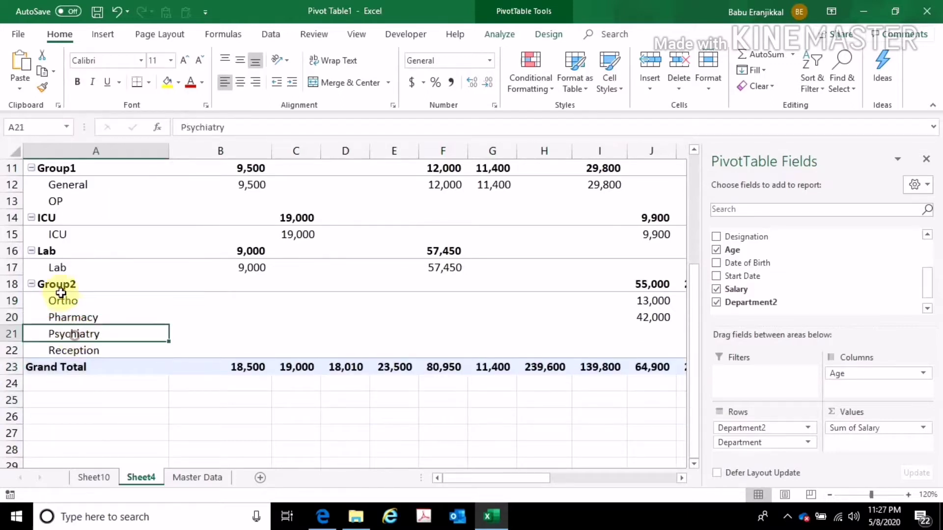
pyautogui.click(58, 285)
pyautogui.doubleClick(56, 283)
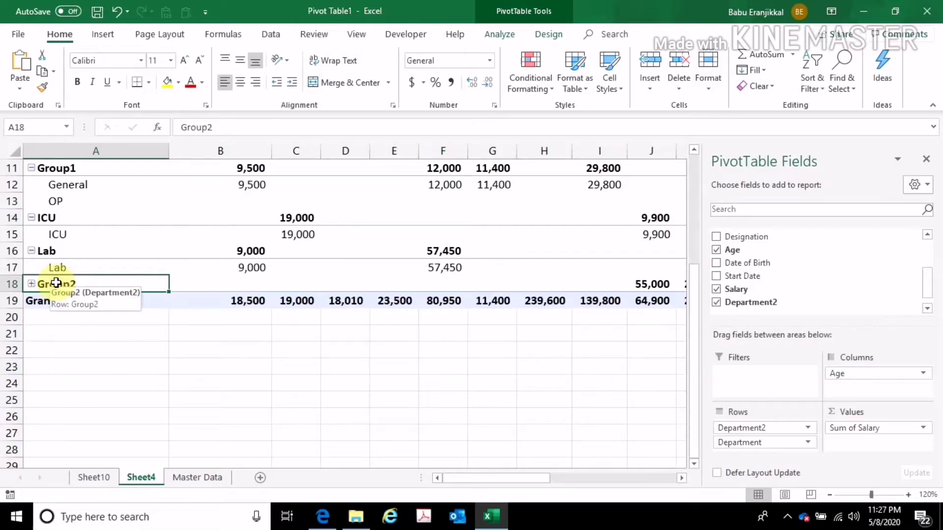
pyautogui.doubleClick(57, 283)
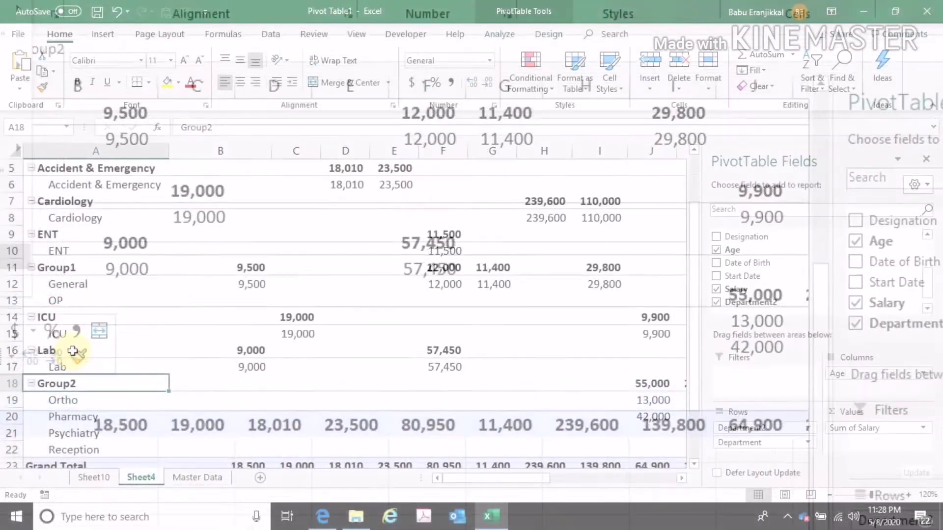
# - Group Accident & Emergency, Cardiology and ENT into Group3
pyautogui.scroll(2, 78, 346)
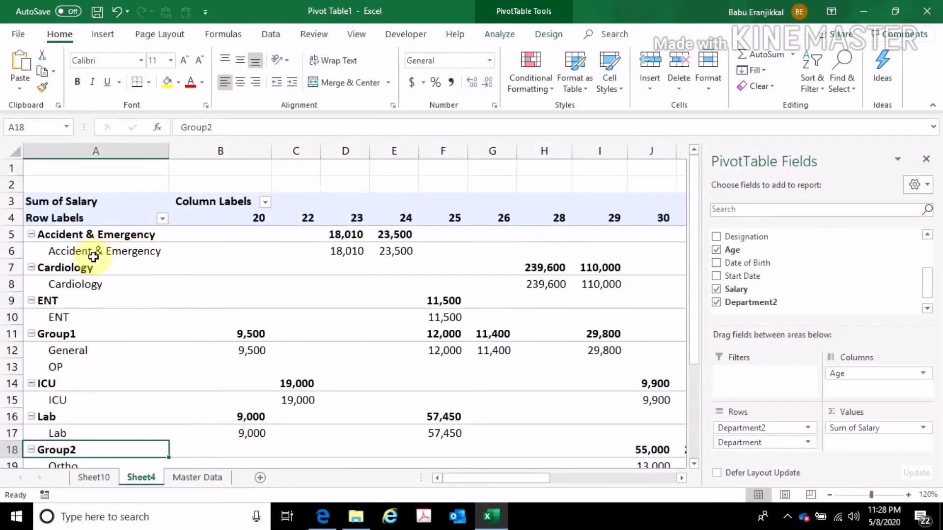
pyautogui.click(94, 255)
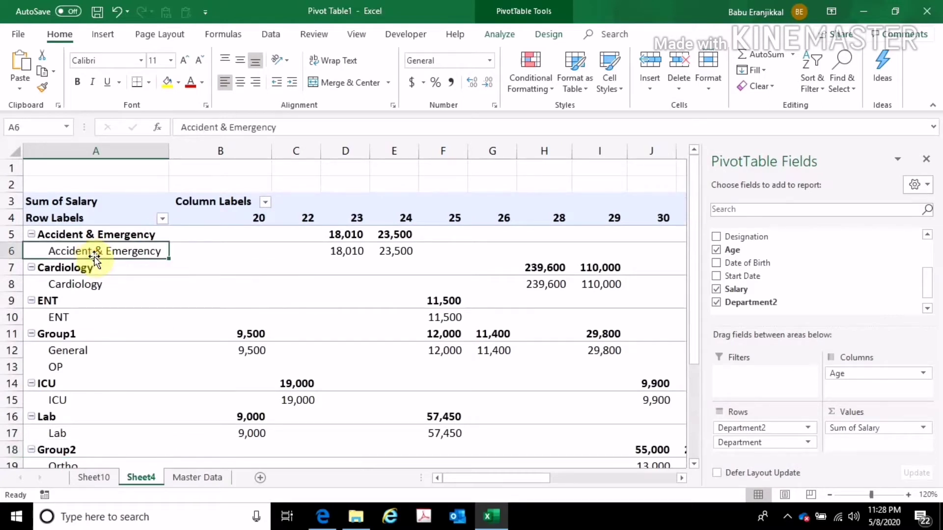
pyautogui.keyDown('ctrl'); pyautogui.click(66, 288); pyautogui.keyUp('ctrl')
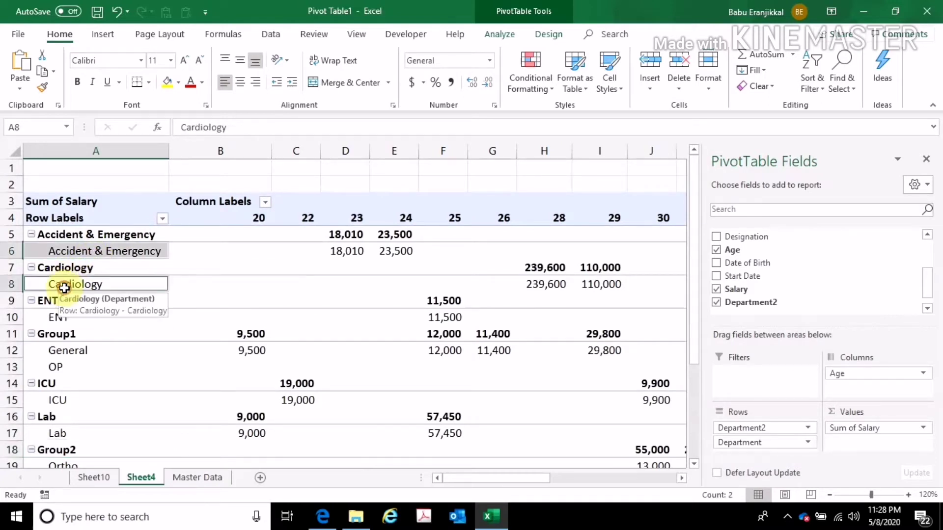
pyautogui.keyDown('ctrl'); pyautogui.click(62, 321); pyautogui.keyUp('ctrl')
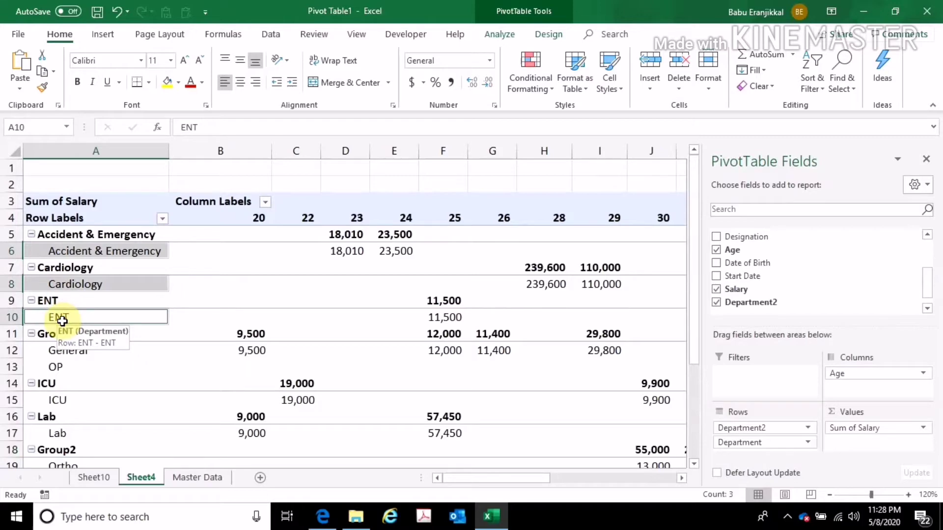
pyautogui.rightClick(63, 319)
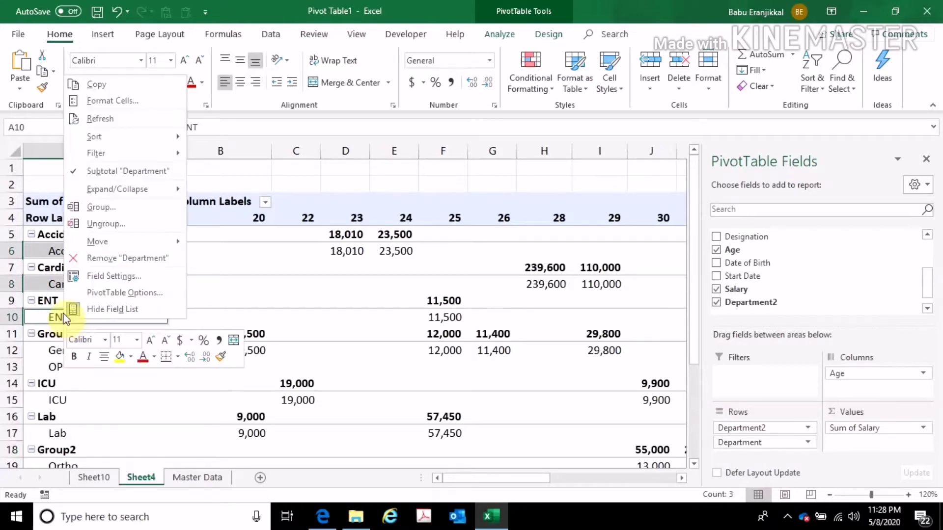
pyautogui.click(113, 207)
# - Group ICU and Lab into Group4
pyautogui.click(74, 269)
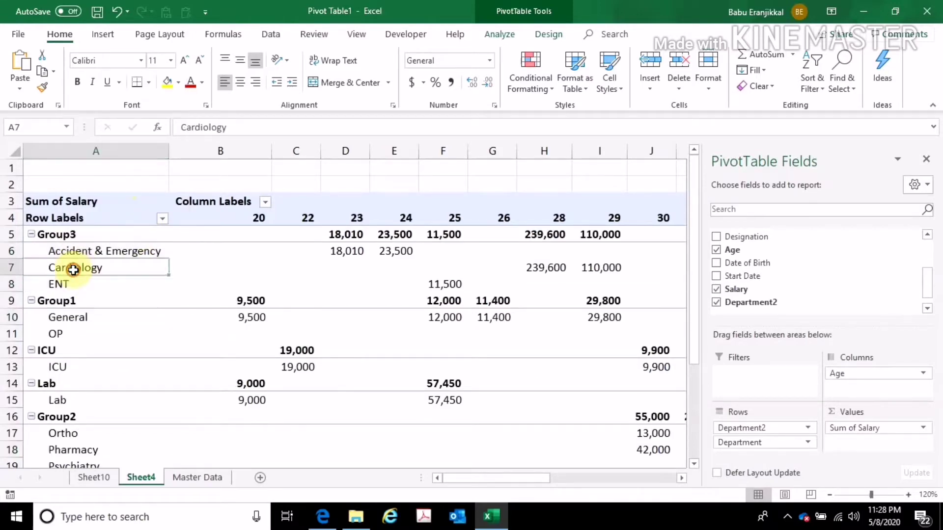
pyautogui.moveTo(73, 250); pyautogui.dragTo(75, 283)
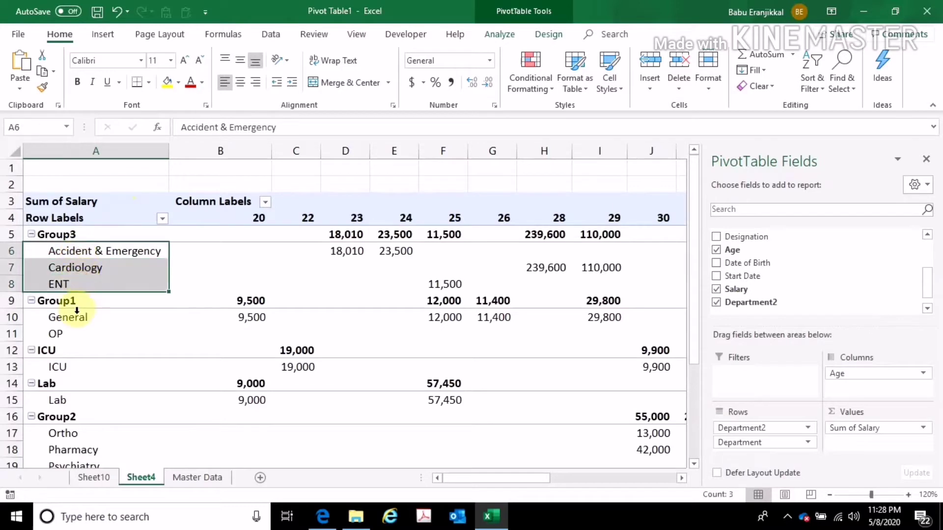
pyautogui.click(62, 369)
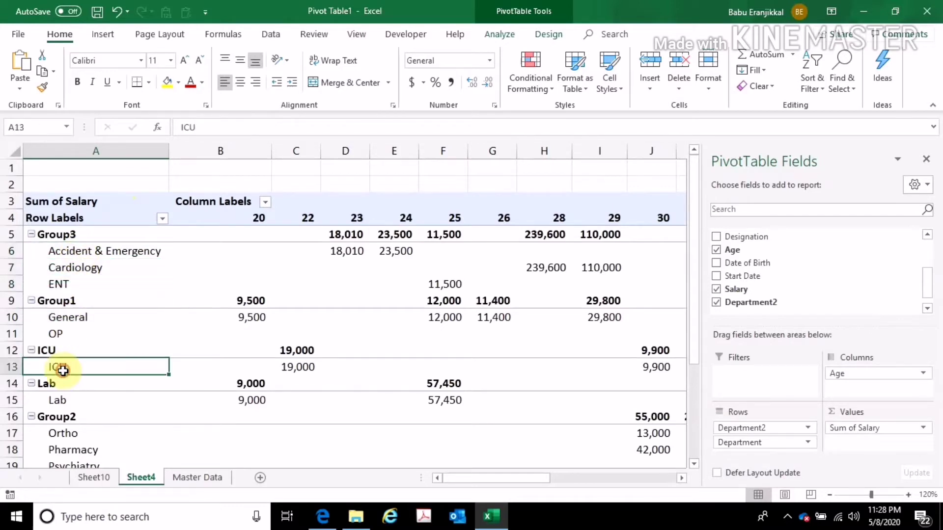
pyautogui.keyDown('ctrl'); pyautogui.click(62, 401); pyautogui.keyUp('ctrl')
pyautogui.rightClick(61, 402)
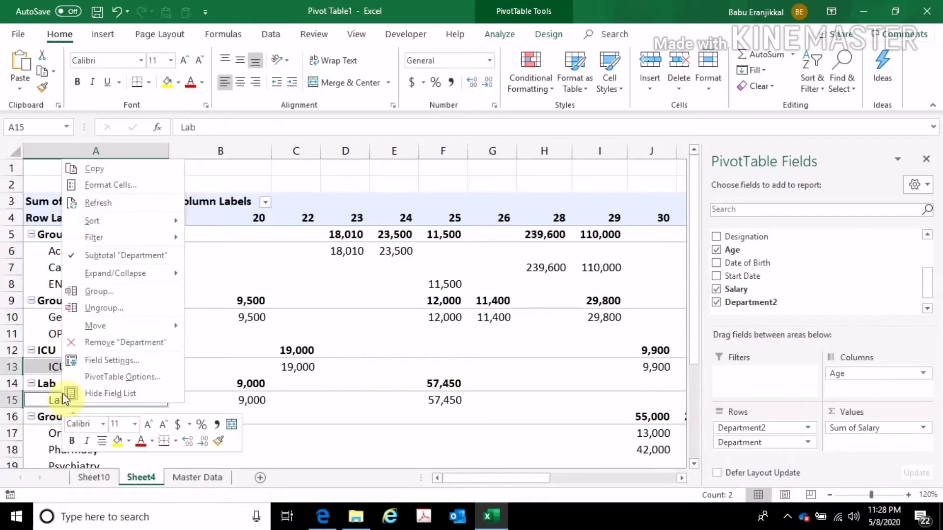
pyautogui.click(105, 296)
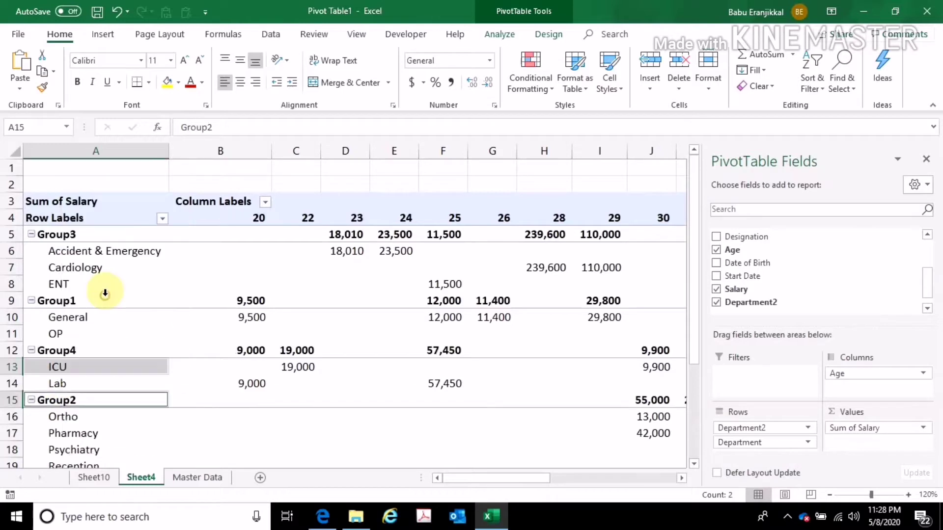
pyautogui.click(116, 269)
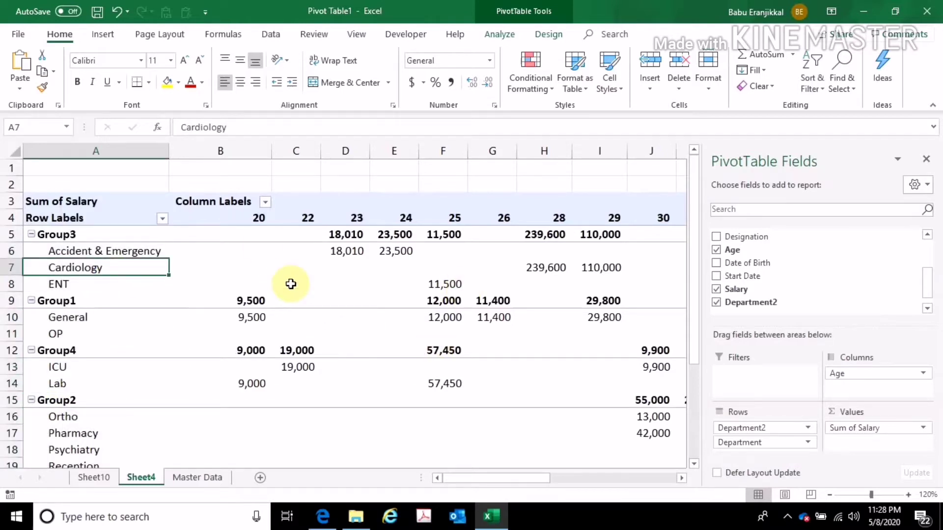
pyautogui.click(255, 217)
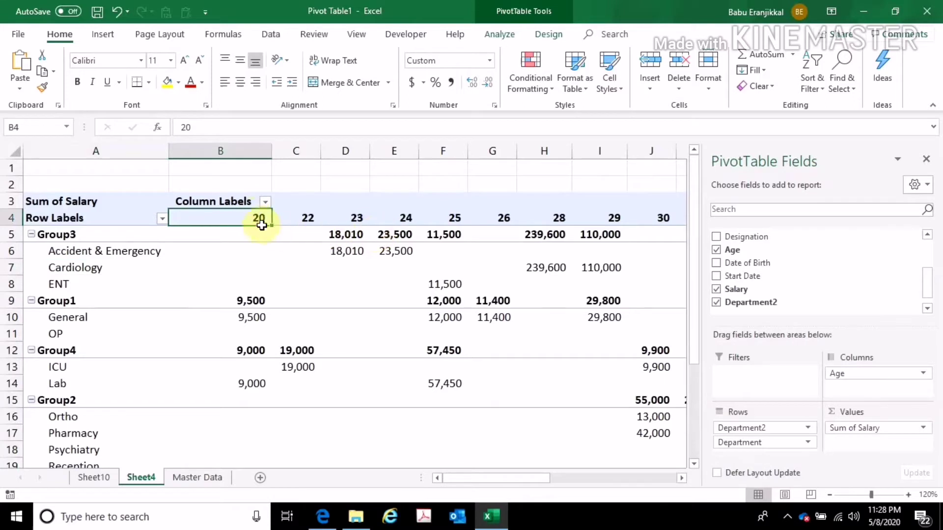
# - Remove Age and Department2 from the pivot and add Date of Birth to the rows
pyautogui.rightClick(255, 219)
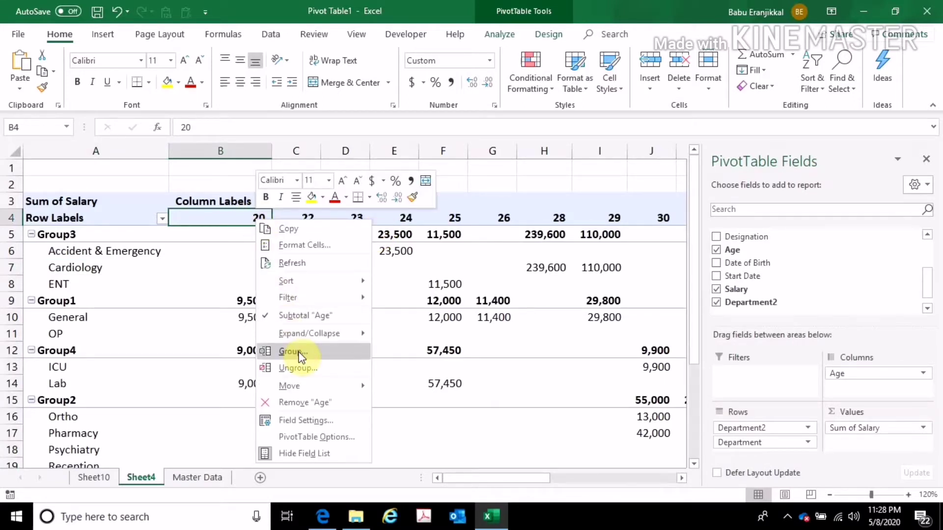
pyautogui.press('Escape')
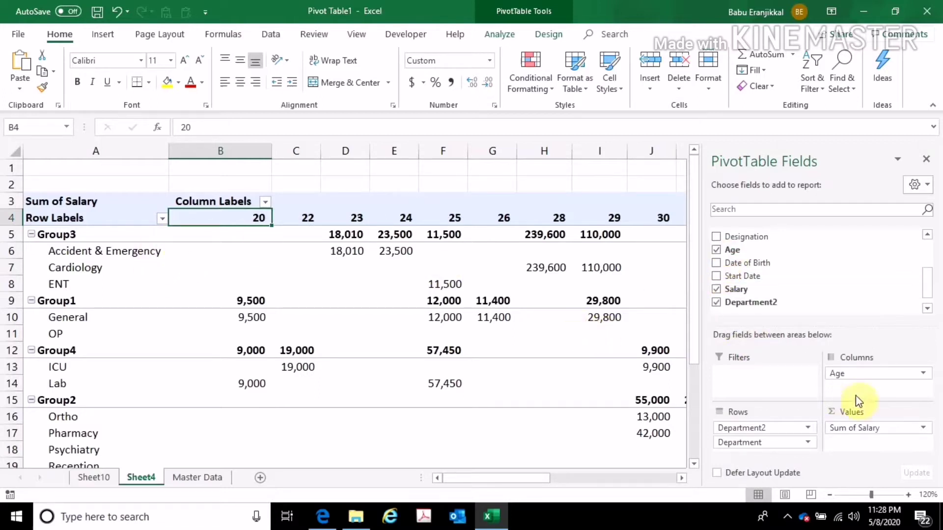
pyautogui.moveTo(857, 374); pyautogui.dragTo(645, 377)
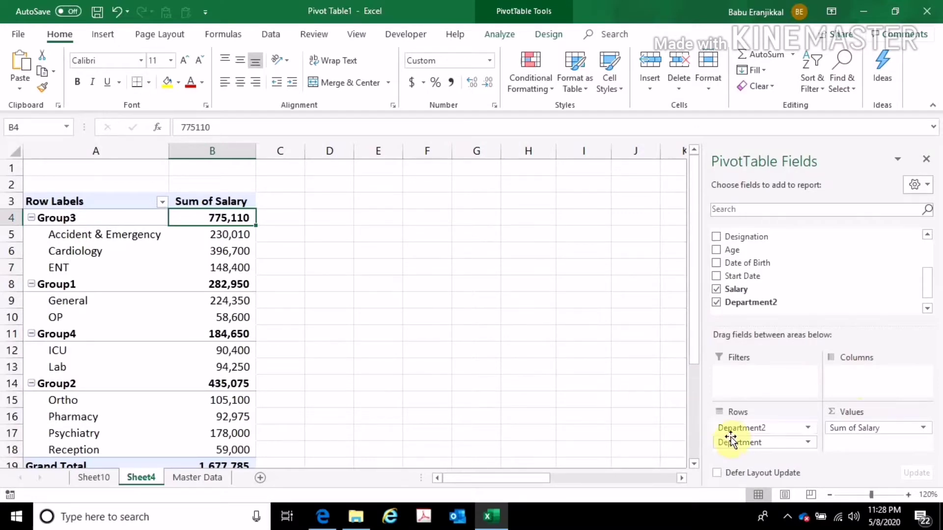
pyautogui.moveTo(735, 429); pyautogui.dragTo(611, 429)
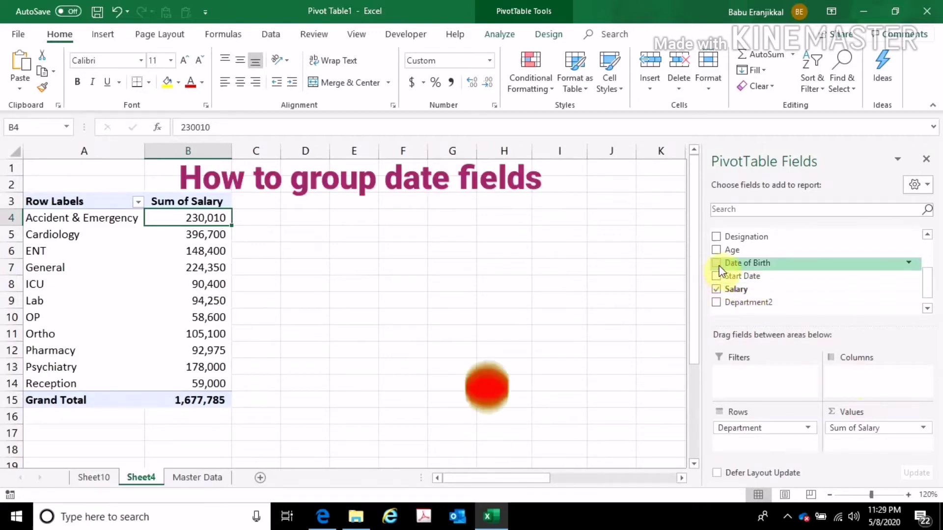
pyautogui.moveTo(719, 265); pyautogui.dragTo(740, 441)
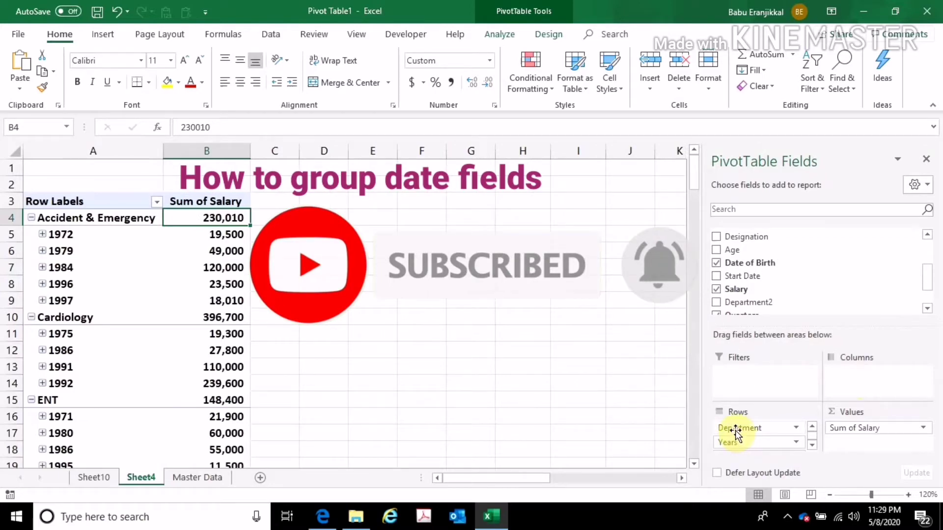
# - Remove Department and Quarters from the pivot rows, leaving salary totals by birth year
pyautogui.moveTo(735, 430); pyautogui.dragTo(258, 346)
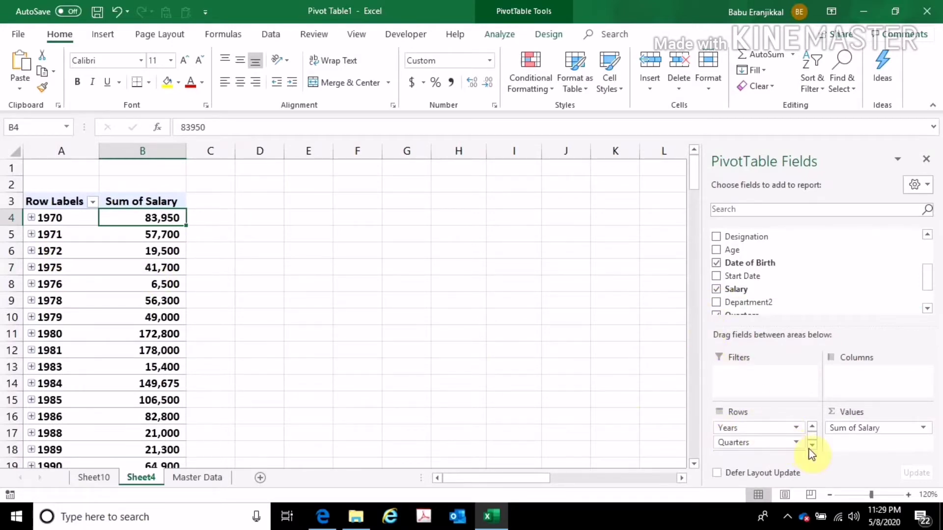
pyautogui.click(746, 428)
pyautogui.click(744, 442)
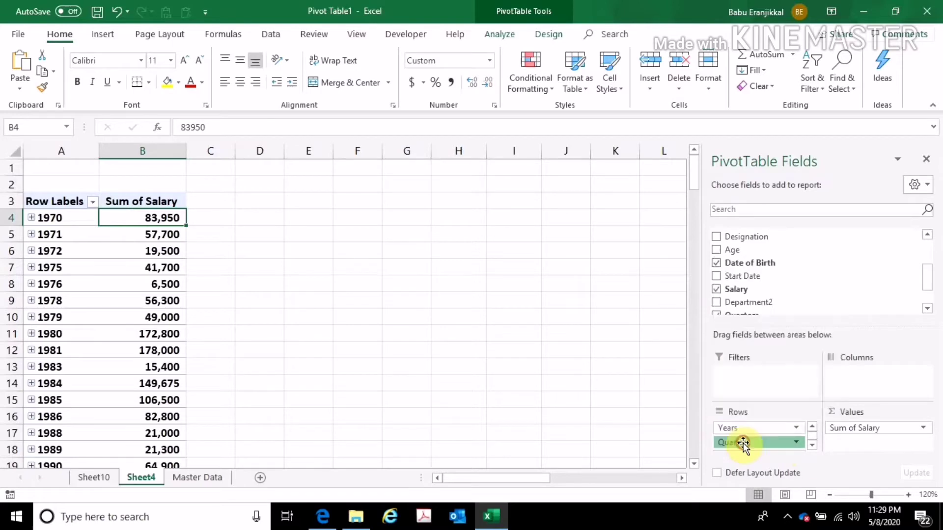
pyautogui.click(812, 445)
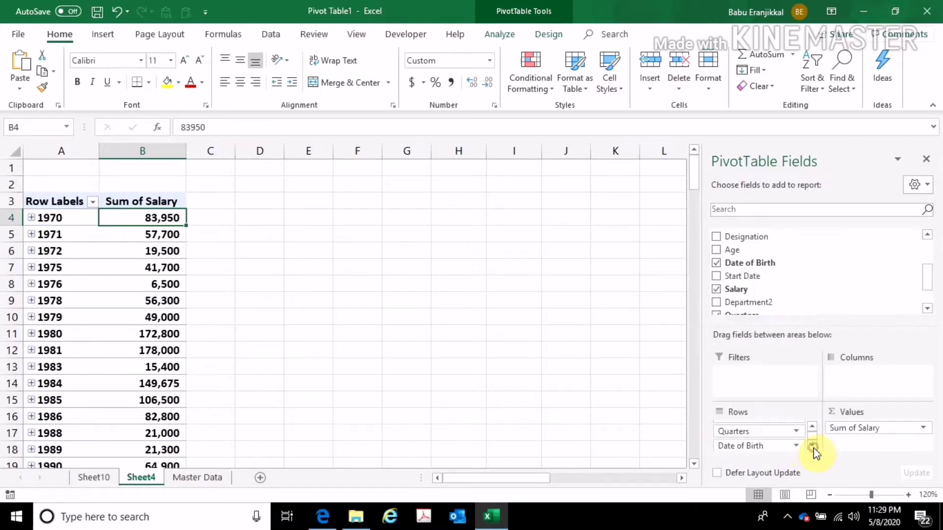
pyautogui.click(764, 447)
pyautogui.click(703, 456)
pyautogui.moveTo(743, 432); pyautogui.dragTo(595, 424)
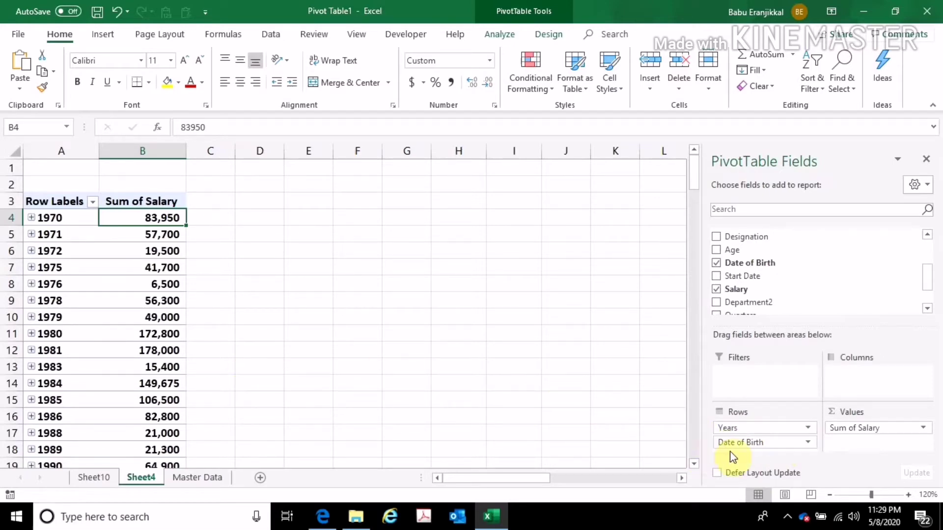
# - Expand 1970, 1971 and 1972 to show their months
pyautogui.click(34, 217)
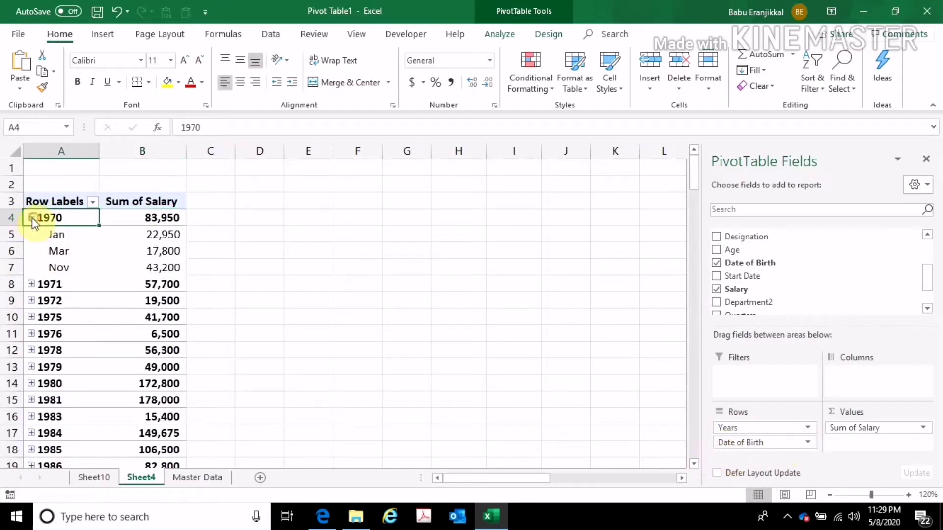
pyautogui.click(32, 284)
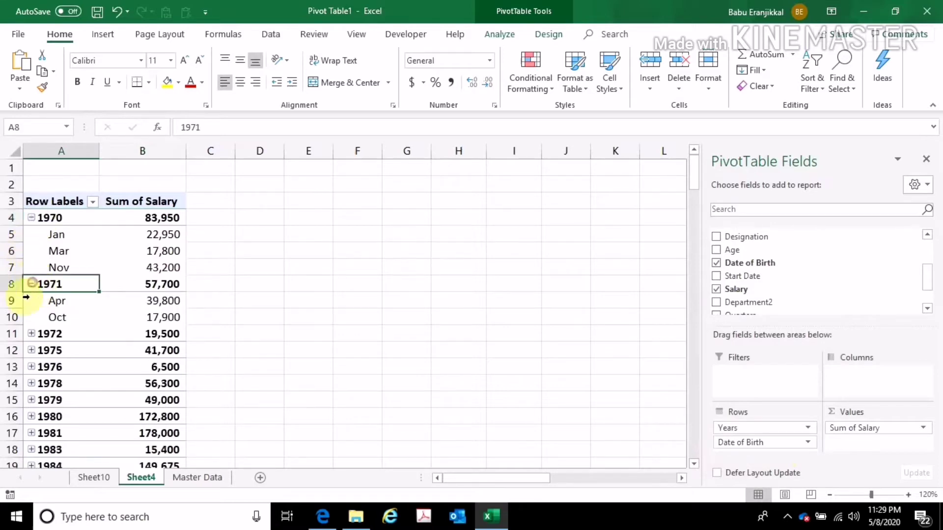
pyautogui.click(31, 334)
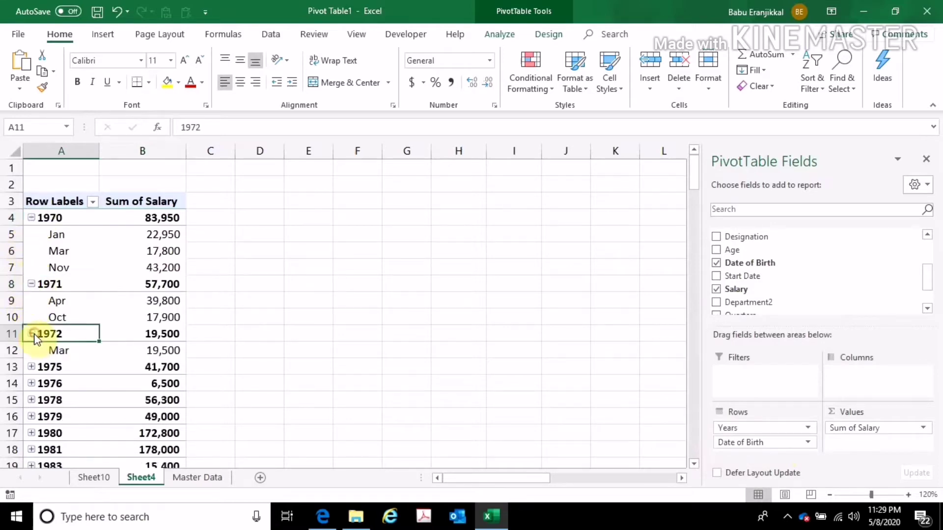
pyautogui.click(33, 366)
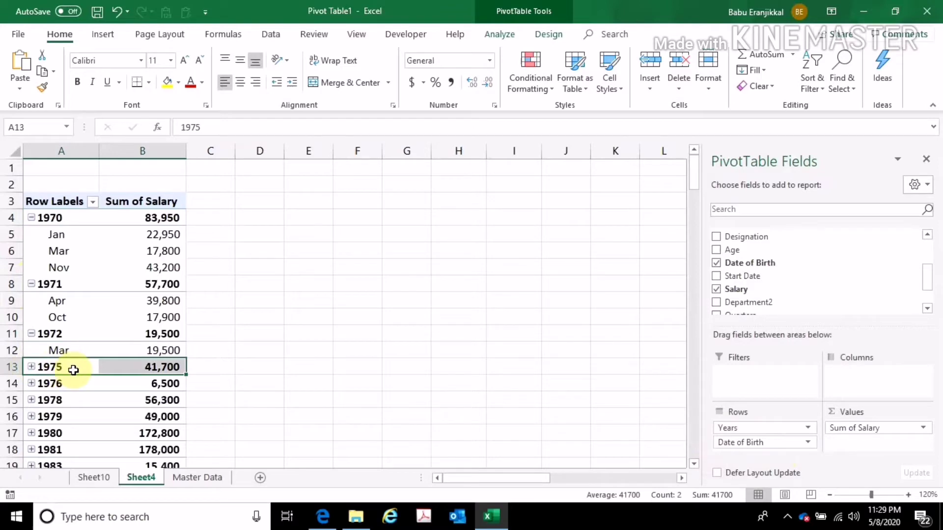
pyautogui.click(59, 255)
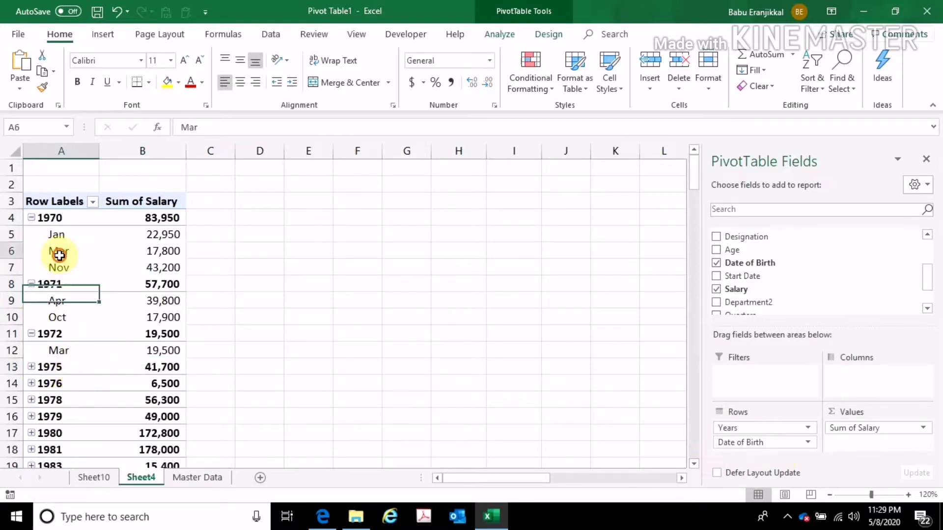
# - Regroup the birth dates by Years only
pyautogui.rightClick(60, 255)
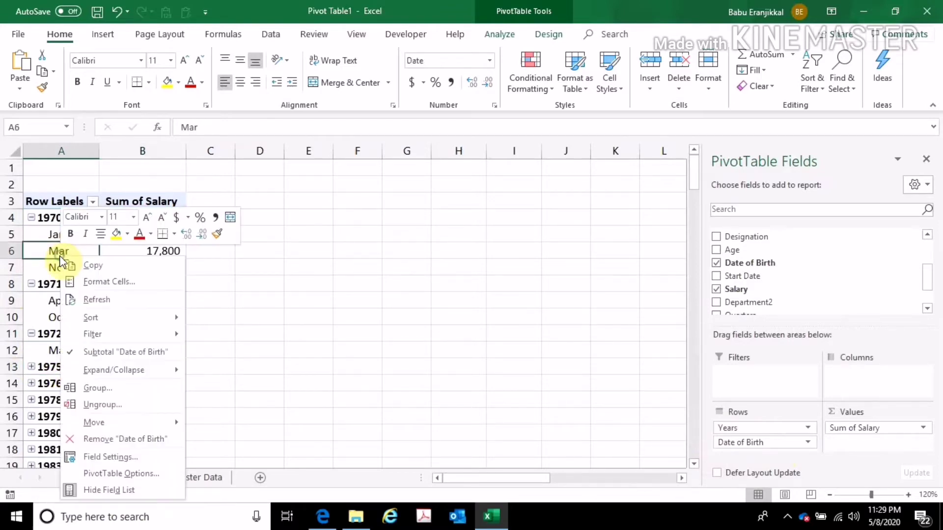
pyautogui.click(105, 387)
pyautogui.moveTo(89, 269); pyautogui.dragTo(355, 222)
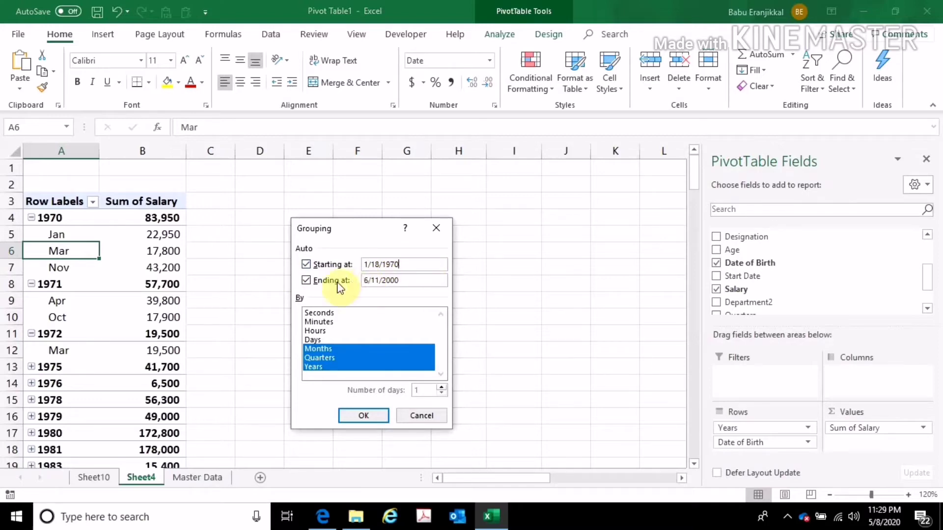
pyautogui.click(316, 349)
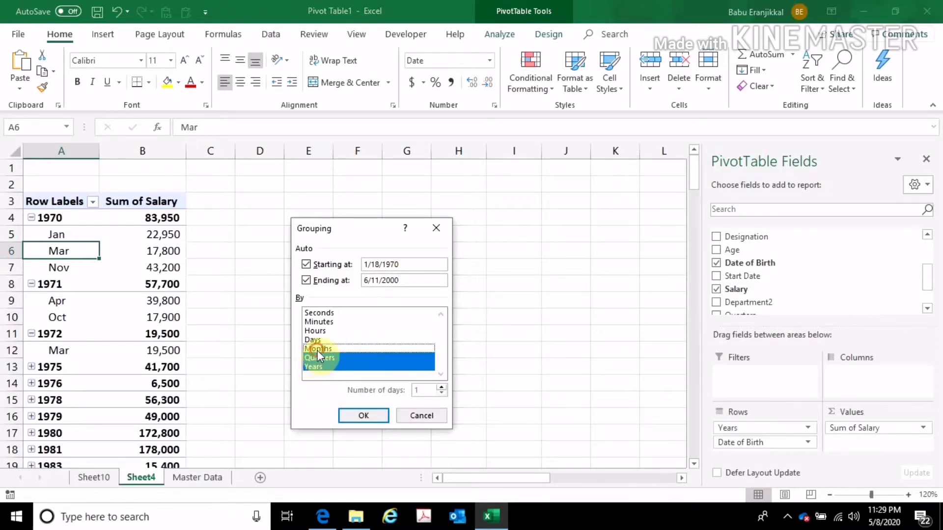
pyautogui.click(316, 358)
pyautogui.click(315, 367)
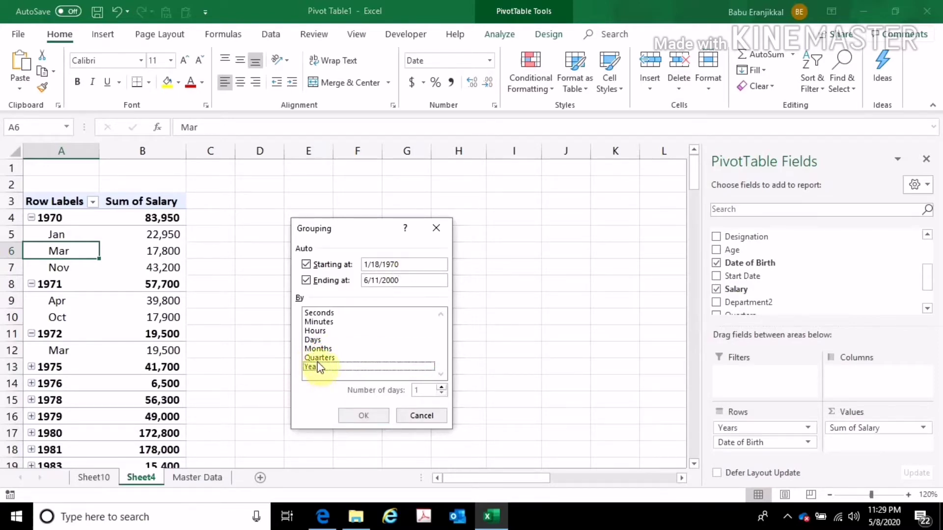
pyautogui.click(320, 366)
pyautogui.click(363, 414)
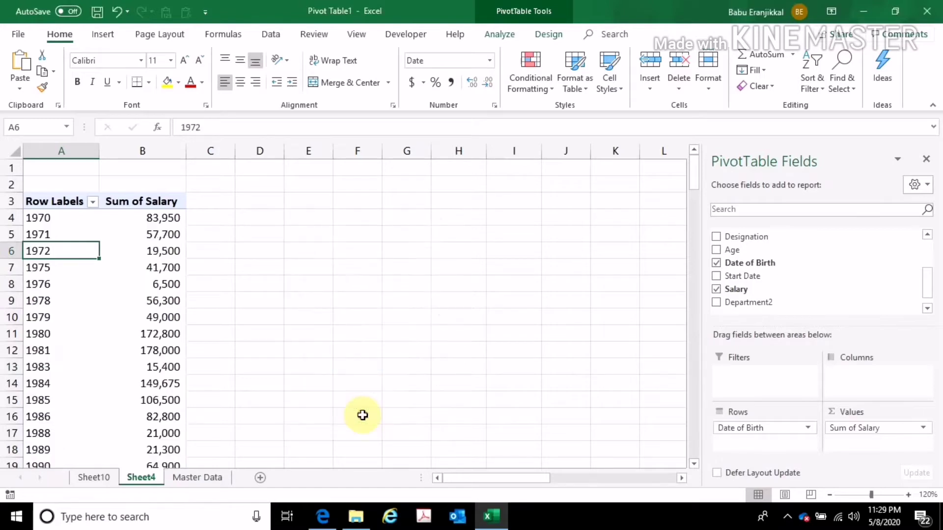
# - Reopen date grouping and choose Months instead of Years
pyautogui.click(83, 219)
pyautogui.click(147, 236)
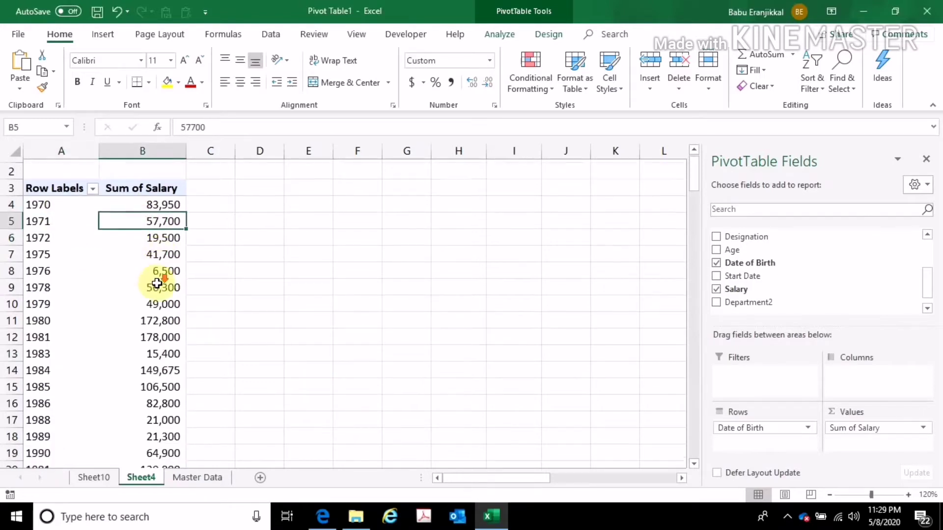
pyautogui.scroll(-4, 157, 286)
pyautogui.scroll(5, 156, 284)
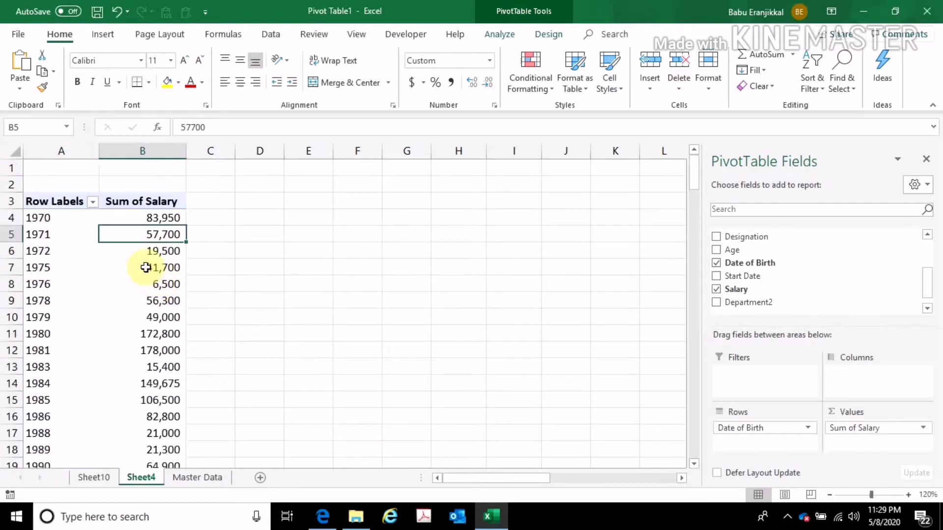
pyautogui.click(36, 254)
pyautogui.rightClick(39, 248)
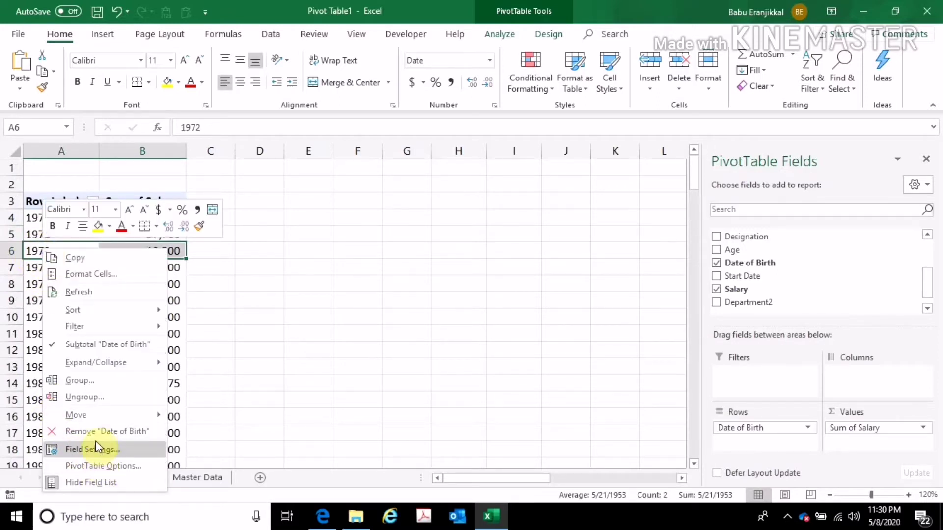
pyautogui.click(80, 381)
pyautogui.click(31, 396)
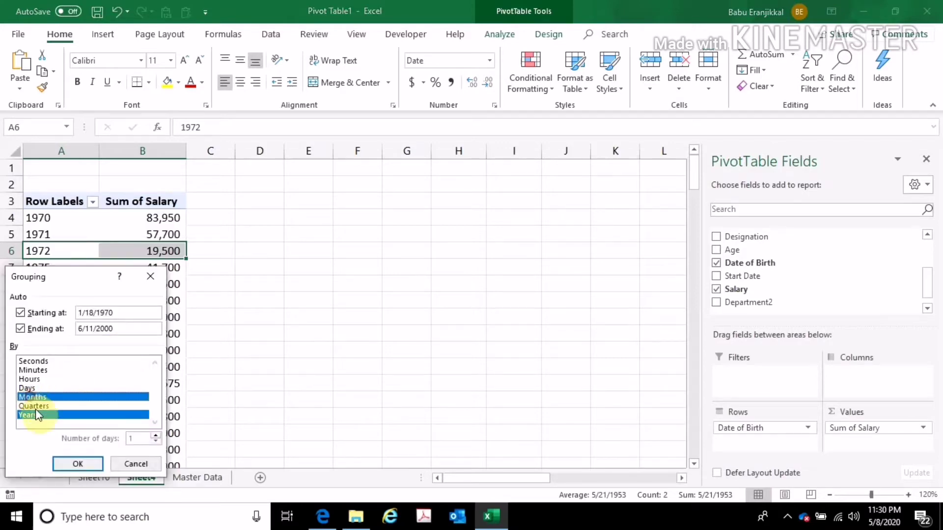
pyautogui.click(29, 417)
# - Apply the month grouping, then regroup the birth dates by Years and Months
pyautogui.click(69, 464)
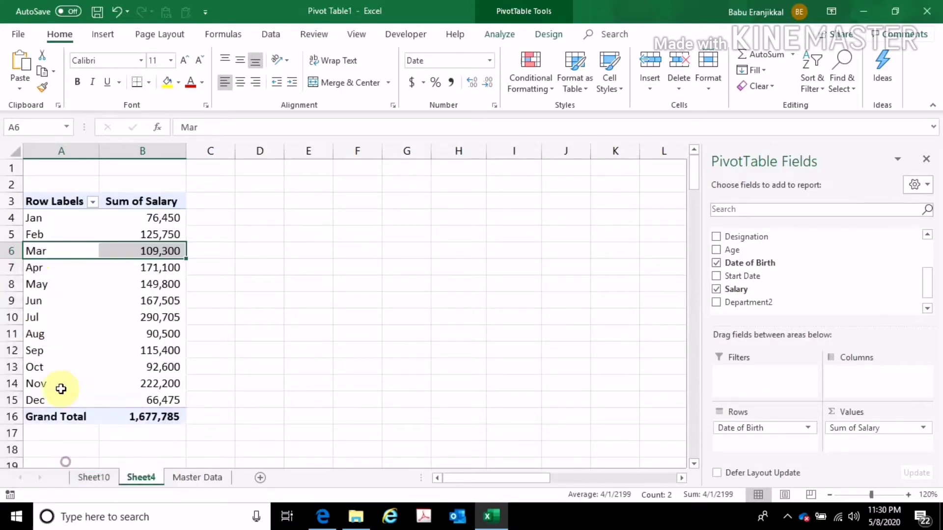
pyautogui.click(34, 300)
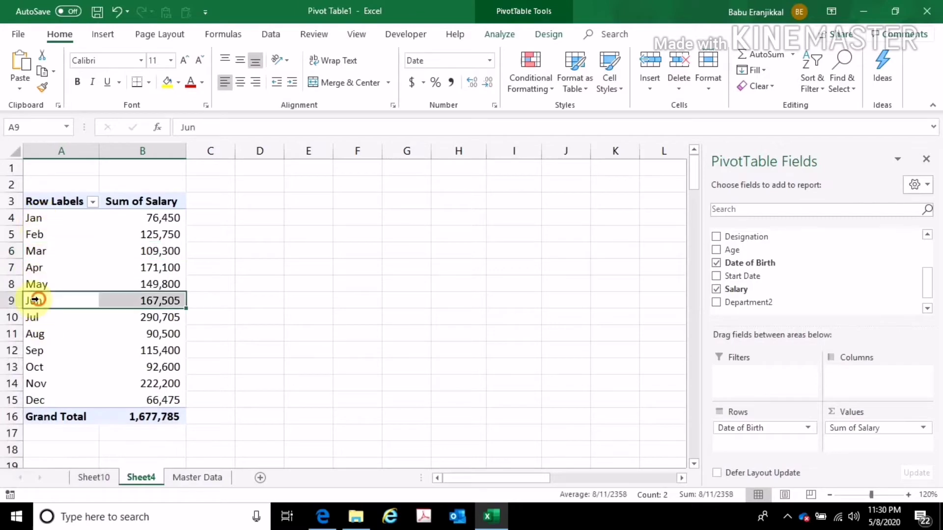
pyautogui.rightClick(37, 299)
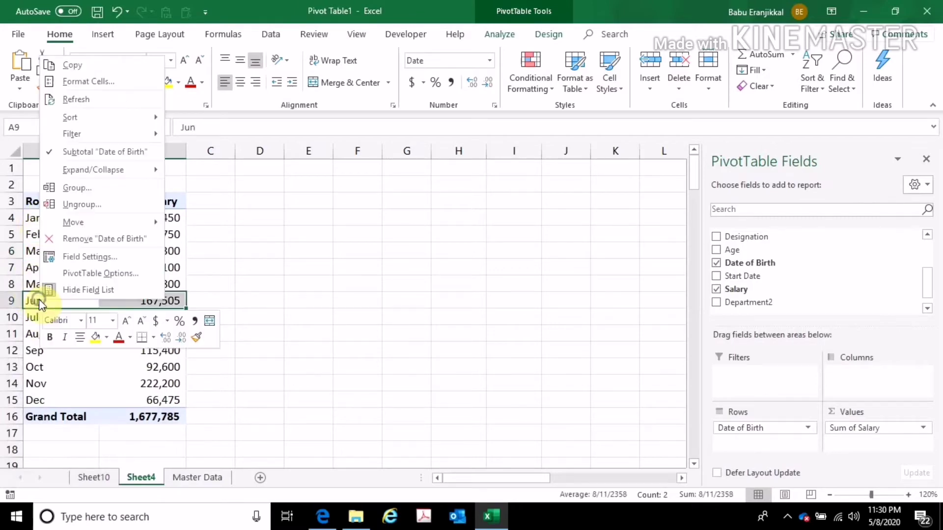
pyautogui.click(87, 189)
pyautogui.click(31, 222)
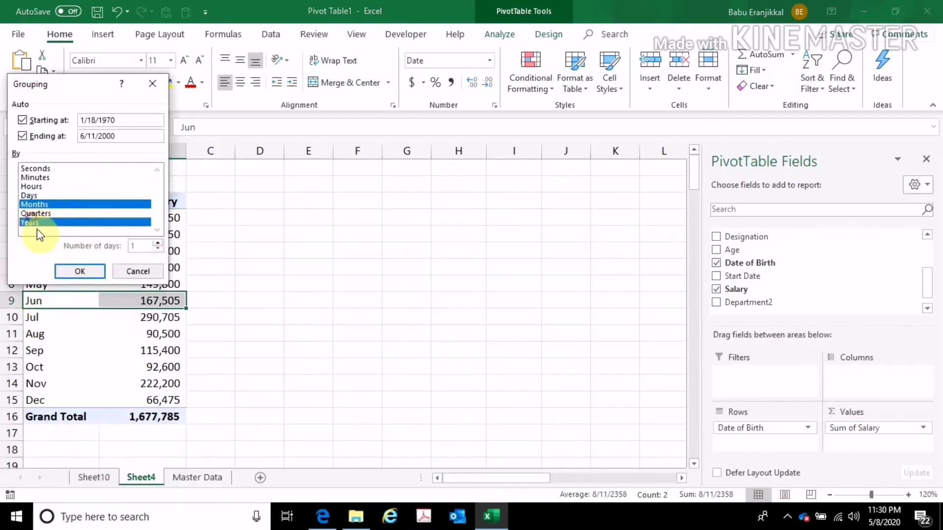
pyautogui.click(76, 270)
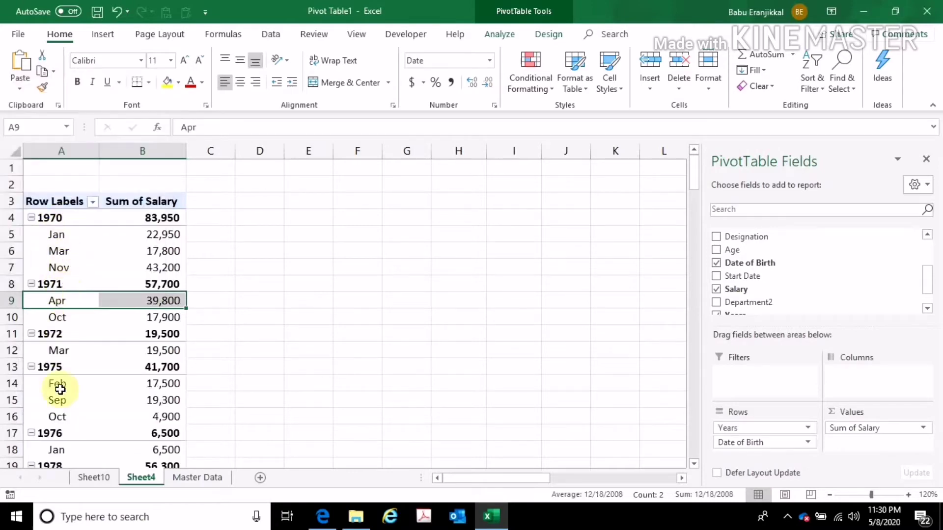
# - Regroup the birth dates by Quarters only, giving Qtr1 311,500 through Qtr4 381,275
pyautogui.rightClick(60, 238)
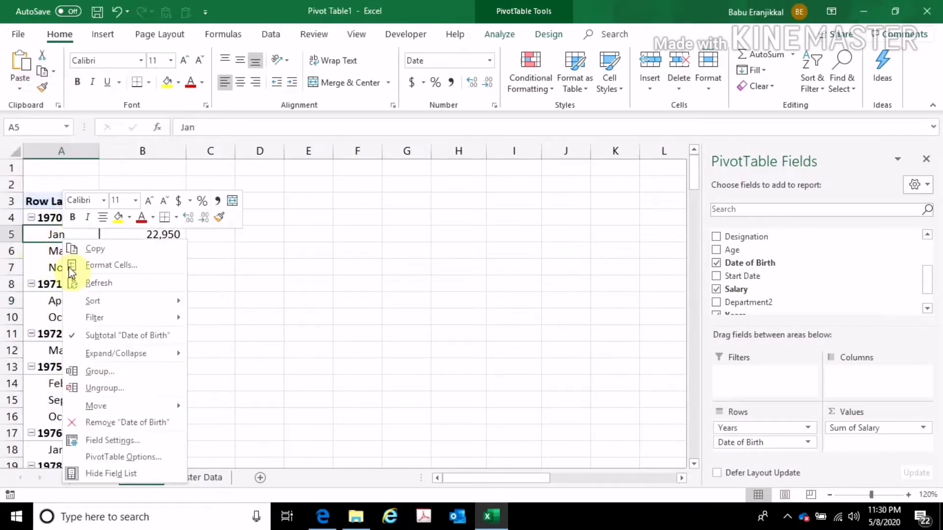
pyautogui.click(91, 373)
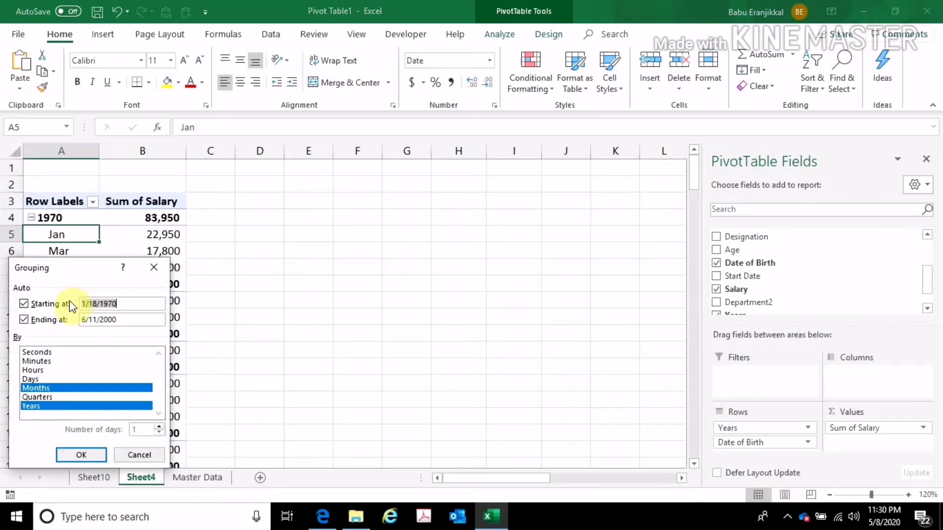
pyautogui.click(43, 389)
pyautogui.click(41, 406)
pyautogui.click(37, 397)
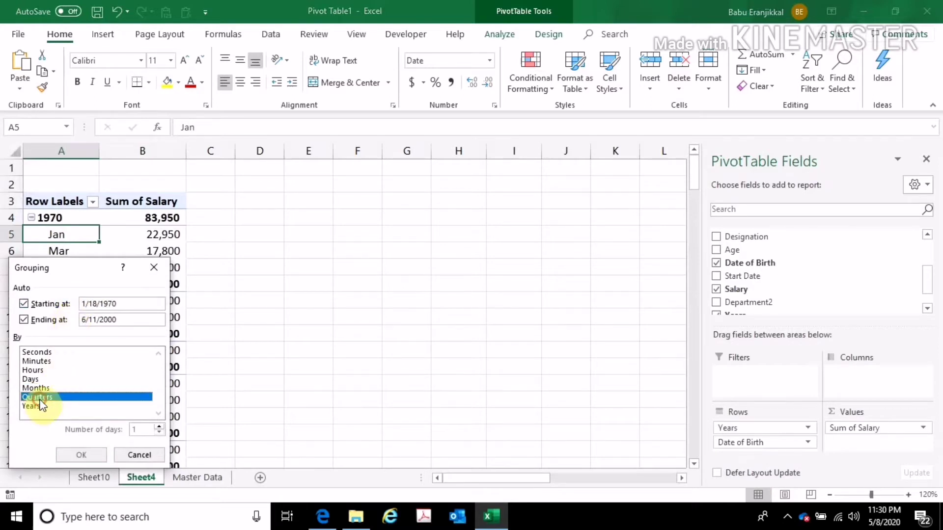
pyautogui.click(76, 455)
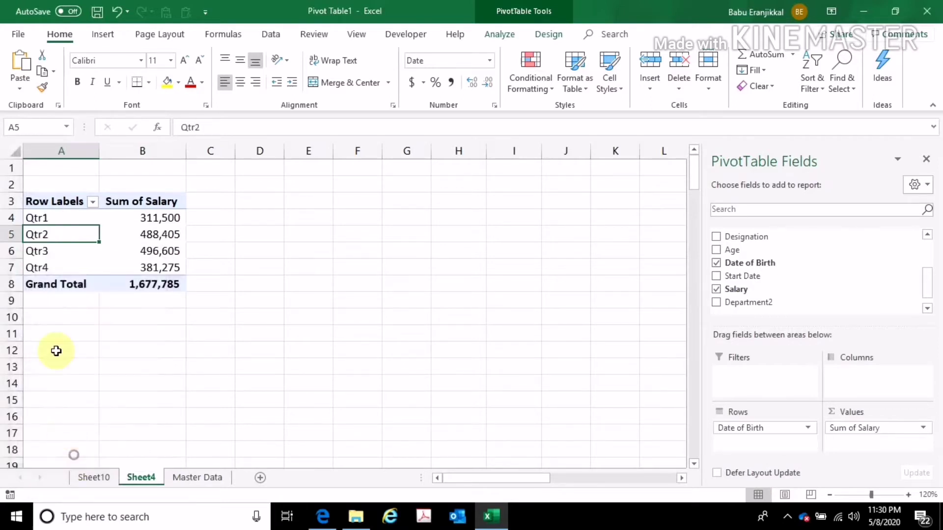
pyautogui.rightClick(55, 219)
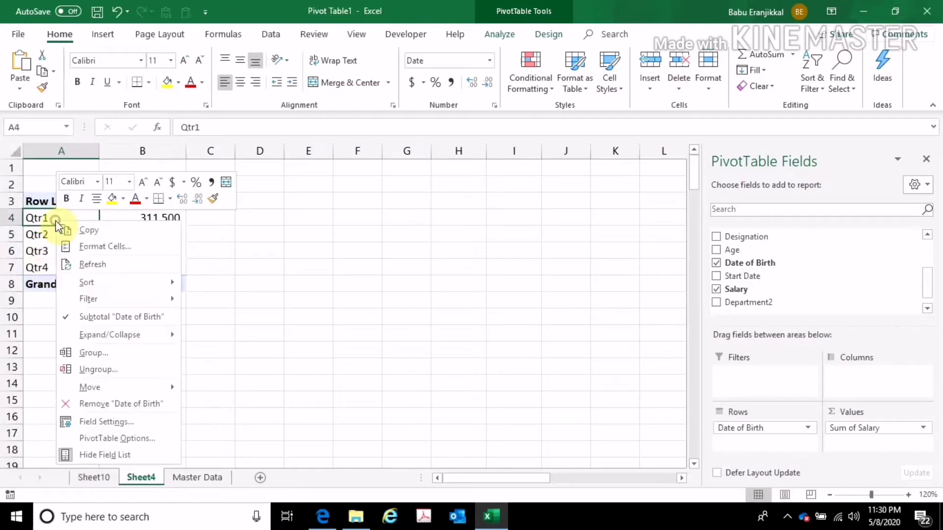
# - Group the Date of Birth rows by Years and Quarters
pyautogui.click(98, 357)
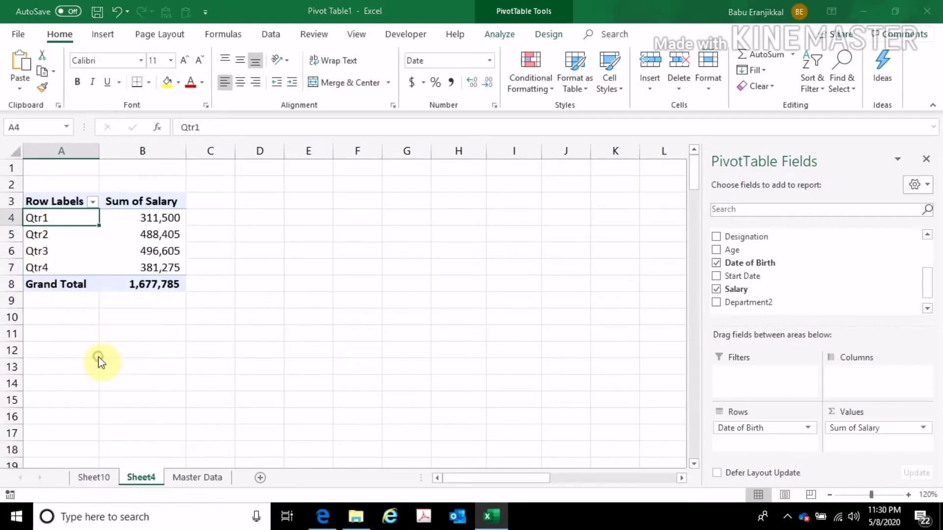
pyautogui.click(39, 391)
pyautogui.click(87, 439)
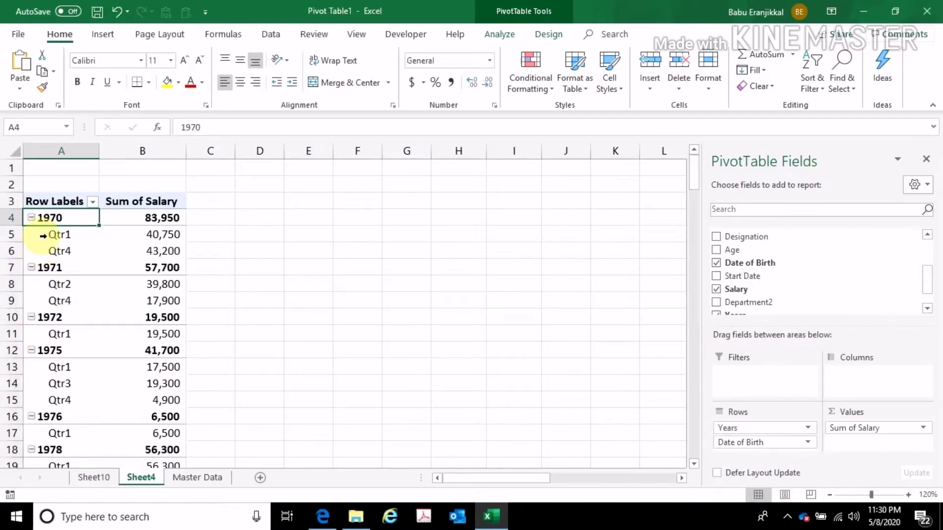
# - Ungroup the 1970 Qtr4 label so each birth date shows its own salary total
pyautogui.click(65, 237)
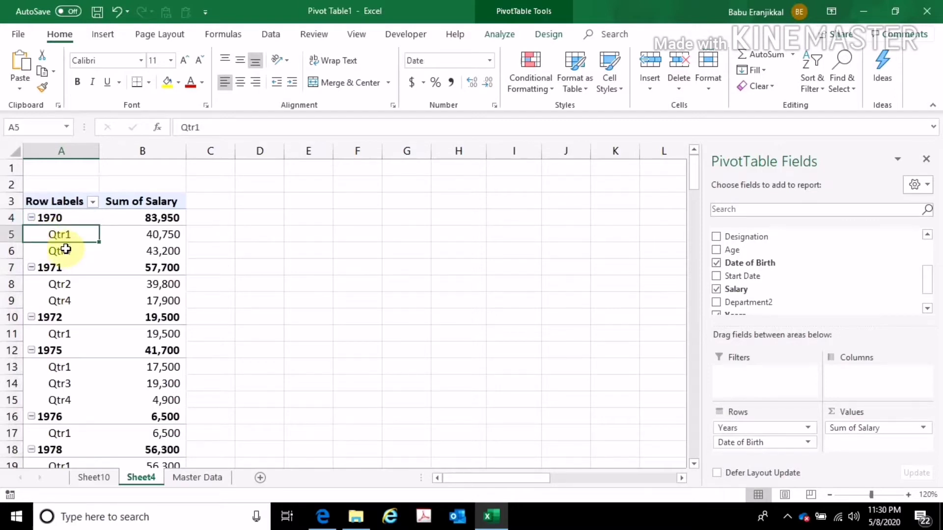
pyautogui.click(66, 250)
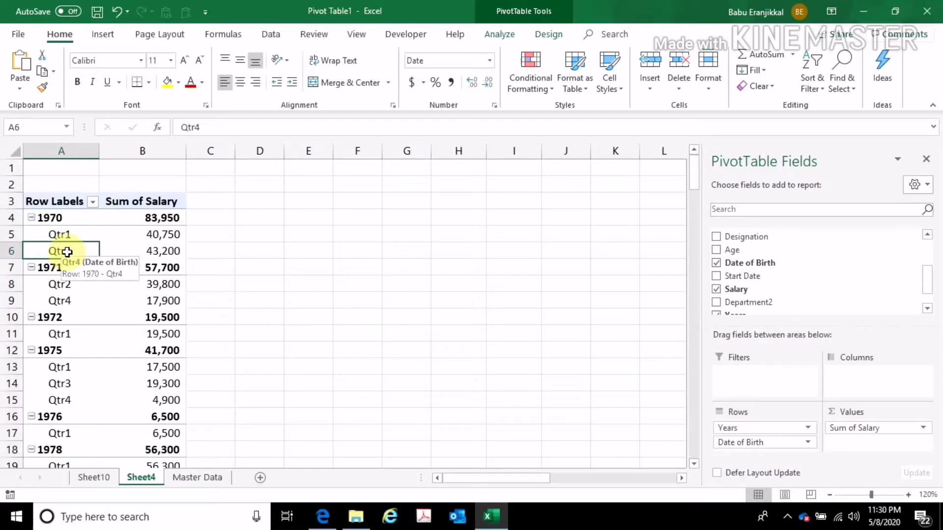
pyautogui.rightClick(66, 253)
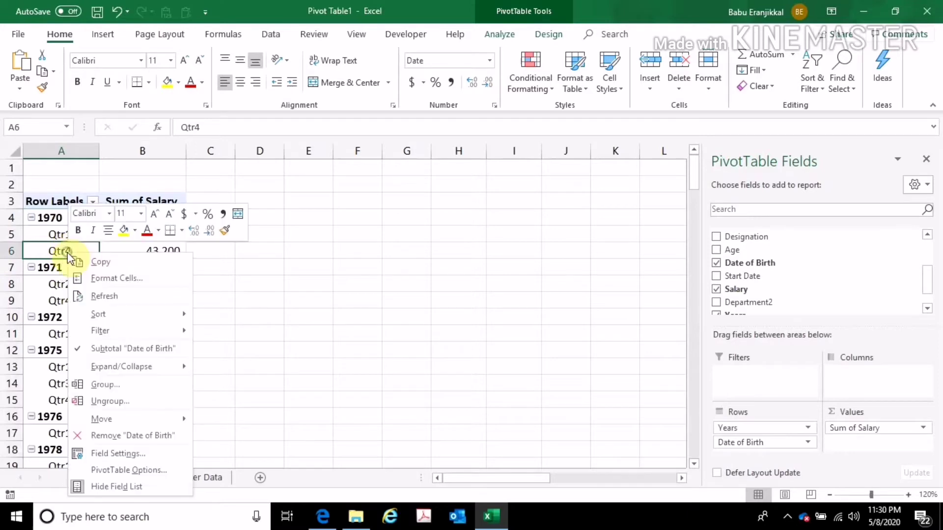
pyautogui.click(109, 401)
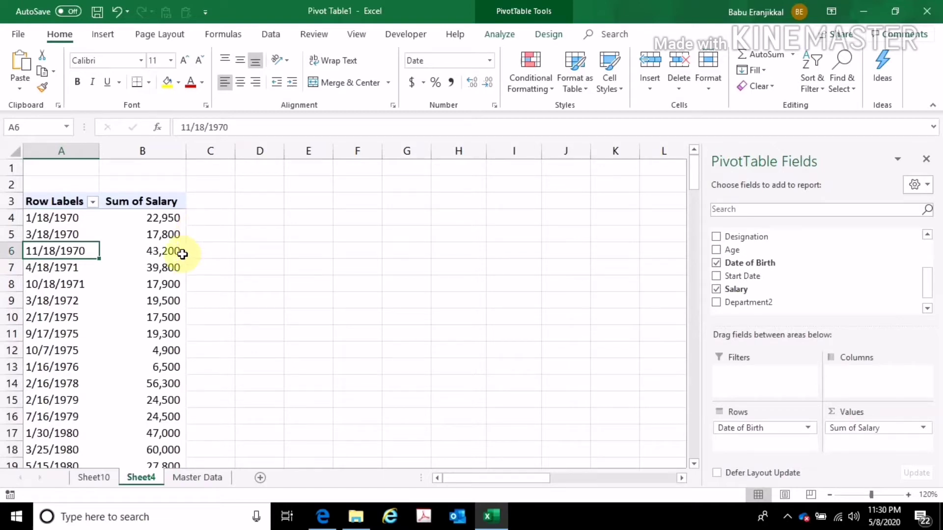
pyautogui.moveTo(159, 250)
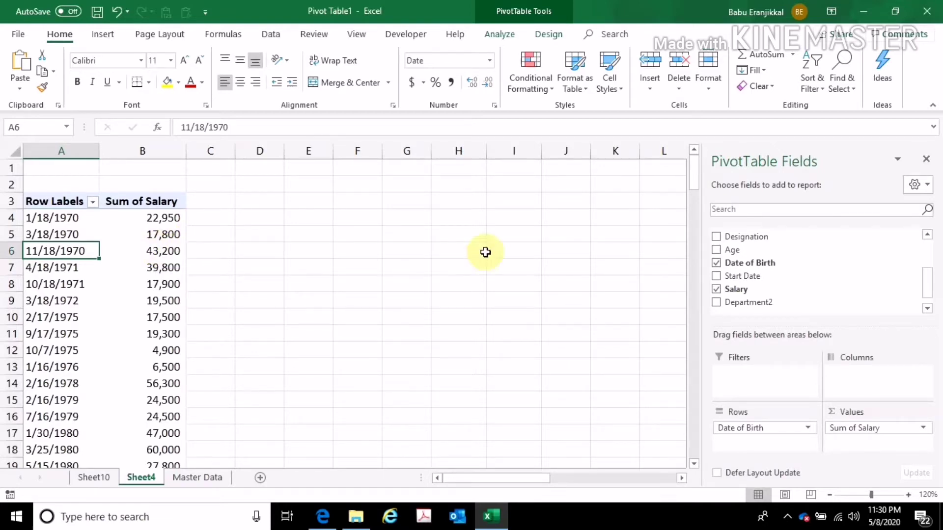
# - Add Gender as a report filter, swap it for Department, and open the Department filter list
pyautogui.rightClick(44, 255)
pyautogui.click(85, 395)
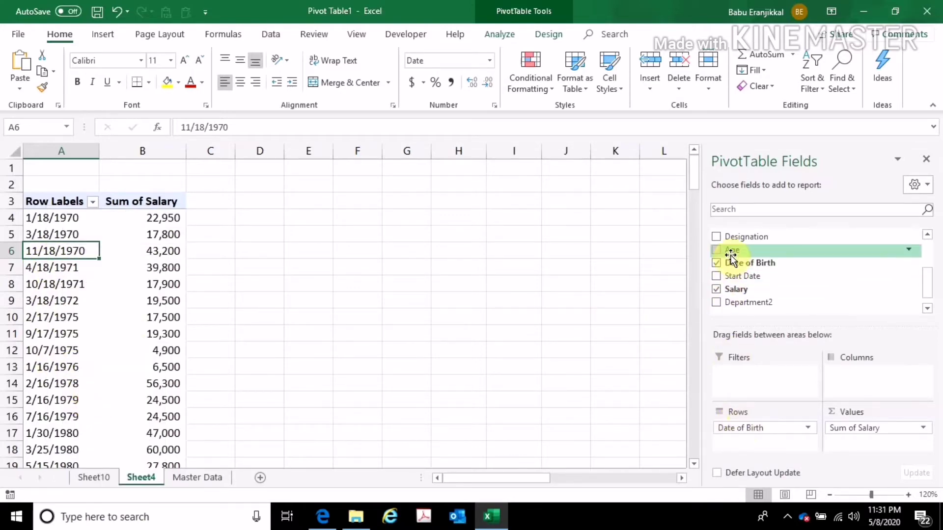
pyautogui.scroll(2, 735, 263)
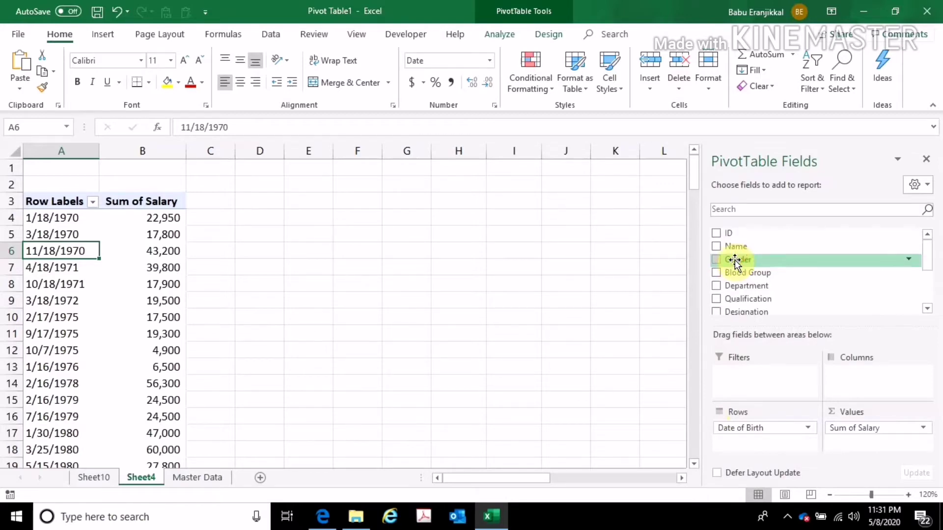
pyautogui.moveTo(742, 263); pyautogui.dragTo(530, 278)
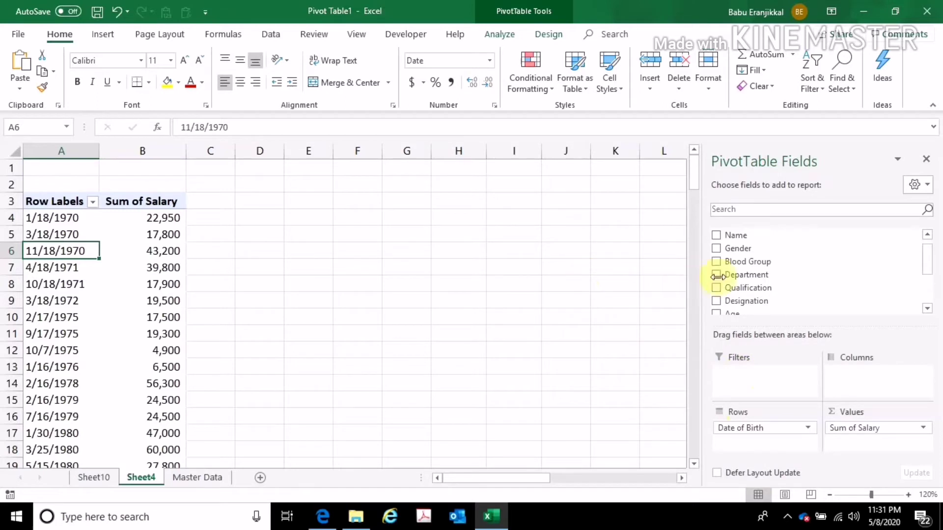
pyautogui.moveTo(722, 274); pyautogui.dragTo(732, 378)
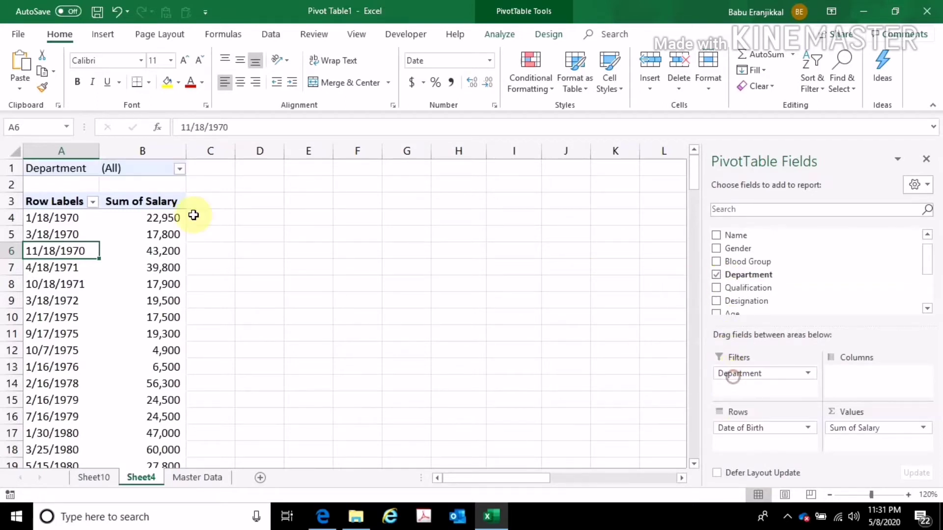
pyautogui.click(181, 173)
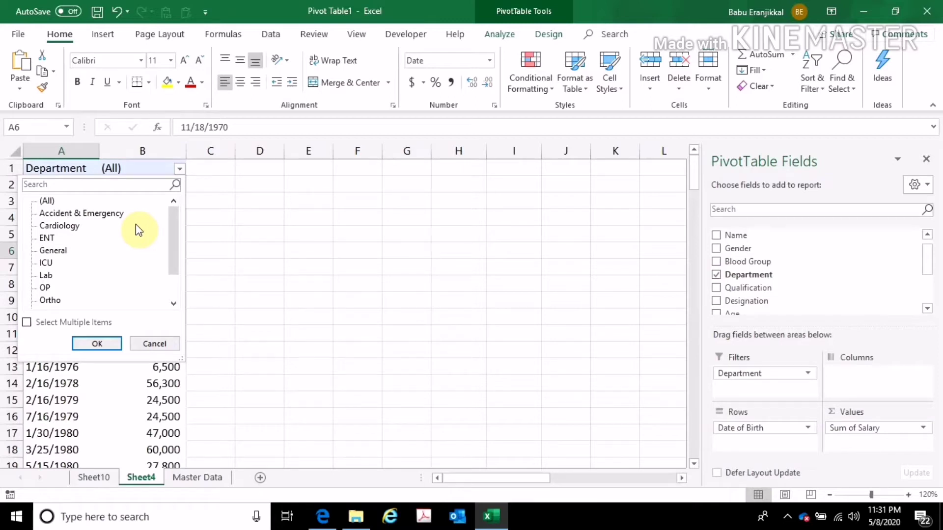
# - Filter to Accident & Emergency and replace the Date of Birth rows with Designation
pyautogui.click(60, 216)
pyautogui.click(89, 342)
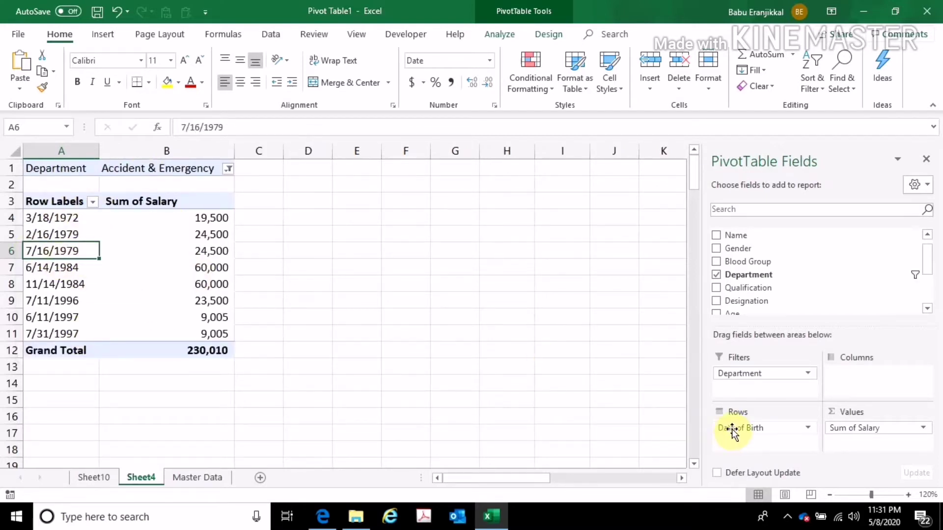
pyautogui.moveTo(731, 428); pyautogui.dragTo(606, 402)
pyautogui.moveTo(744, 300); pyautogui.dragTo(735, 430)
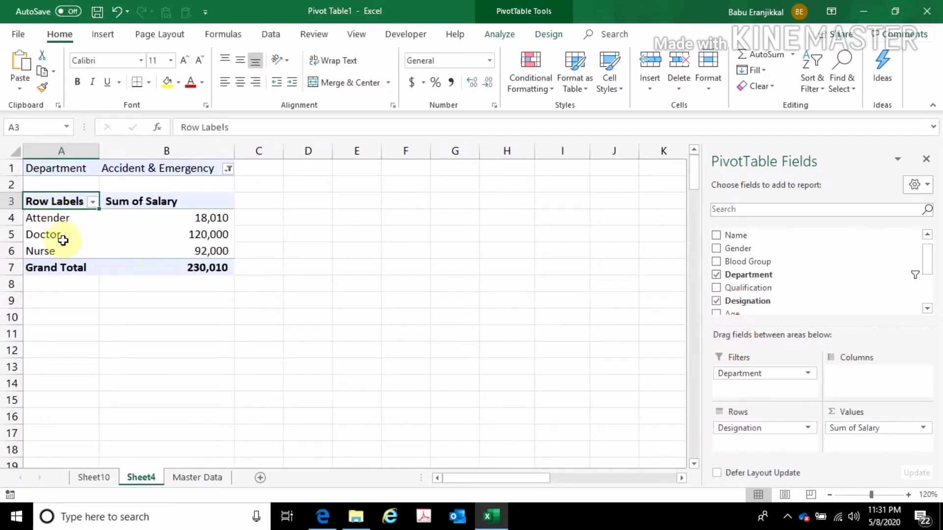
# - Switch the Department filter to Cardiology, then to ENT
pyautogui.click(229, 169)
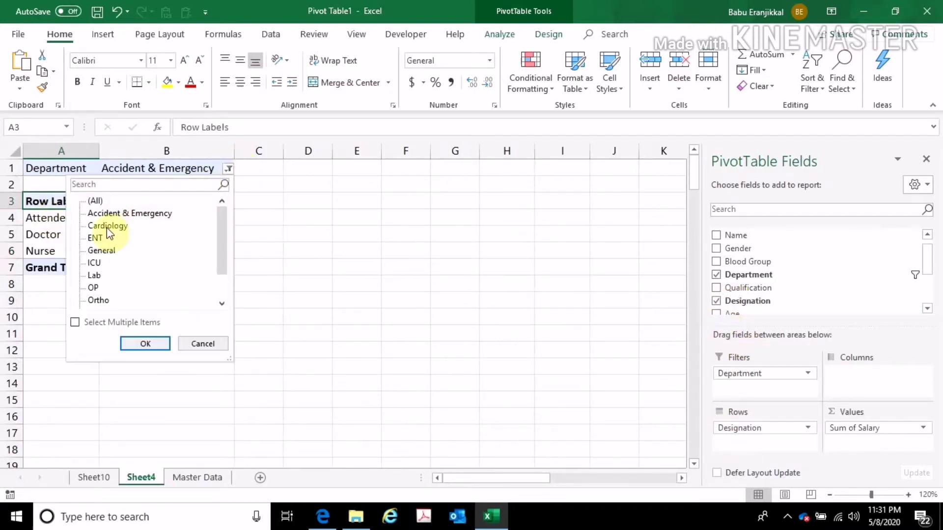
pyautogui.click(144, 343)
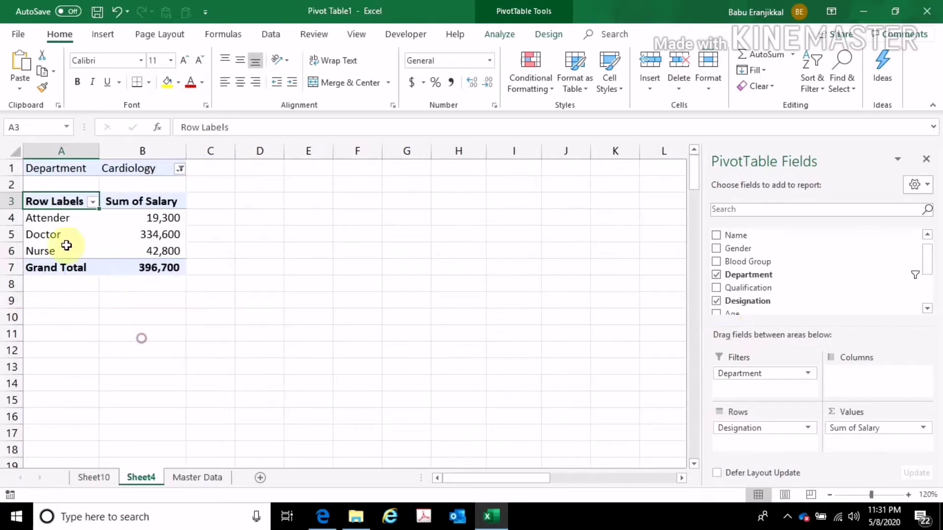
pyautogui.click(180, 169)
pyautogui.click(49, 239)
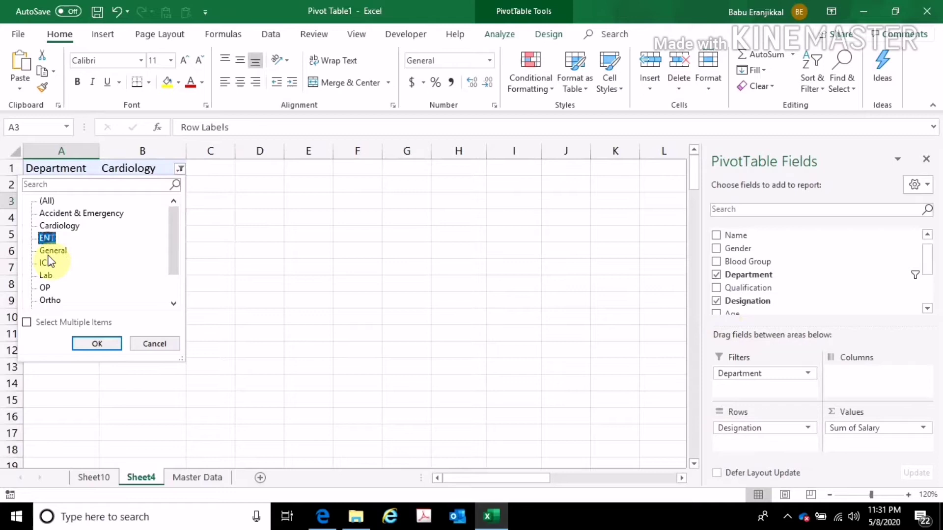
pyautogui.click(94, 342)
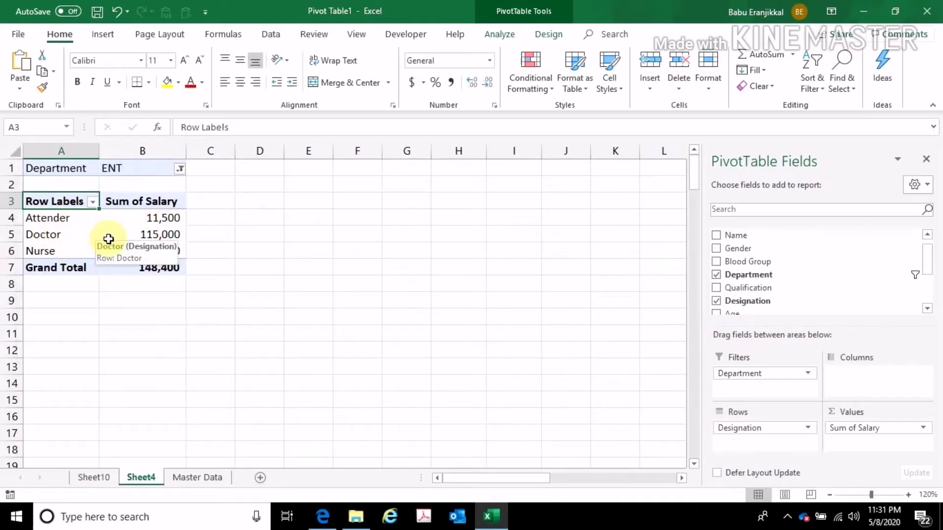
# - Reopen the Department filter list and close it without changes
pyautogui.click(180, 168)
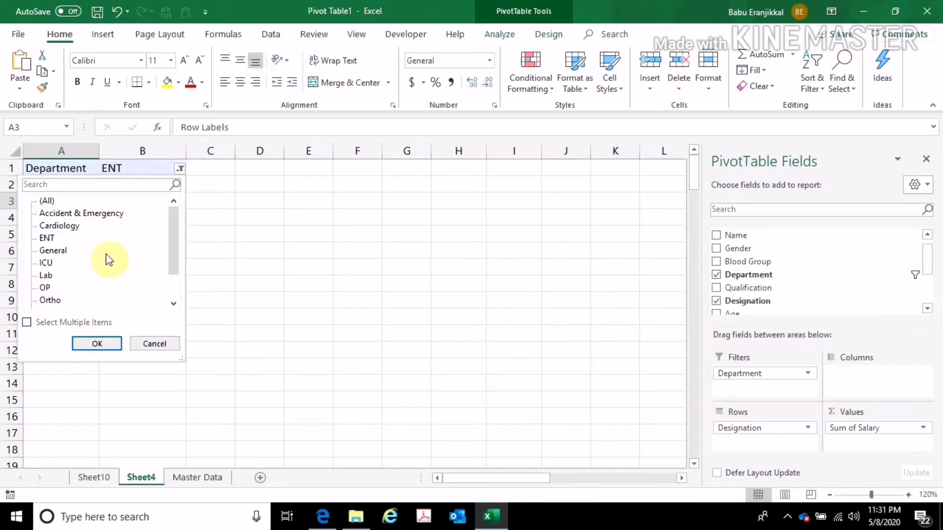
pyautogui.click(253, 279)
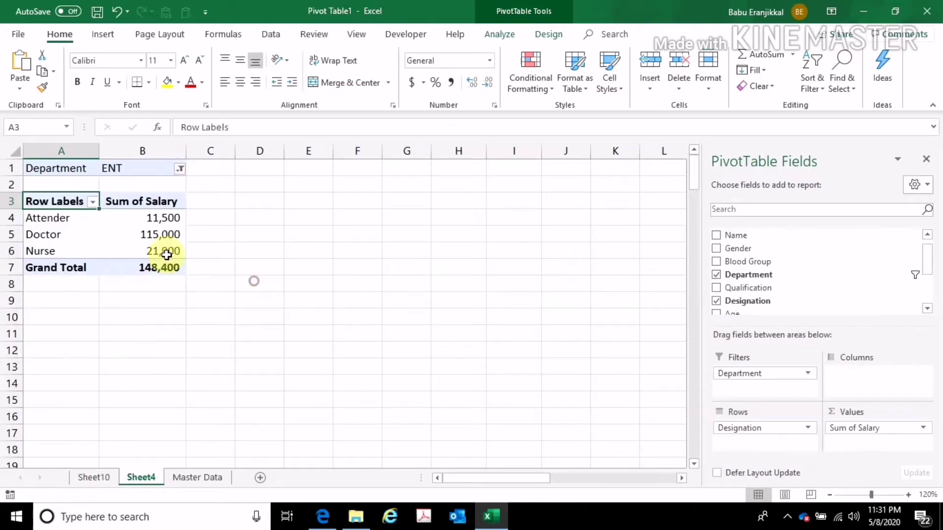
pyautogui.click(552, 36)
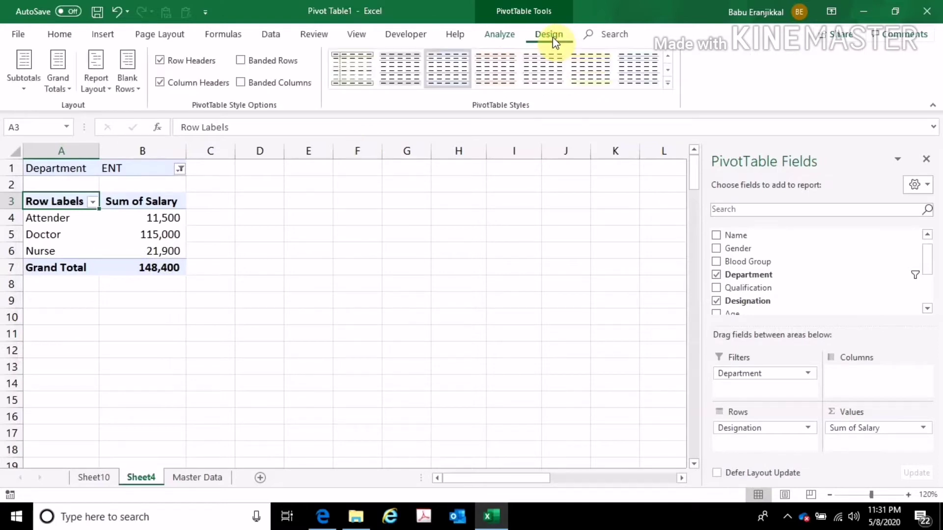
# - Reset the Department filter to (All), then choose Show Report Filter Pages from PivotTable Options
pyautogui.click(504, 36)
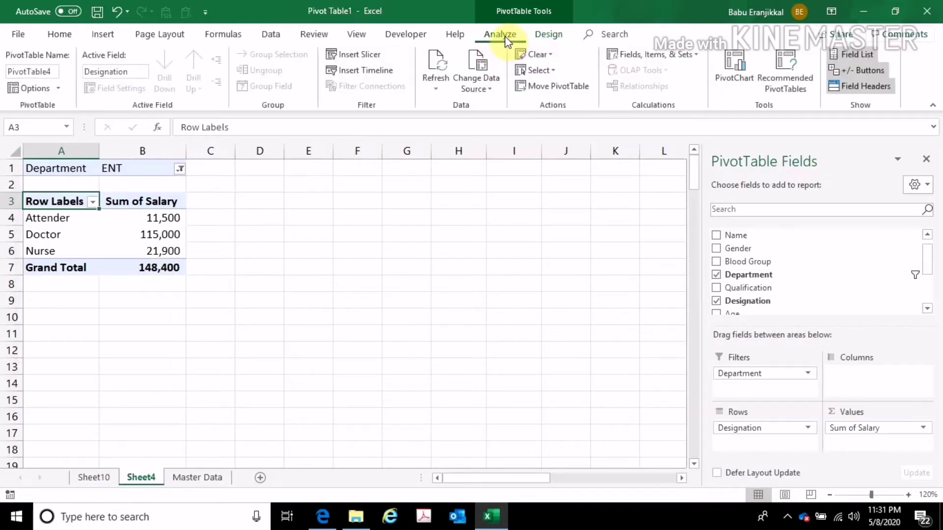
pyautogui.click(58, 89)
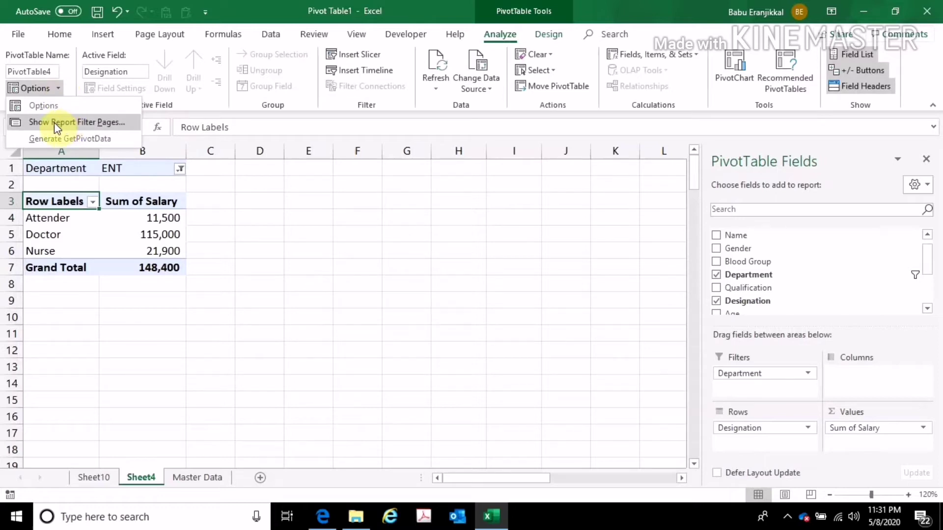
pyautogui.click(179, 169)
pyautogui.click(179, 168)
pyautogui.click(45, 202)
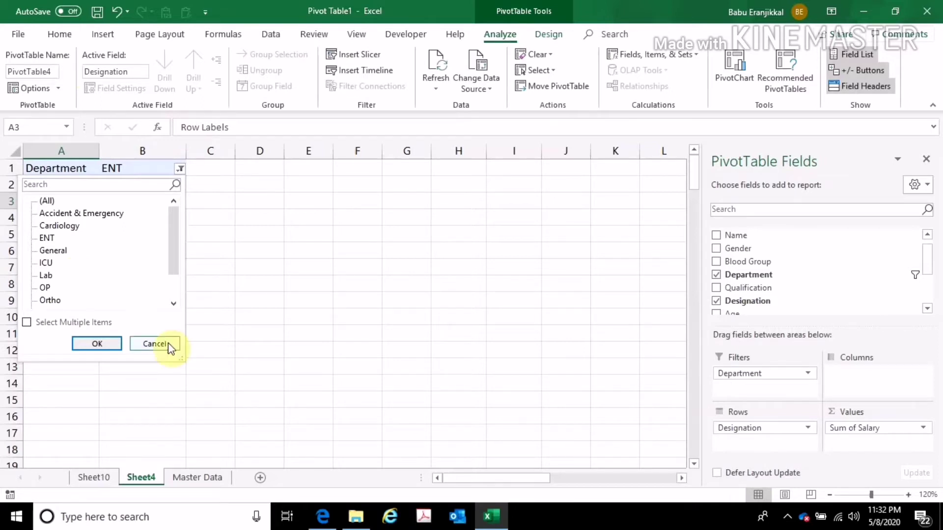
pyautogui.click(113, 343)
pyautogui.click(58, 88)
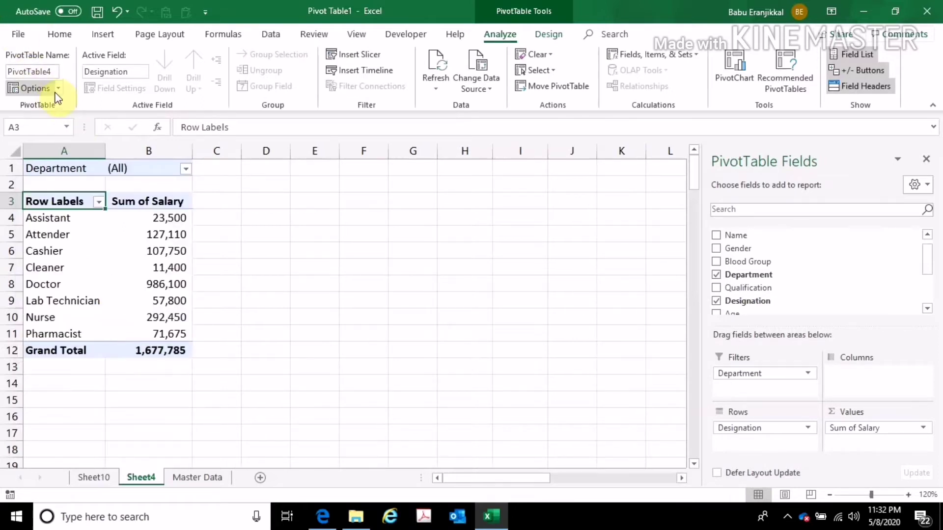
pyautogui.click(58, 121)
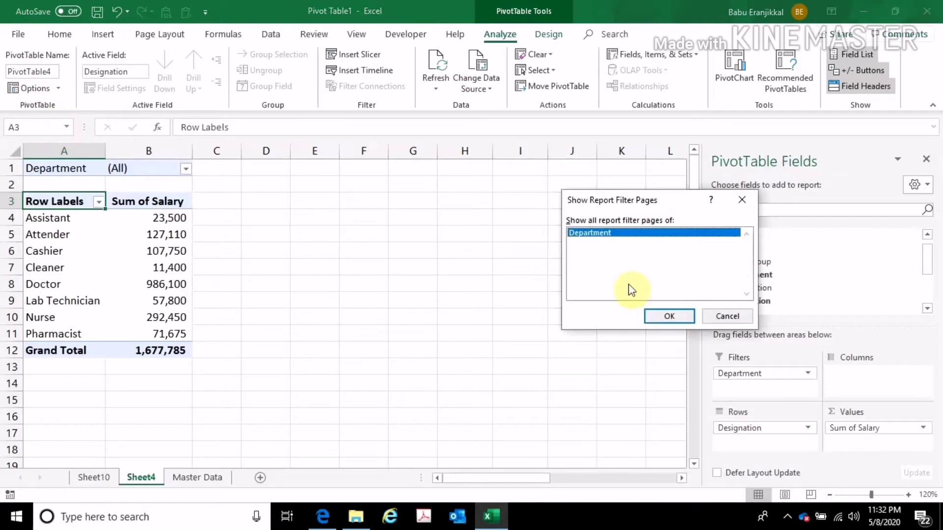
# - Create a pivot sheet per department and view the Cardiology and ENT sheets
pyautogui.click(669, 316)
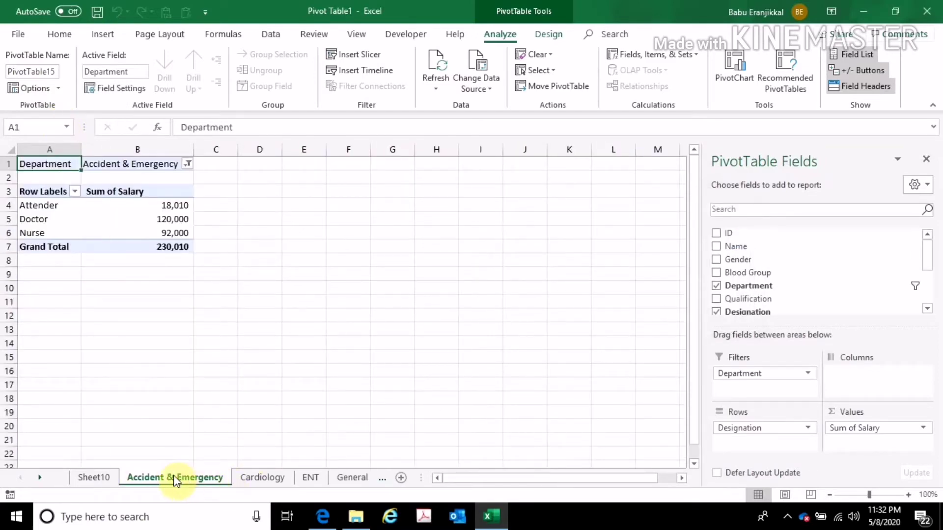
pyautogui.click(261, 477)
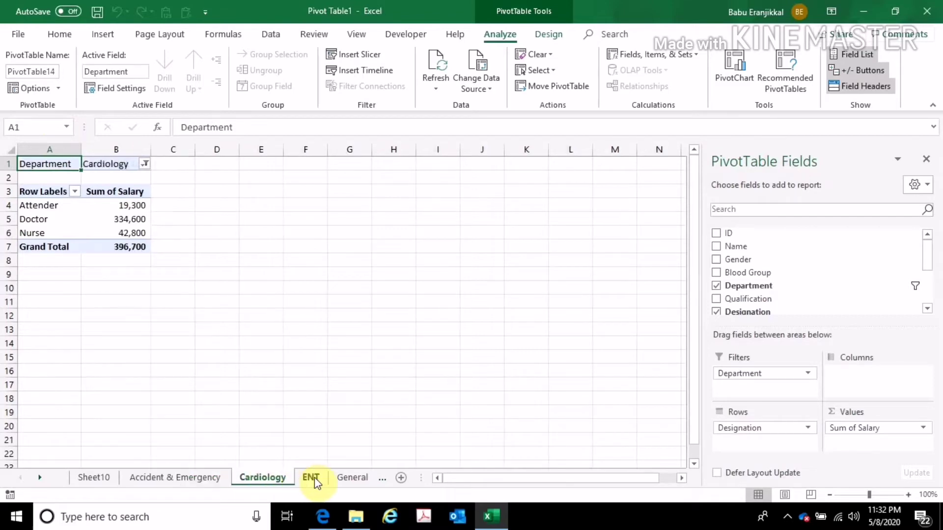
pyautogui.click(311, 478)
pyautogui.click(41, 475)
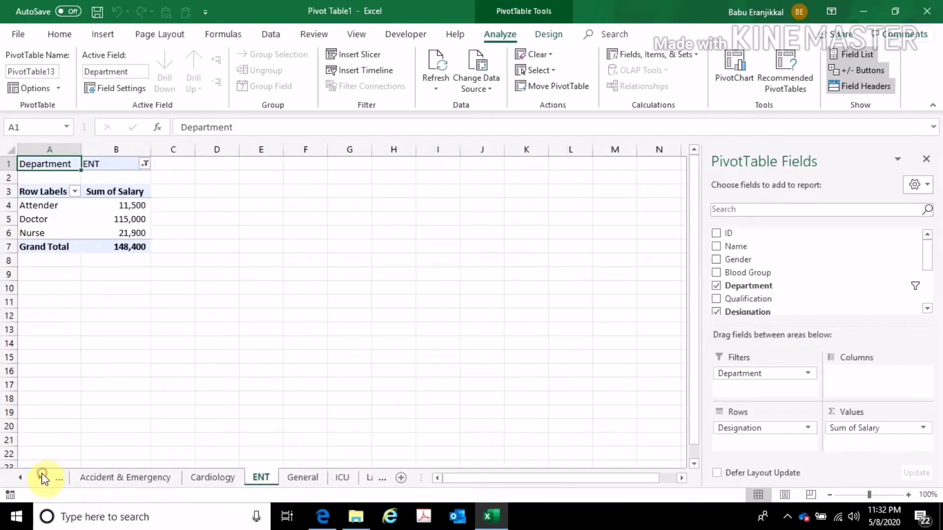
pyautogui.click(41, 476)
# - Review the General, ICU, Lab, OP, Ortho, Pharmacy, Psychiatry and Reception sheets, then return to Sheet4
pyautogui.click(182, 480)
pyautogui.click(236, 479)
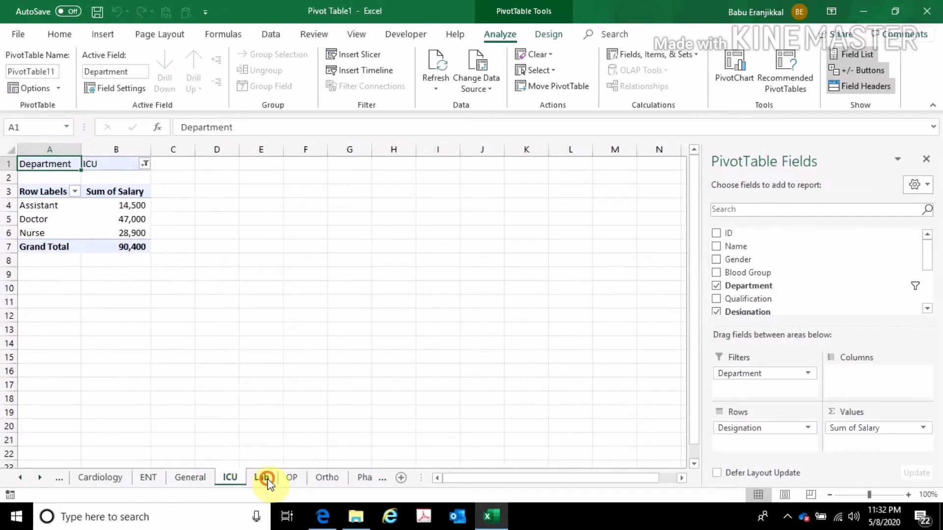
pyautogui.click(263, 480)
pyautogui.click(297, 479)
pyautogui.click(327, 480)
pyautogui.click(365, 479)
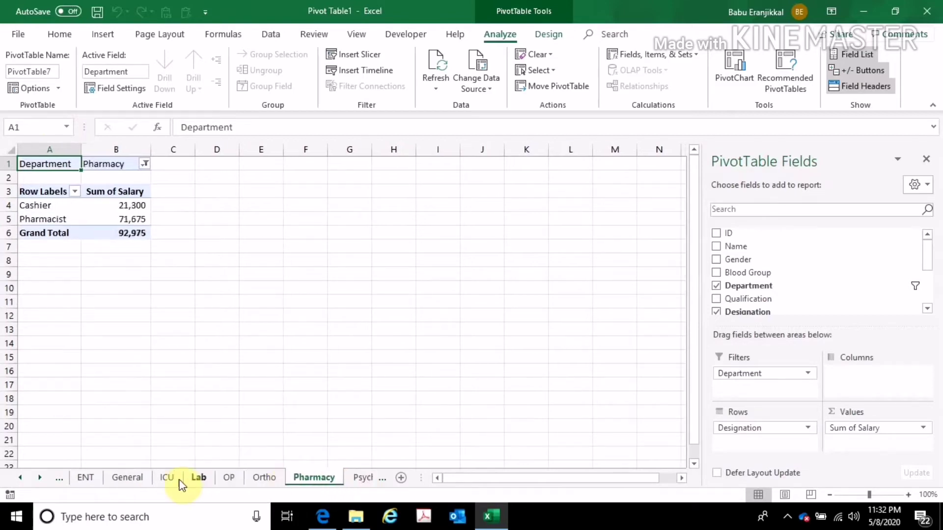
pyautogui.click(358, 480)
pyautogui.click(40, 477)
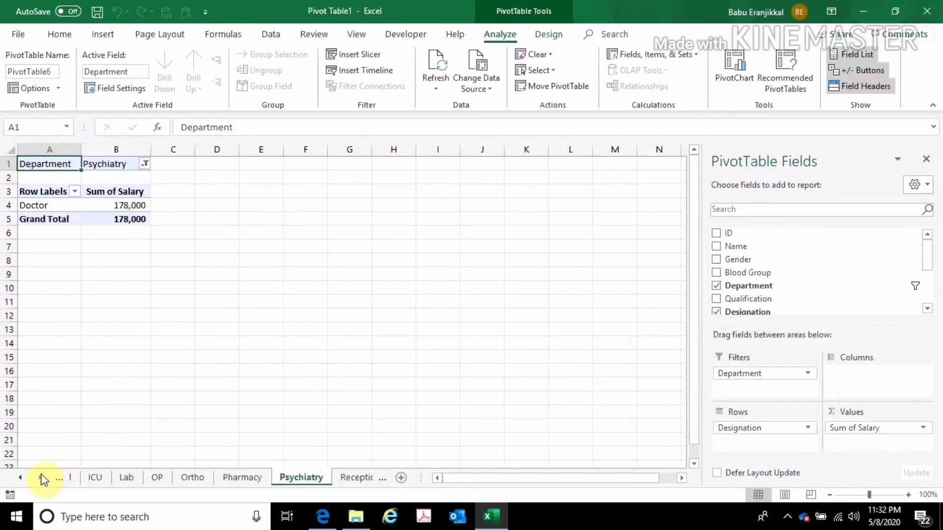
pyautogui.click(40, 478)
pyautogui.click(326, 477)
pyautogui.click(358, 477)
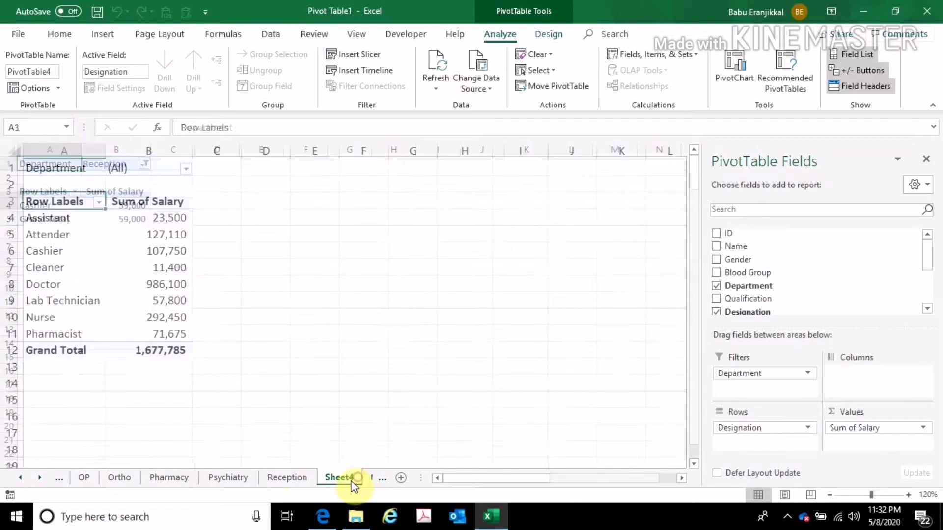
# - Delete the Reception sheet
pyautogui.rightClick(285, 478)
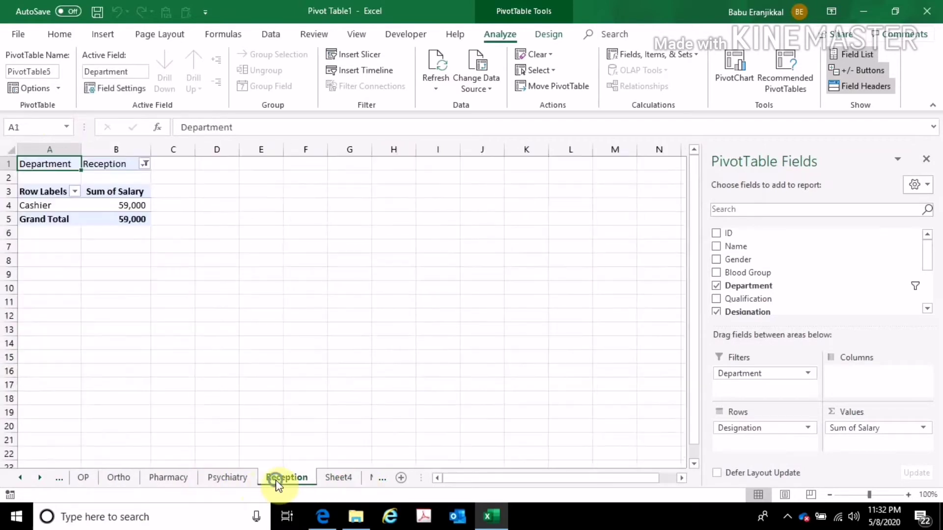
pyautogui.click(321, 343)
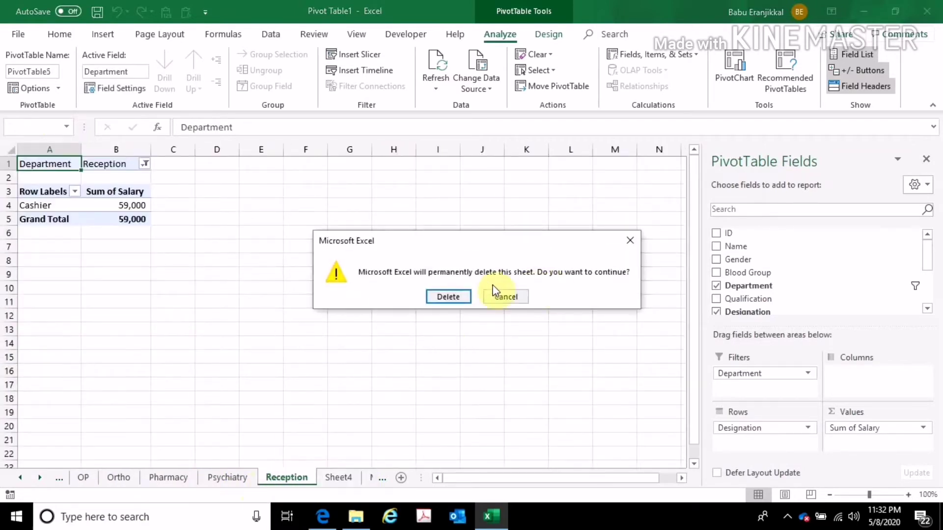
pyautogui.click(447, 295)
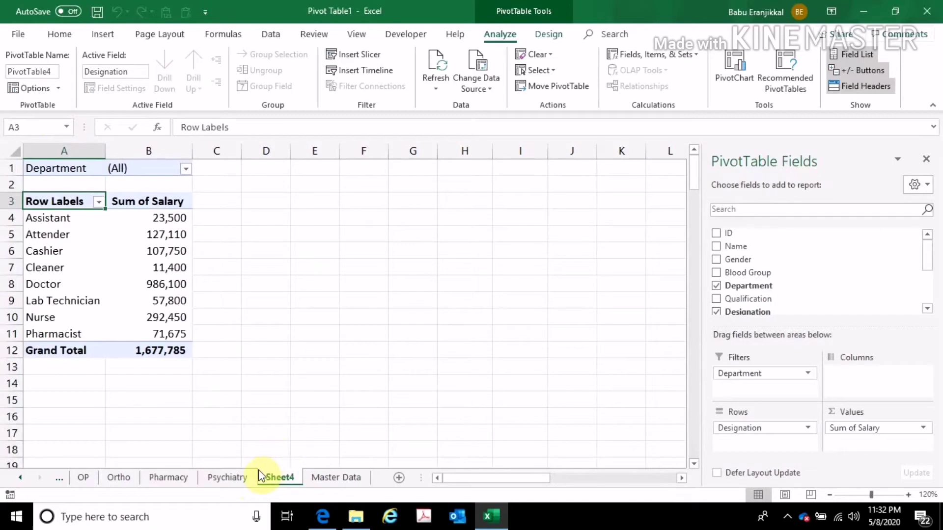
# - Group the remaining department sheets from Accident & Emergency through Psychiatry and delete them
pyautogui.click(232, 476)
pyautogui.keyDown('ctrl'); pyautogui.click(158, 475); pyautogui.keyUp('ctrl')
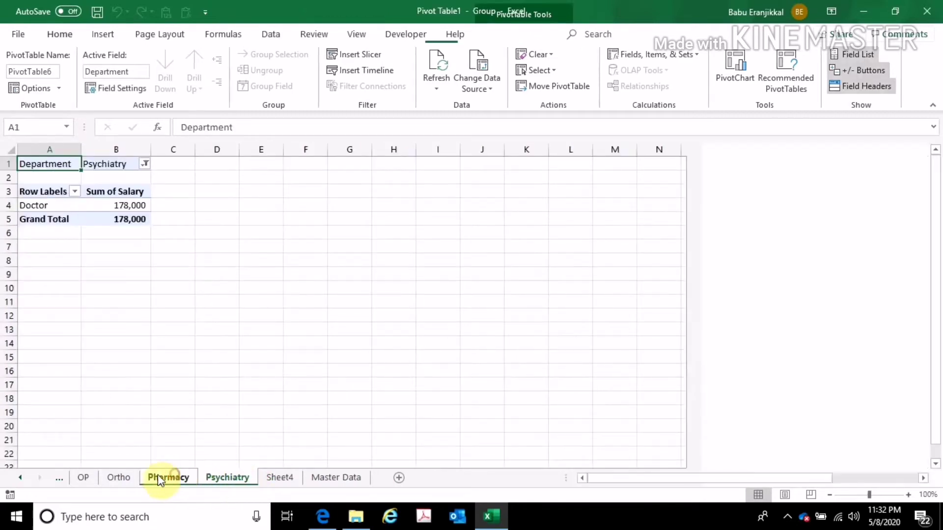
pyautogui.keyDown('ctrl'); pyautogui.click(130, 476); pyautogui.keyUp('ctrl')
pyautogui.keyDown('ctrl'); pyautogui.click(88, 477); pyautogui.keyUp('ctrl')
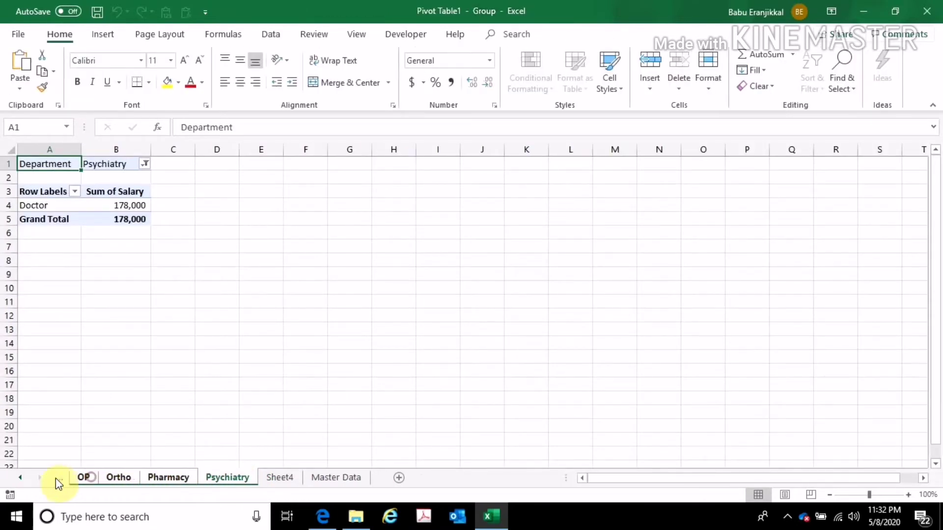
pyautogui.click(15, 479)
pyautogui.keyDown('ctrl'); pyautogui.click(96, 481); pyautogui.keyUp('ctrl')
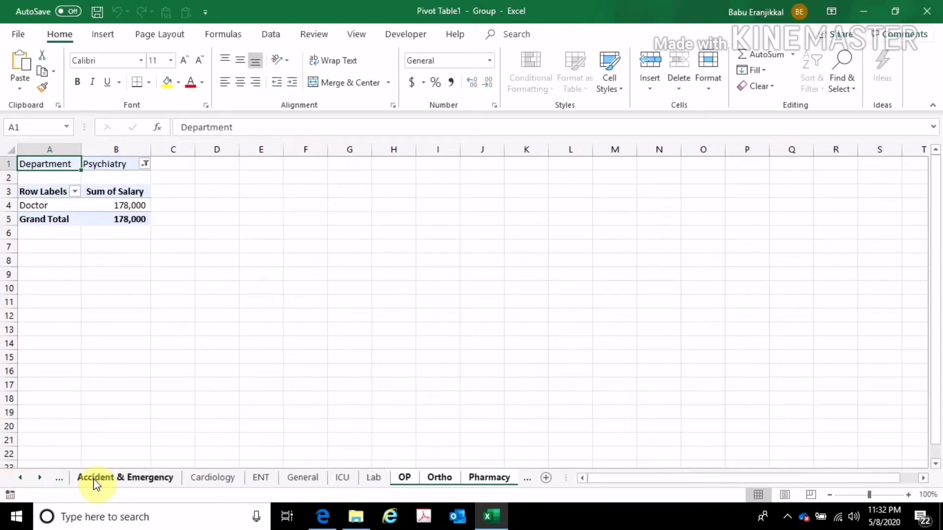
pyautogui.keyDown('shift'); pyautogui.click(96, 484); pyautogui.keyUp('shift')
pyautogui.rightClick(95, 483)
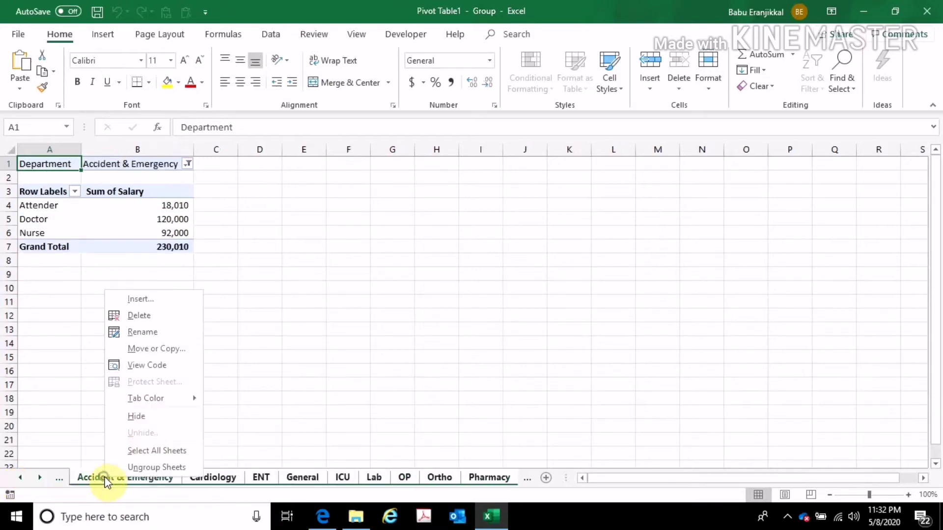
pyautogui.click(167, 319)
pyautogui.click(429, 301)
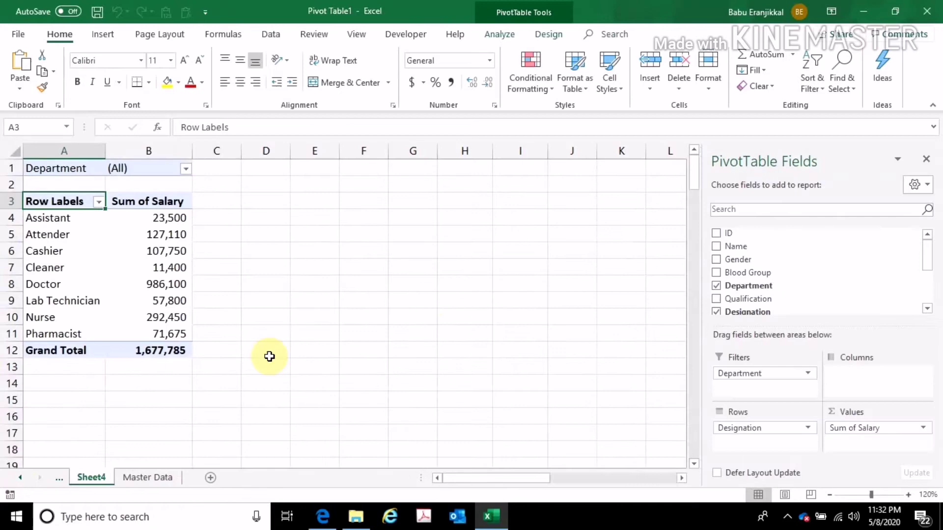
pyautogui.click(19, 479)
# - Back on Sheet4, remove Department from the pivot's report filters
pyautogui.click(192, 477)
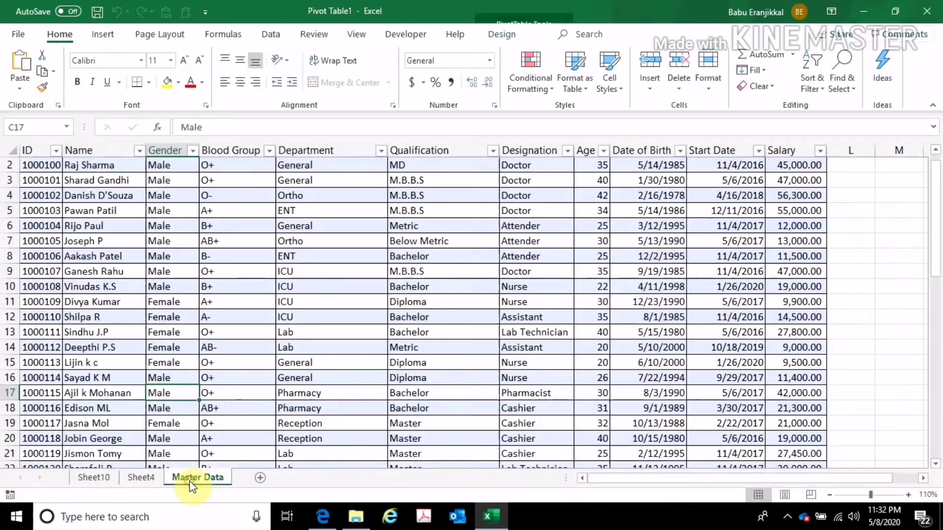
pyautogui.click(141, 476)
pyautogui.click(139, 317)
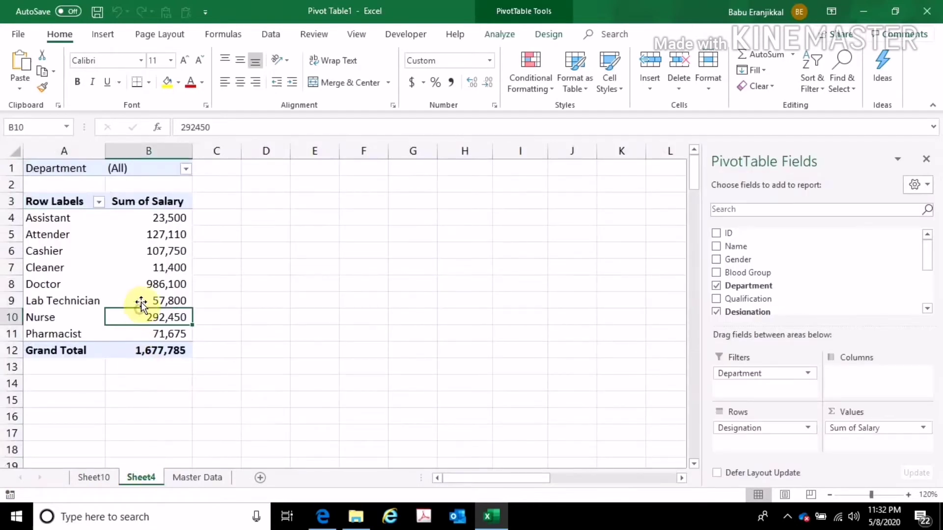
pyautogui.moveTo(143, 259)
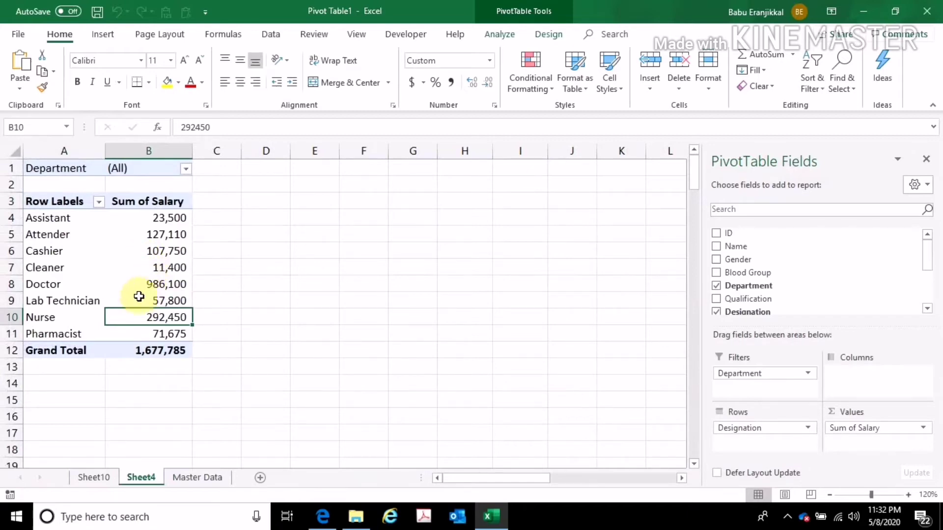
pyautogui.click(182, 166)
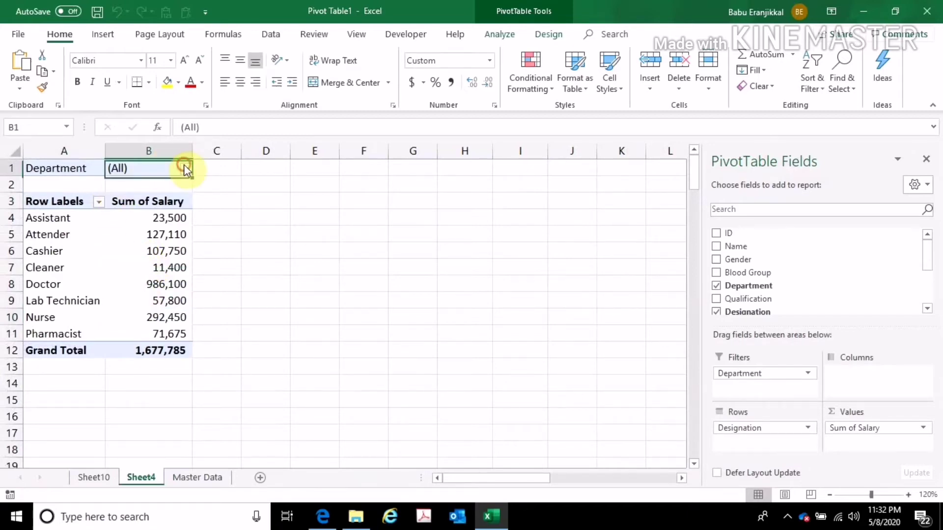
pyautogui.click(185, 170)
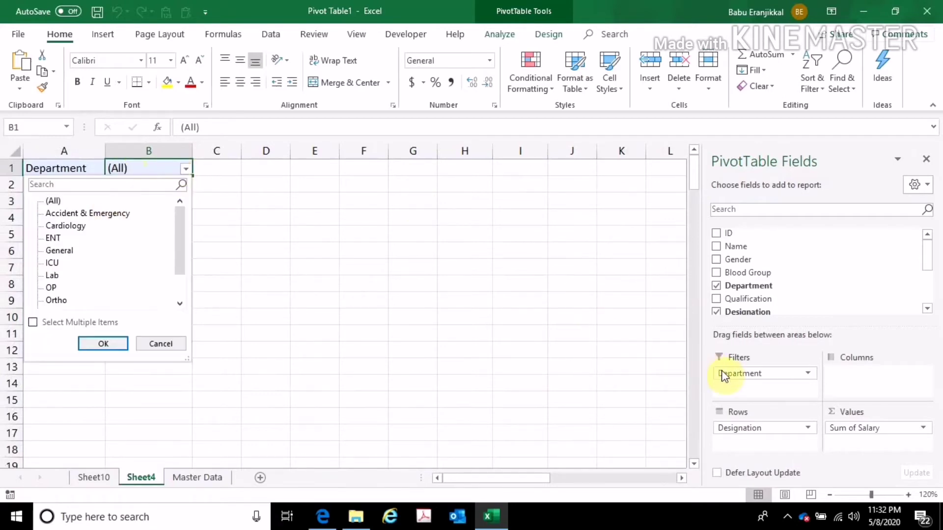
pyautogui.moveTo(724, 373); pyautogui.dragTo(326, 303)
pyautogui.click(325, 301)
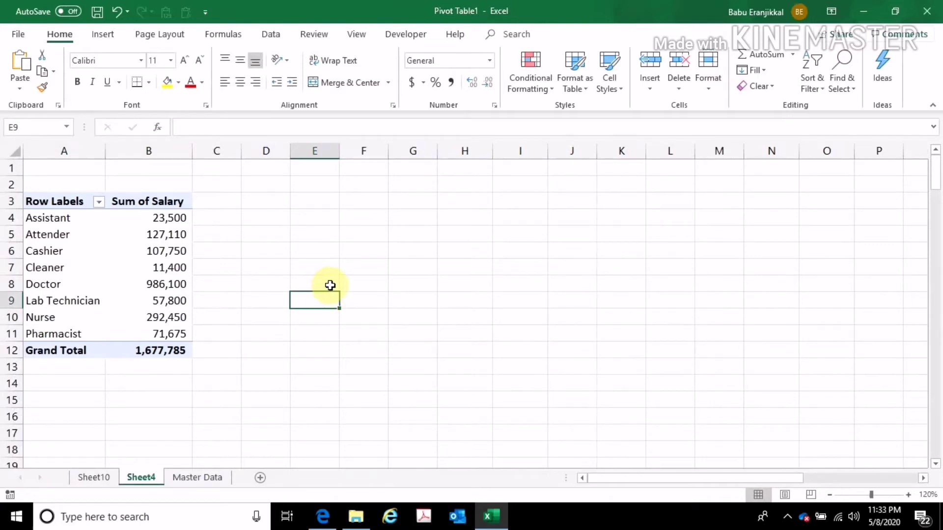
# - Replace Designation with Department in the pivot rows, e.g. Cardiology 396,700
pyautogui.click(142, 266)
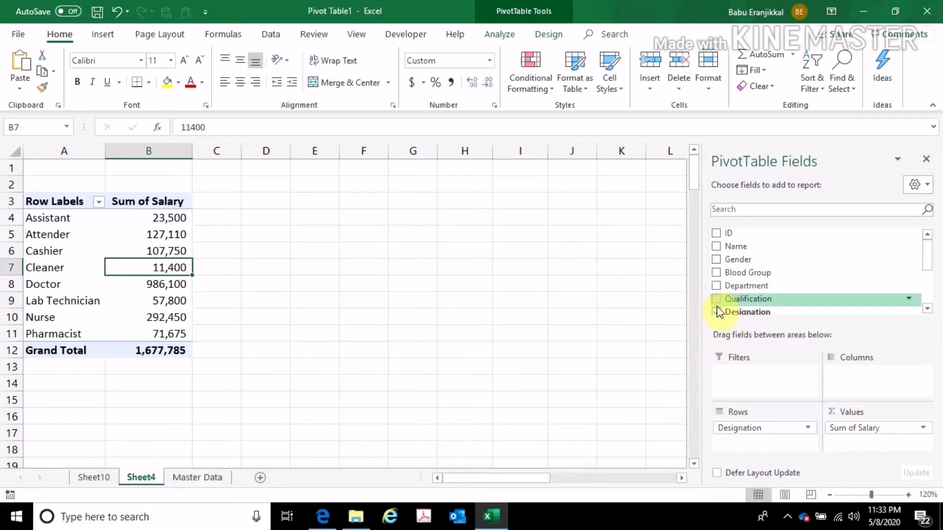
pyautogui.click(716, 312)
pyautogui.click(716, 286)
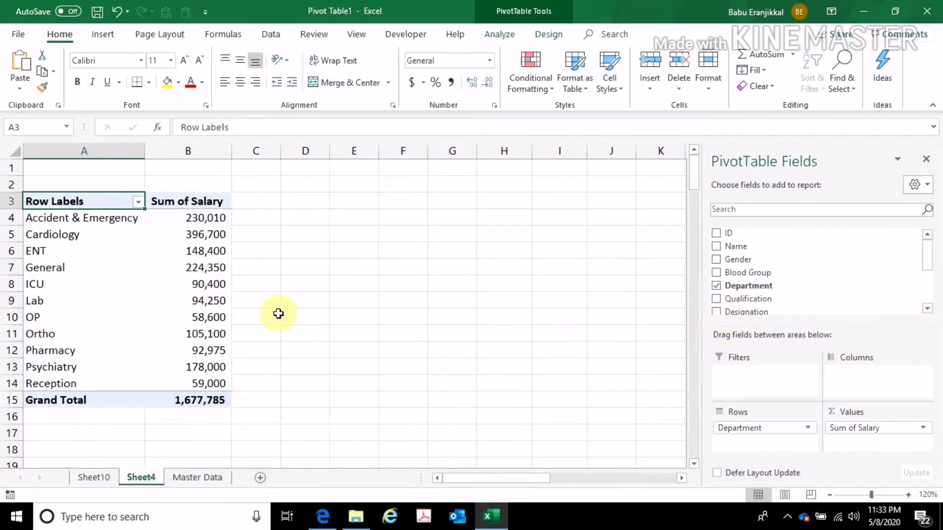
pyautogui.click(195, 236)
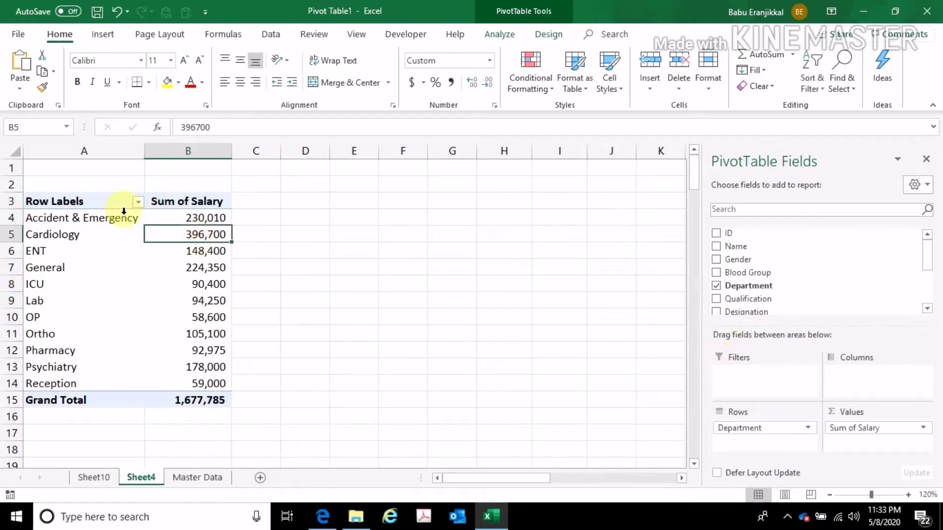
pyautogui.click(105, 217)
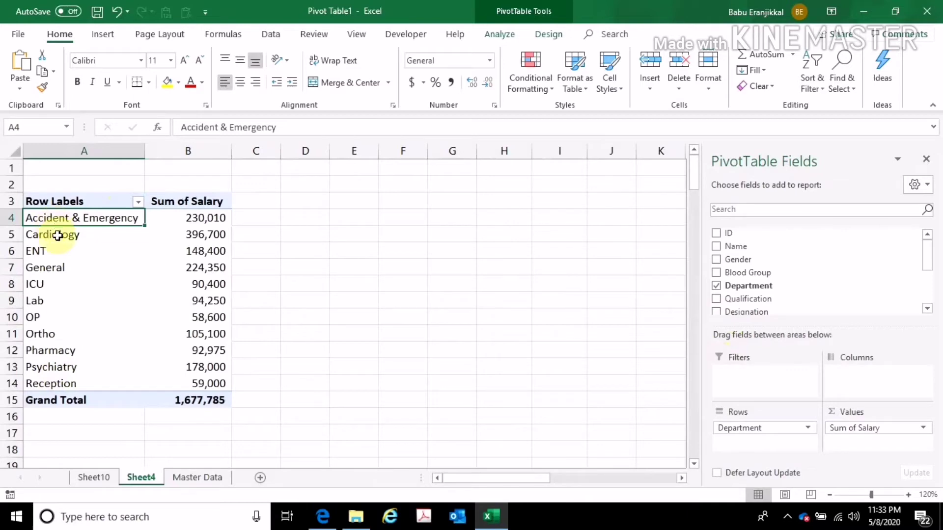
pyautogui.click(138, 201)
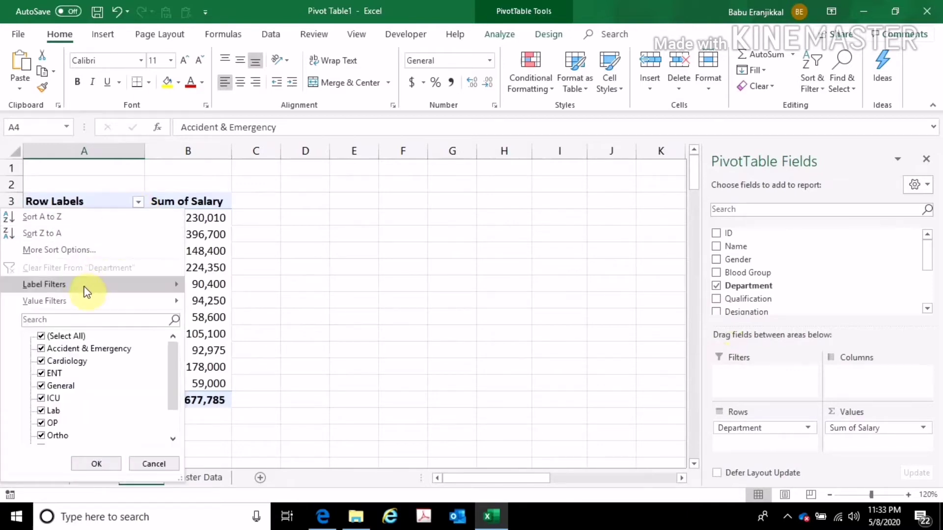
pyautogui.moveTo(84, 290)
pyautogui.click(202, 235)
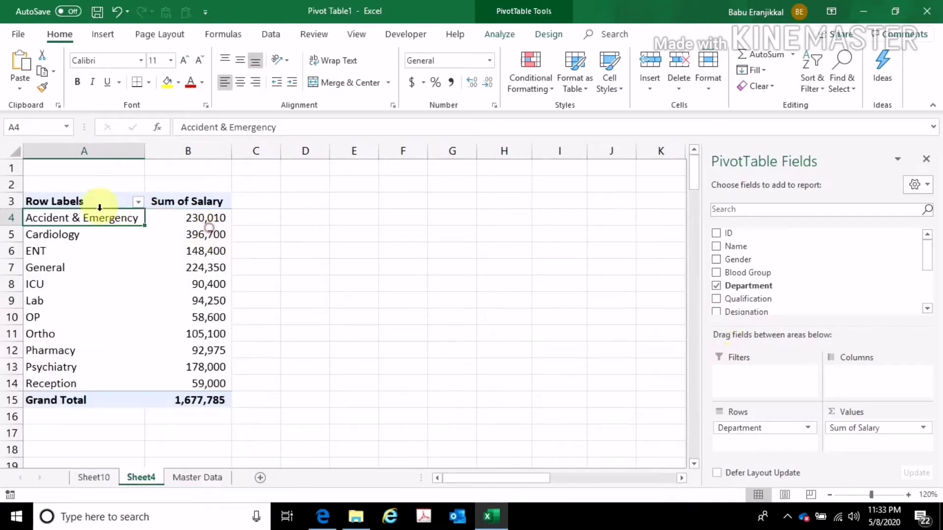
pyautogui.moveTo(76, 220); pyautogui.dragTo(67, 381)
pyautogui.moveTo(192, 217); pyautogui.dragTo(189, 383)
pyautogui.click(96, 299)
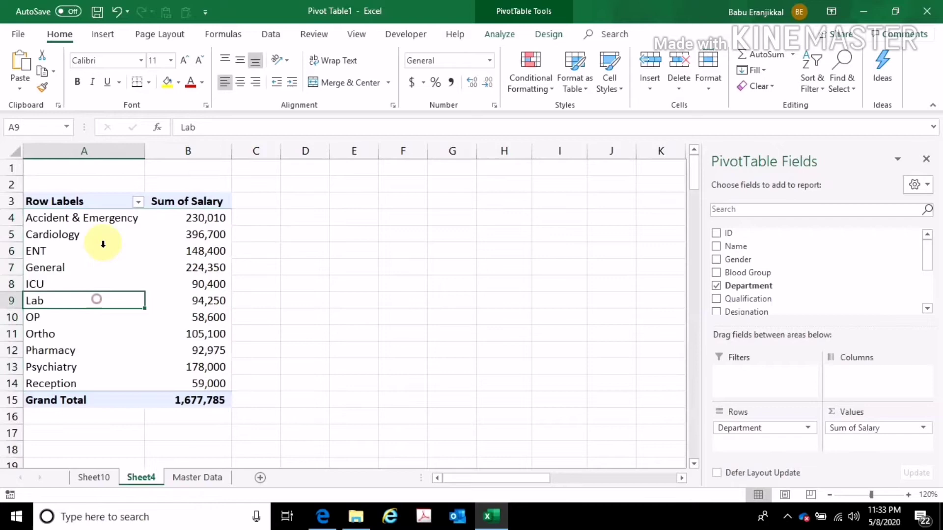
pyautogui.click(135, 204)
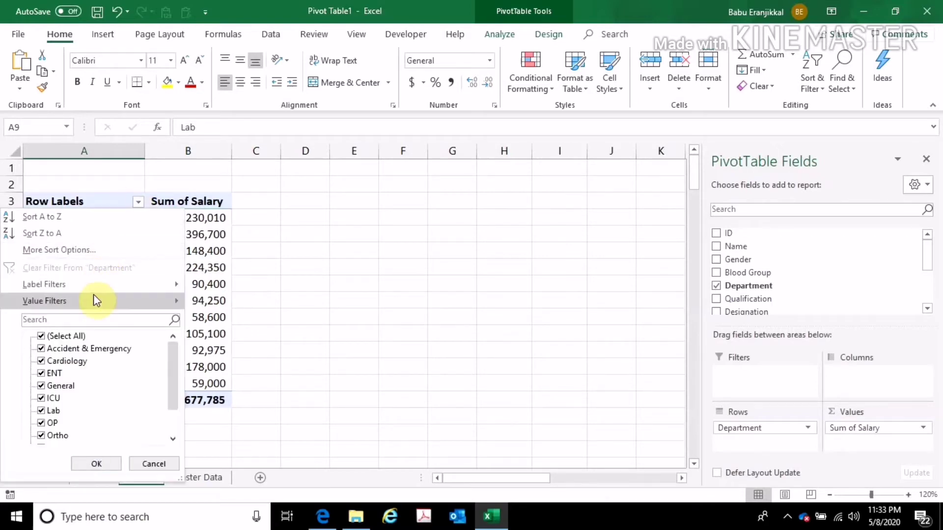
pyautogui.moveTo(95, 297)
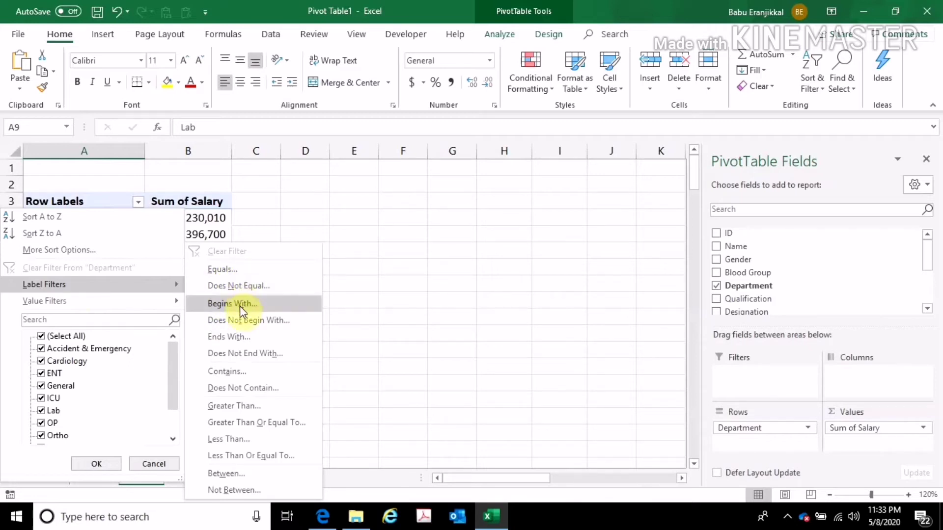
pyautogui.click(240, 372)
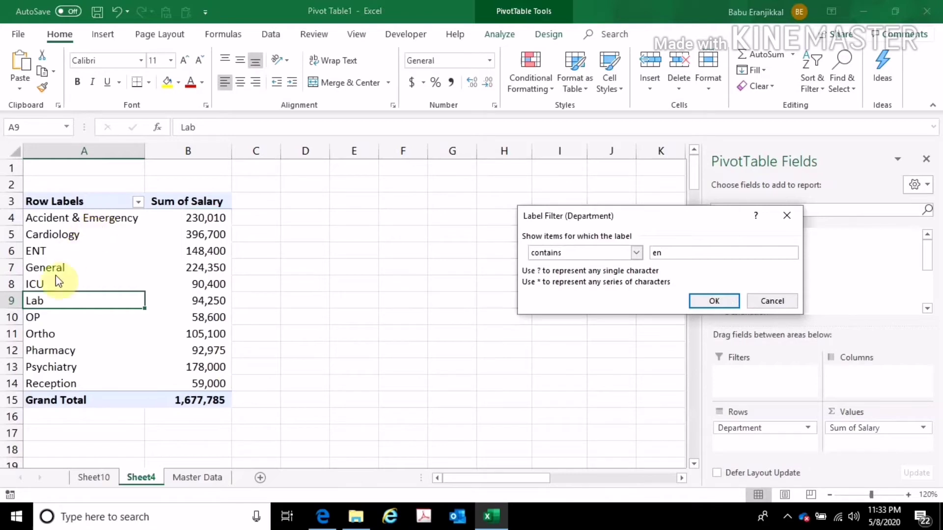
pyautogui.click(707, 303)
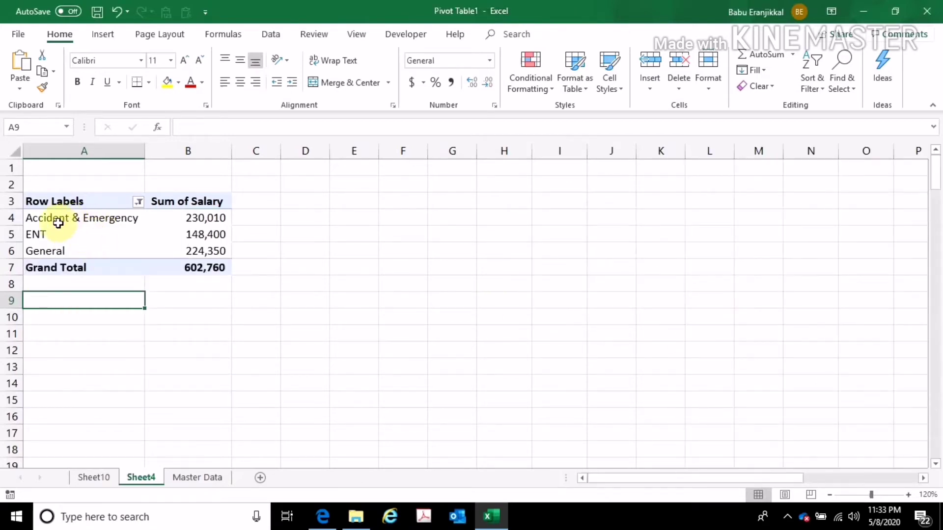
pyautogui.click(118, 218)
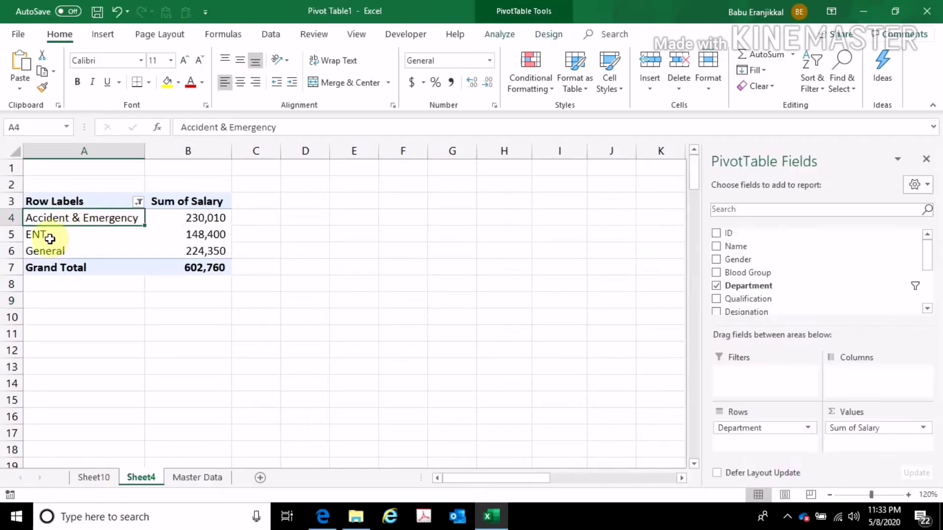
pyautogui.click(49, 239)
pyautogui.click(45, 248)
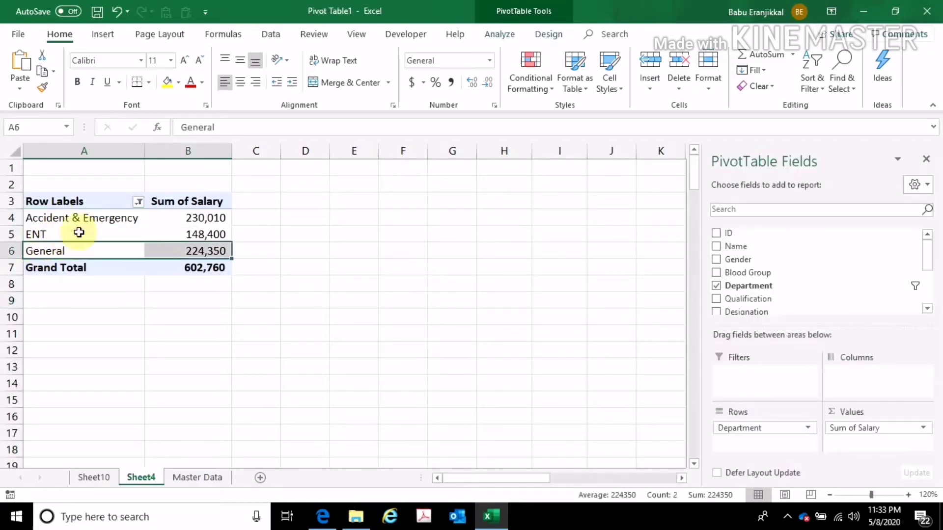
pyautogui.click(139, 202)
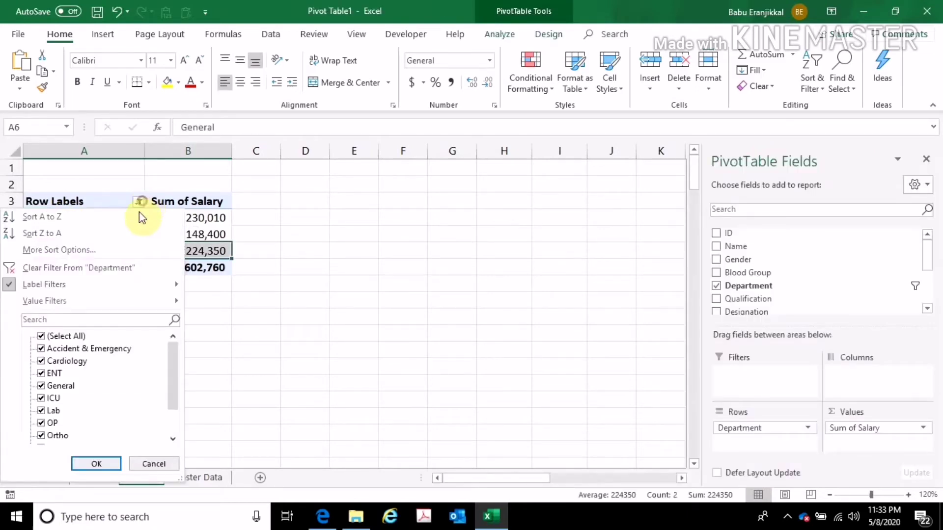
pyautogui.click(93, 273)
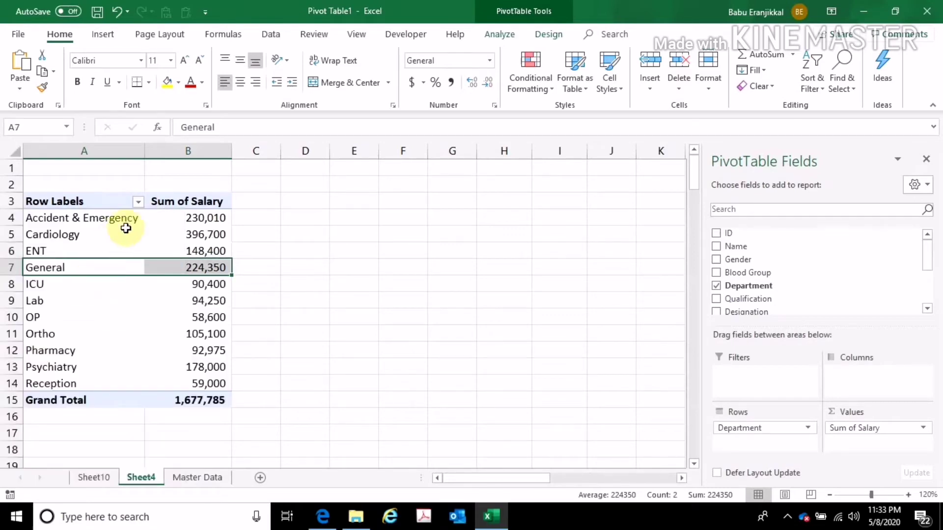
# - Apply a Value Filter keeping departments with Sum of Salary greater than 150000
pyautogui.moveTo(190, 219); pyautogui.dragTo(189, 384)
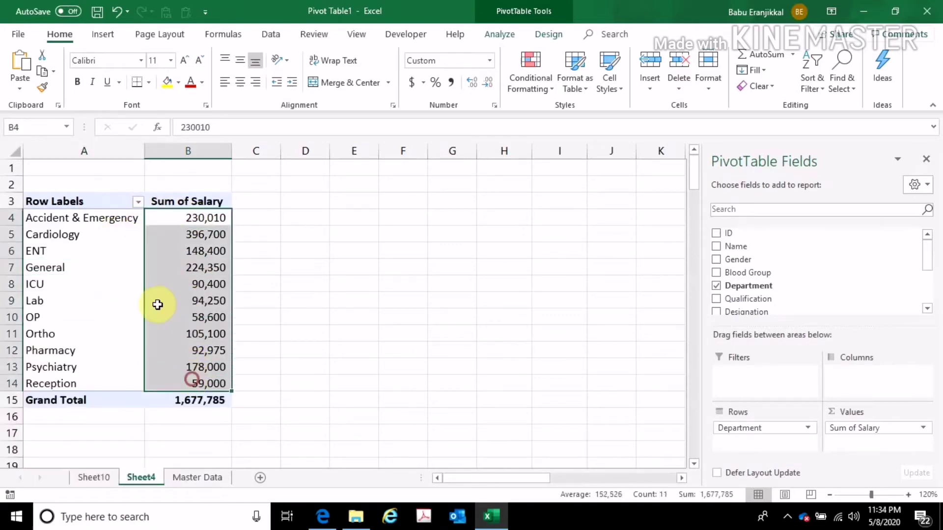
pyautogui.click(138, 202)
pyautogui.moveTo(81, 300)
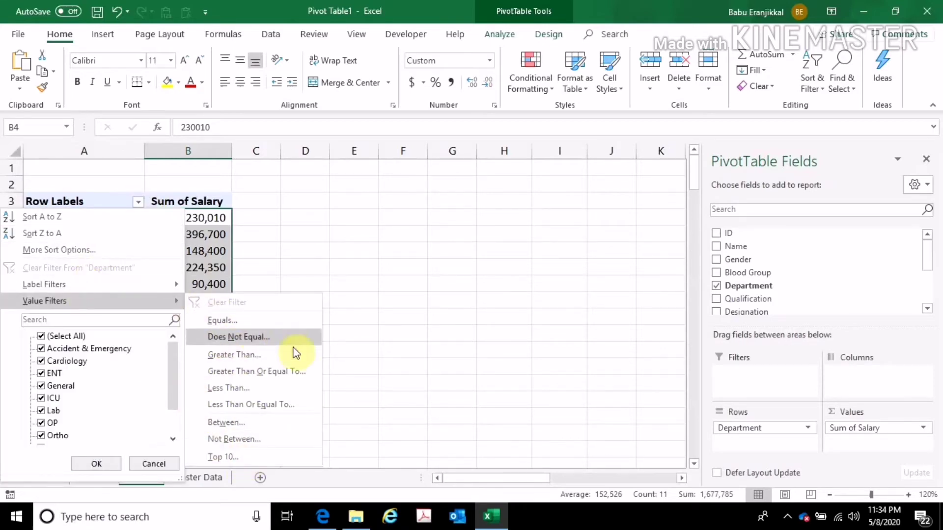
pyautogui.click(222, 355)
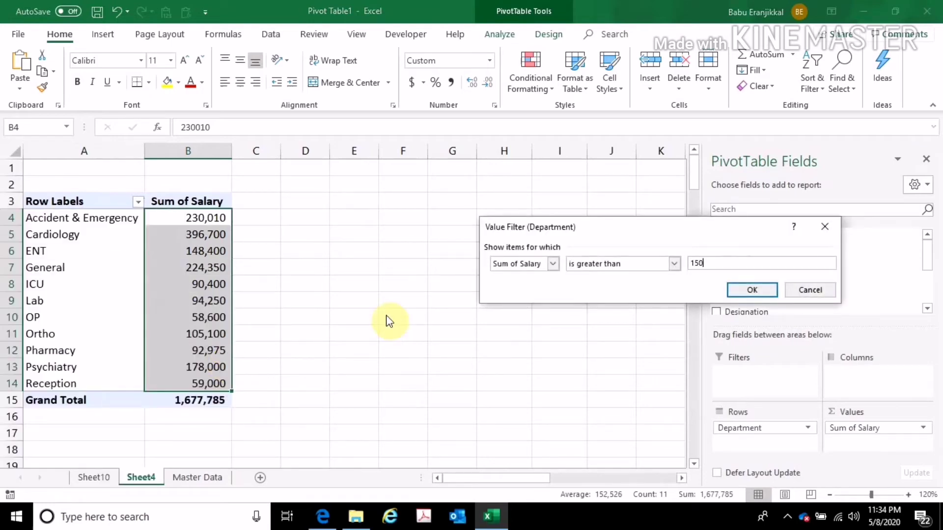
pyautogui.press('Return')
pyautogui.moveTo(204, 220); pyautogui.dragTo(193, 266)
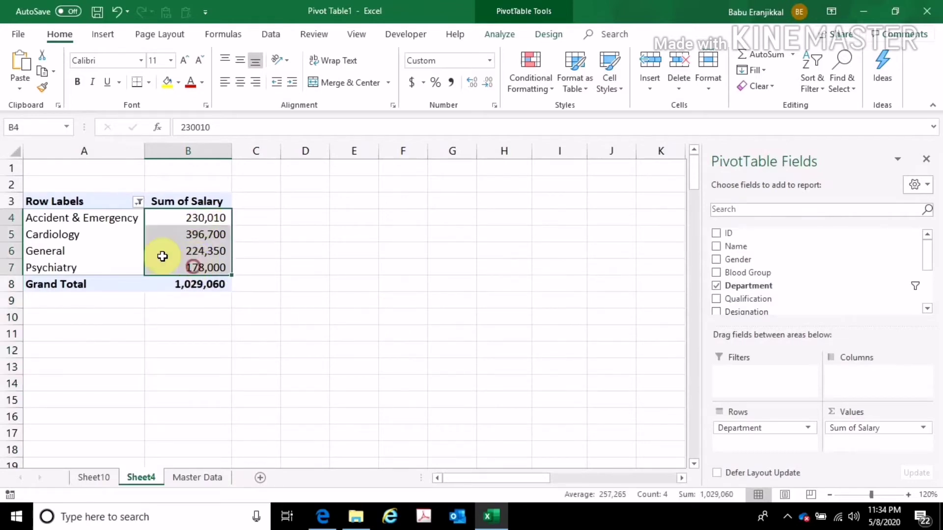
pyautogui.click(125, 222)
pyautogui.click(138, 202)
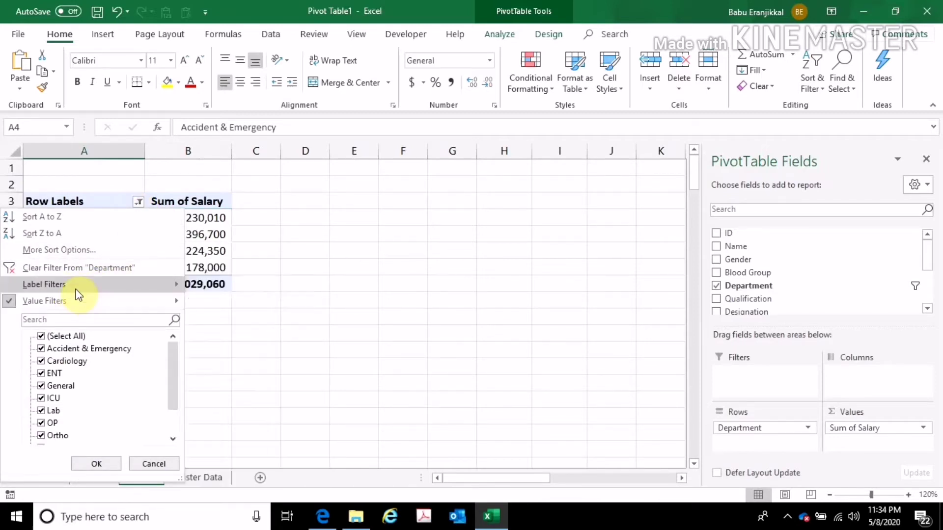
# - Replace the salary filter with a Label Filter for department names containing 'en'
pyautogui.moveTo(78, 295)
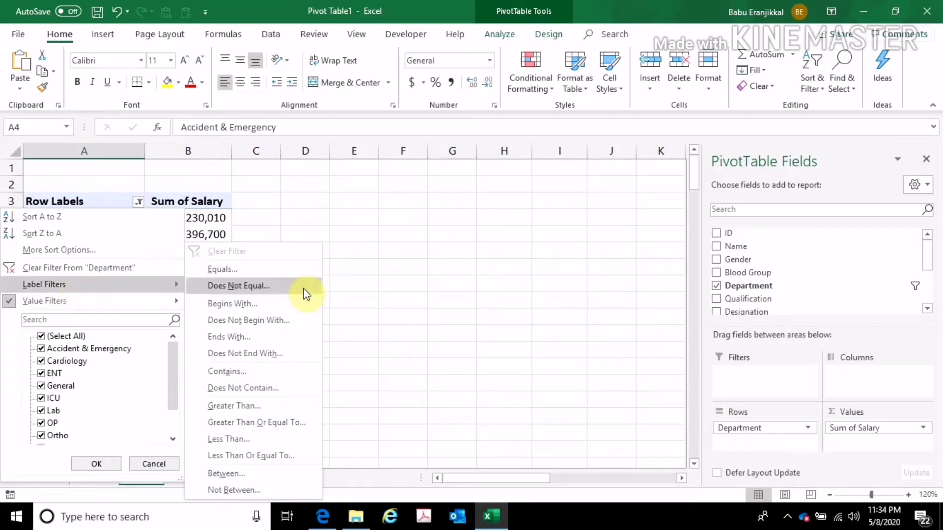
pyautogui.click(235, 367)
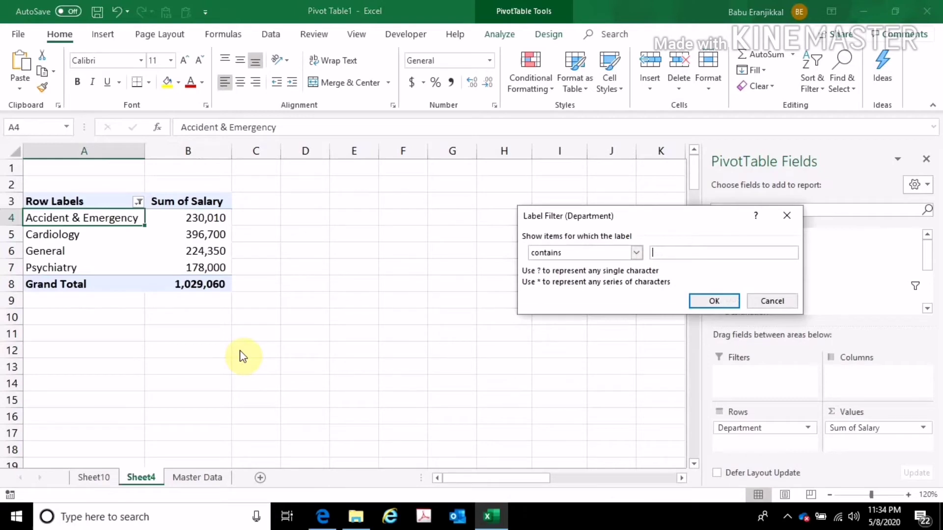
pyautogui.write('en')
pyautogui.press('Return')
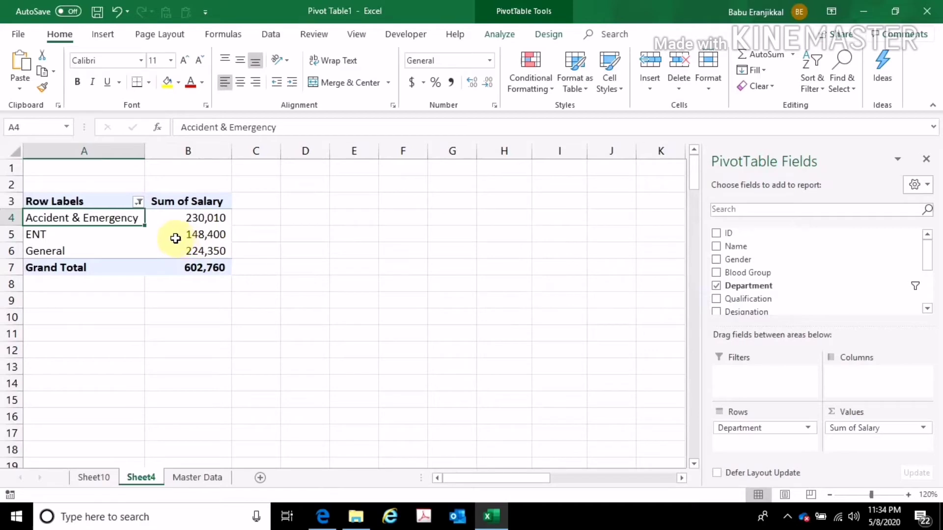
pyautogui.click(140, 203)
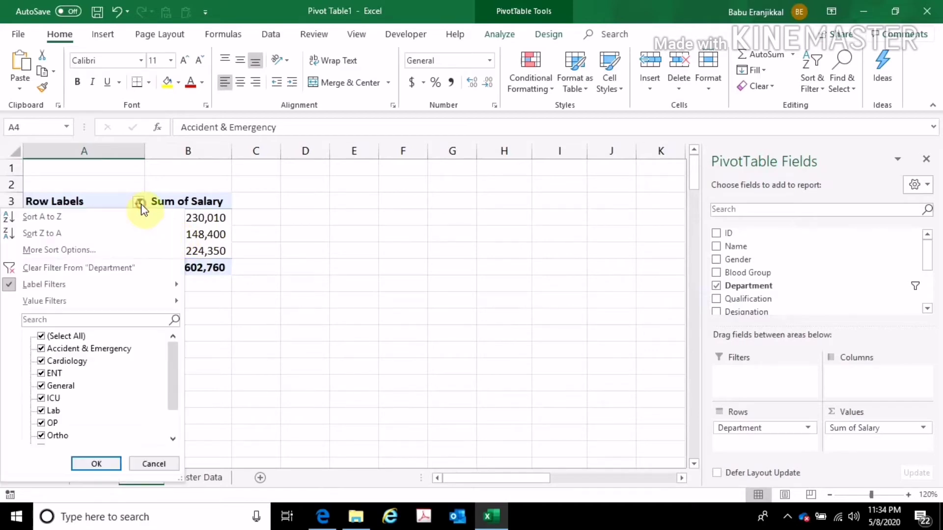
# - Enable 'Allow multiple filters per field' in PivotTable Options, then reopen the Department filter menu
pyautogui.moveTo(73, 305)
pyautogui.click(253, 244)
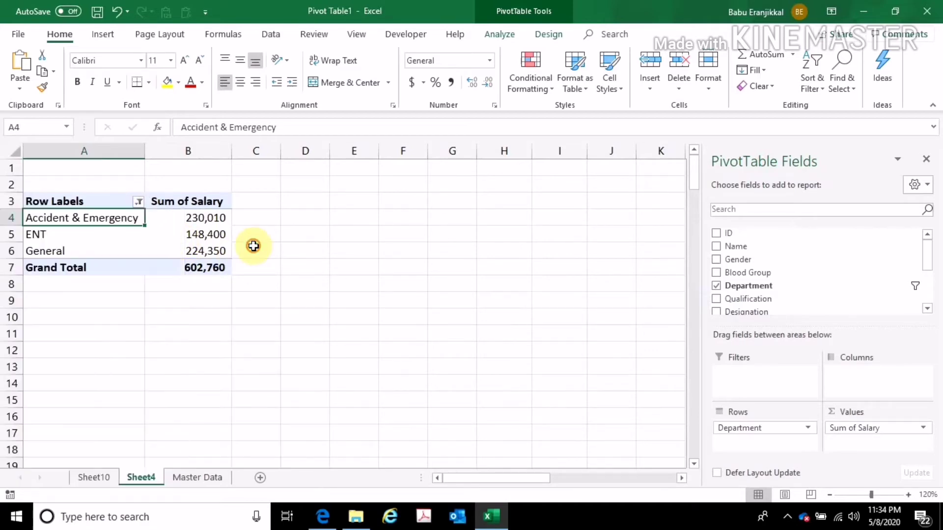
pyautogui.rightClick(117, 248)
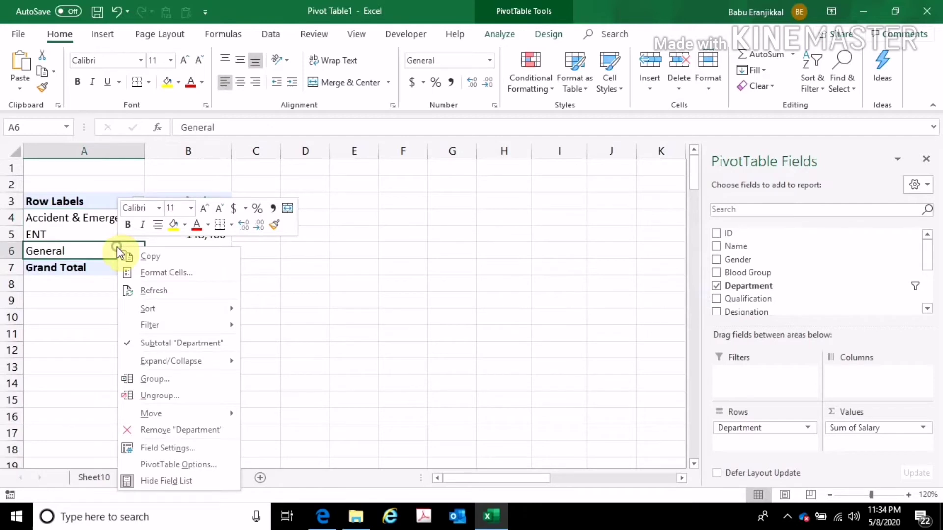
pyautogui.click(166, 464)
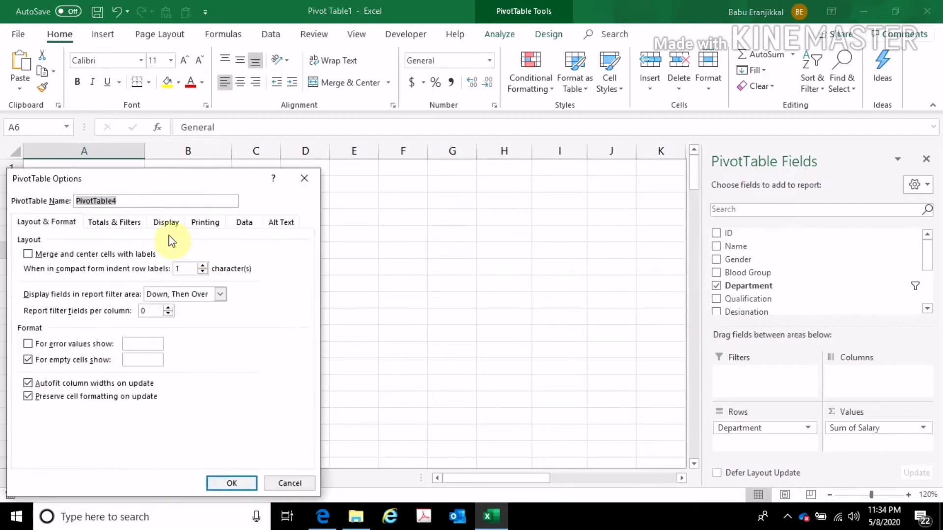
pyautogui.click(125, 223)
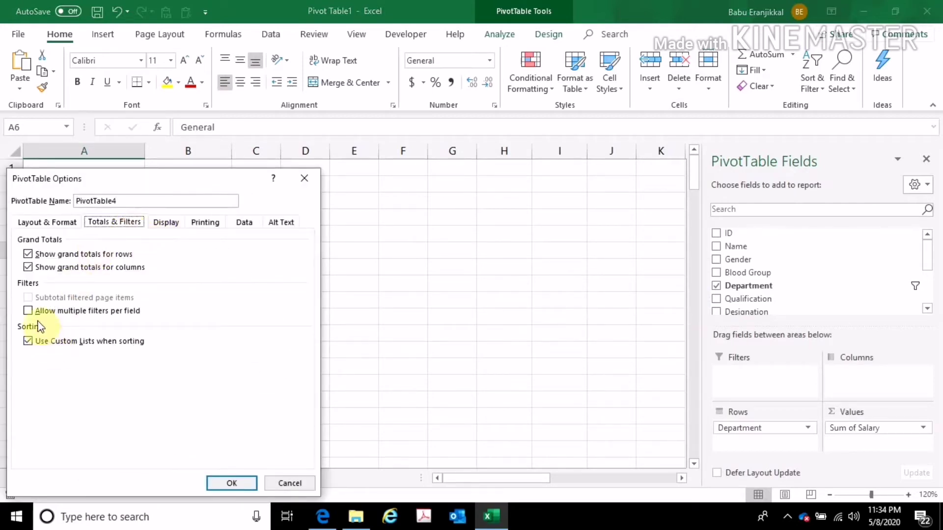
pyautogui.click(105, 312)
pyautogui.click(231, 482)
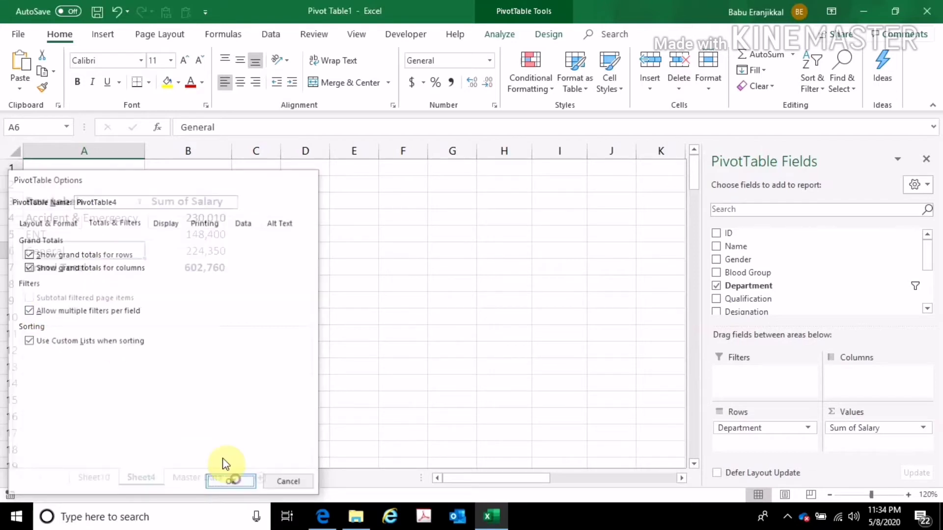
pyautogui.click(114, 306)
pyautogui.click(136, 201)
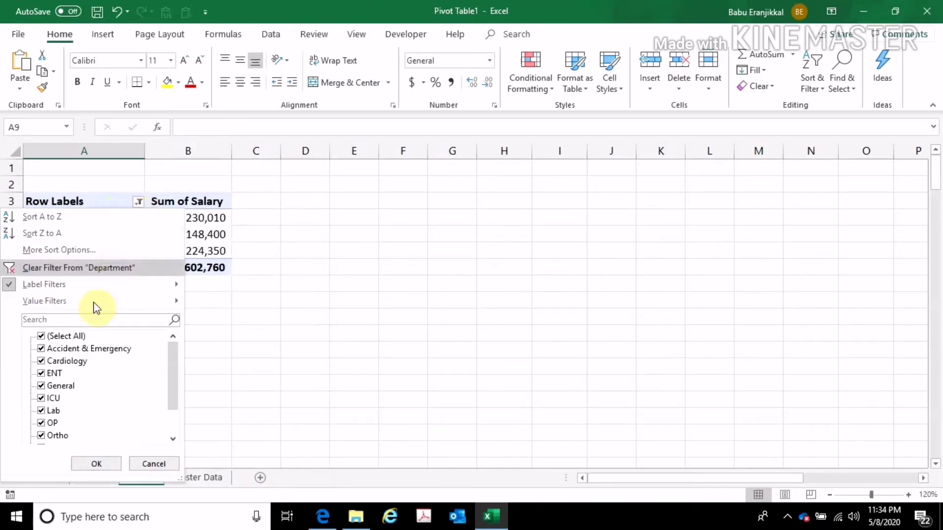
# - Filter departments to those whose Sum of Salary is greater than 150000
pyautogui.moveTo(81, 305)
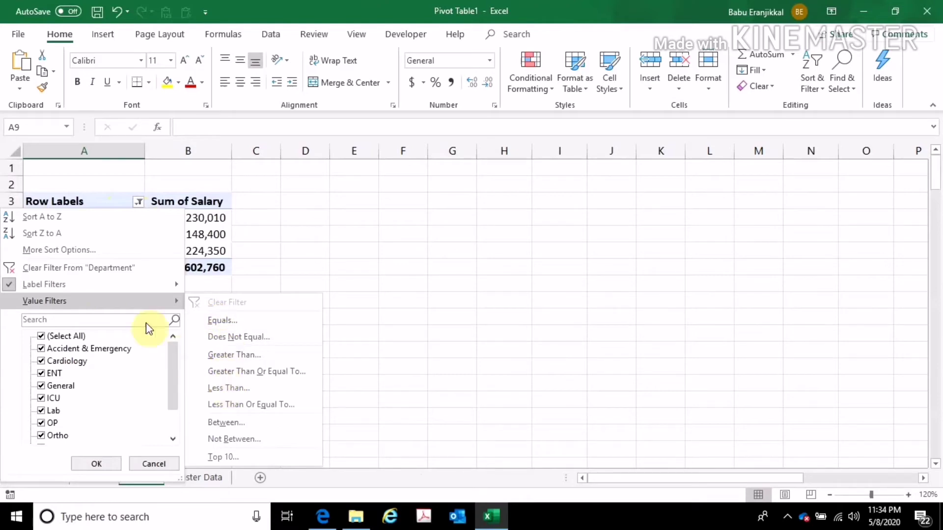
pyautogui.click(229, 353)
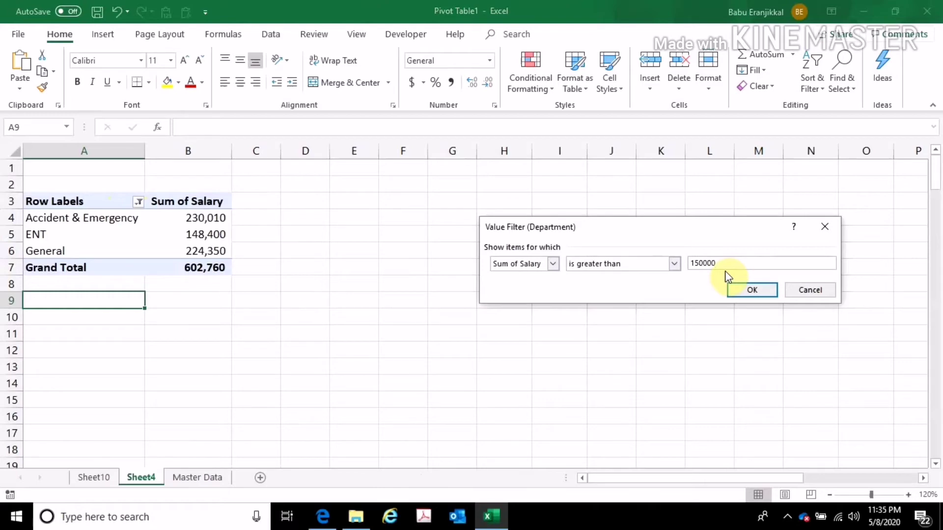
pyautogui.press('Return')
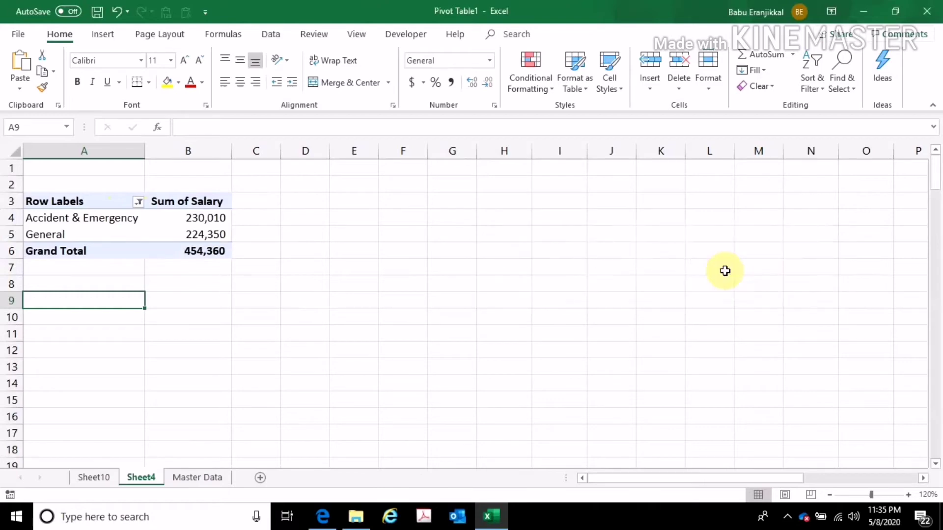
# - Check the remaining Accident & Emergency and General rows, including General's 224,350 total
pyautogui.click(81, 222)
pyautogui.click(63, 235)
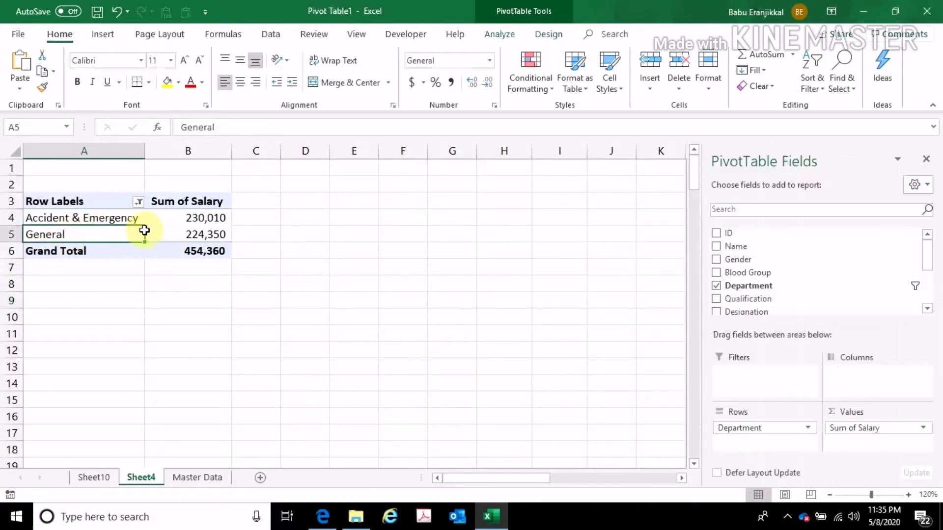
pyautogui.click(183, 218)
pyautogui.click(153, 235)
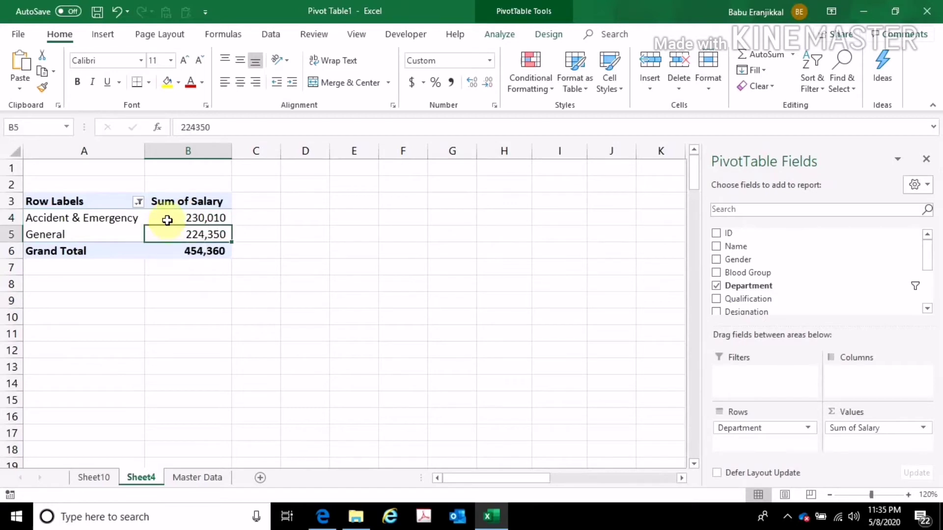
pyautogui.click(167, 220)
# - Clear the Department filter so all departments return, then nest Designation under Department
pyautogui.click(139, 202)
pyautogui.moveTo(59, 290)
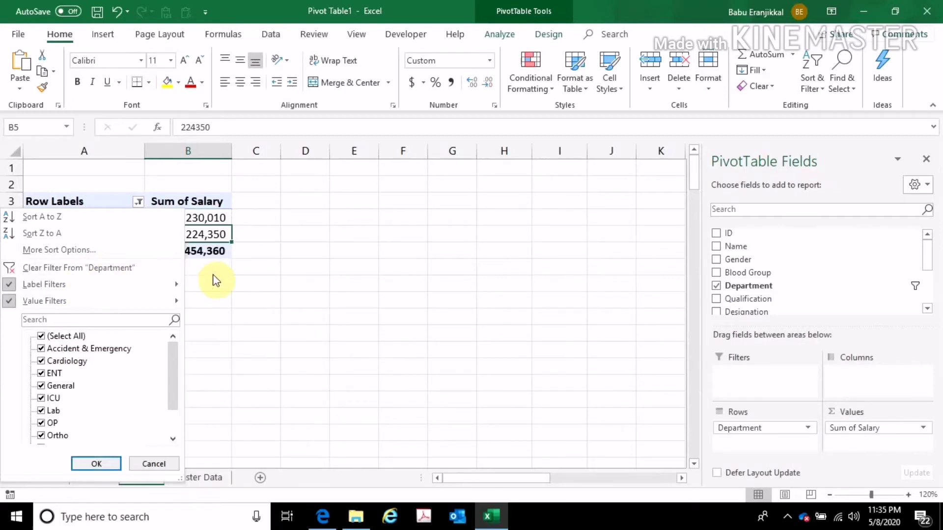
pyautogui.click(215, 281)
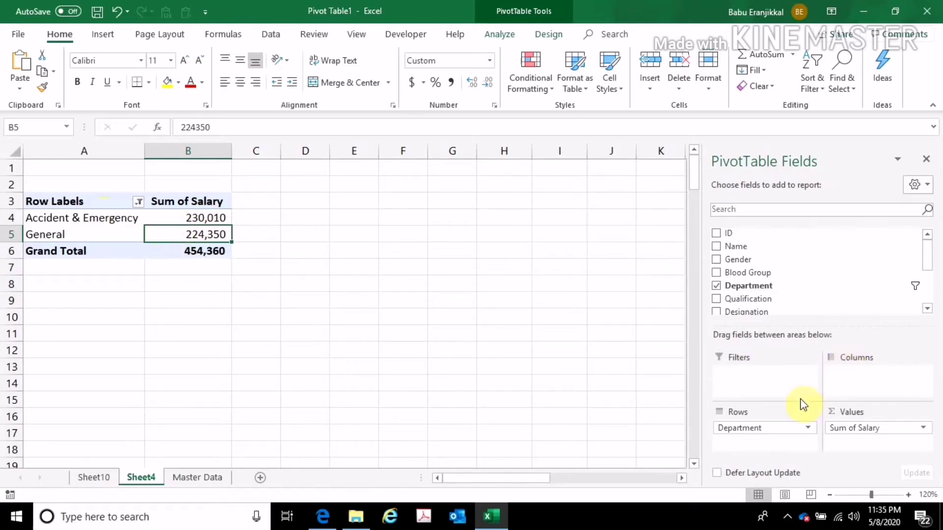
pyautogui.click(139, 201)
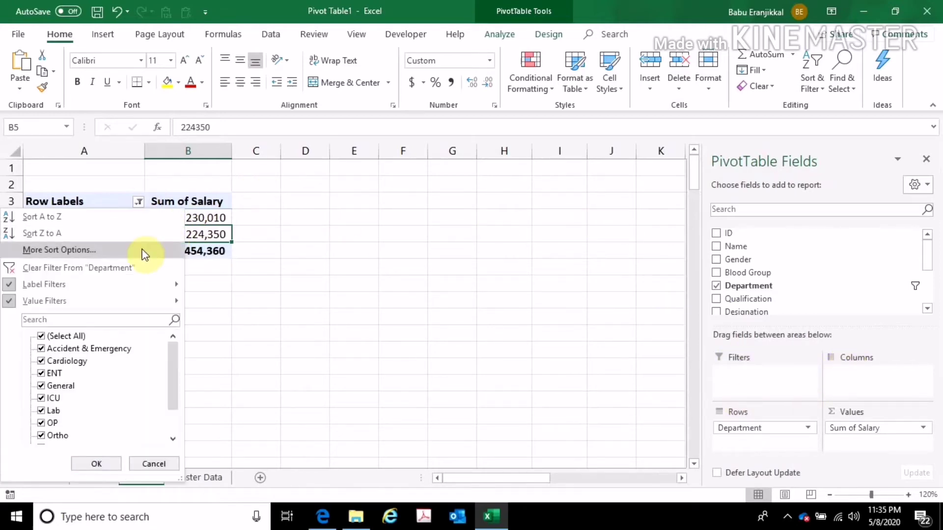
pyautogui.click(128, 267)
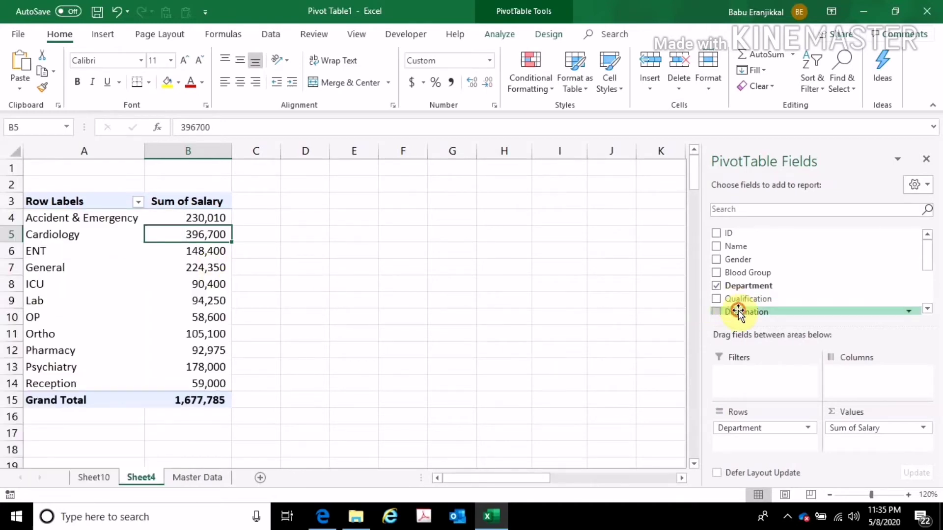
pyautogui.moveTo(739, 311); pyautogui.dragTo(748, 441)
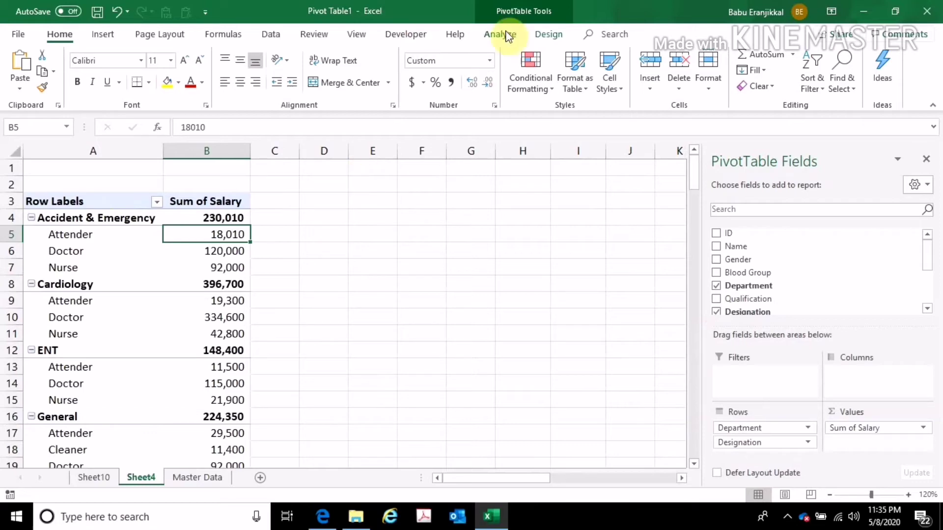
# - Switch the pivot table's report layout to Outline Form
pyautogui.click(549, 34)
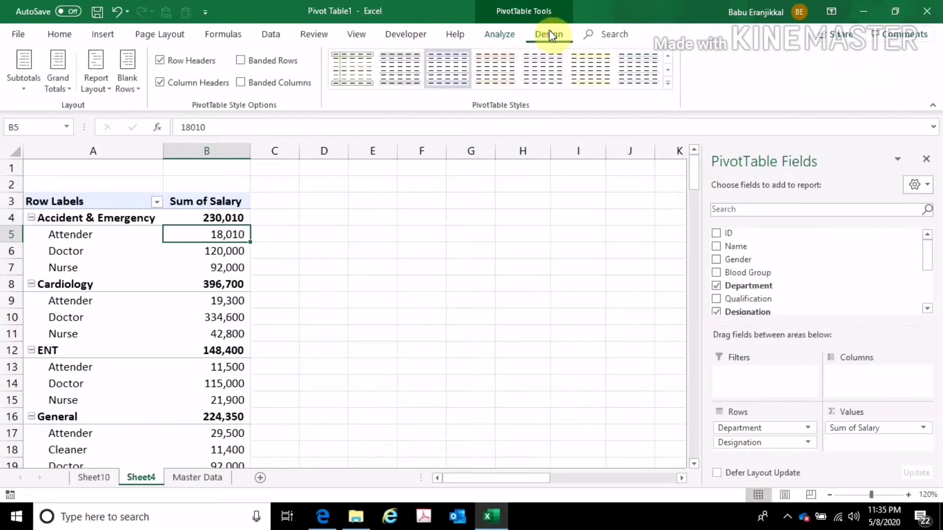
pyautogui.click(109, 89)
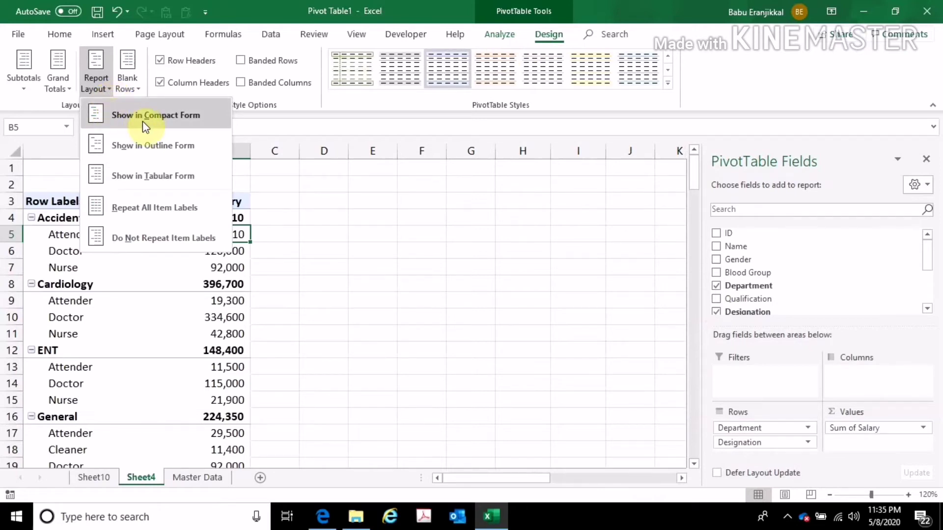
pyautogui.click(142, 121)
pyautogui.click(110, 93)
pyautogui.click(141, 143)
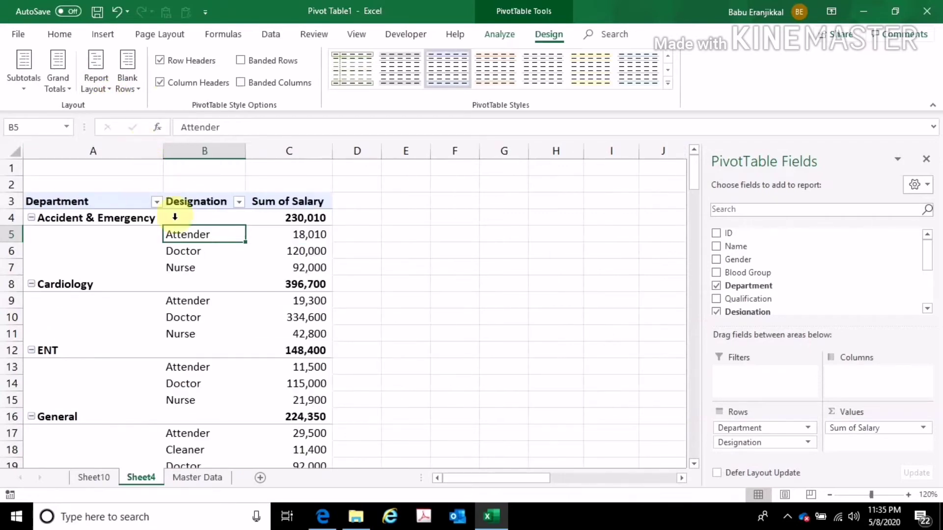
# - Inspect the outline layout by selecting the Accident & Emergency label and its designation cell
pyautogui.click(42, 218)
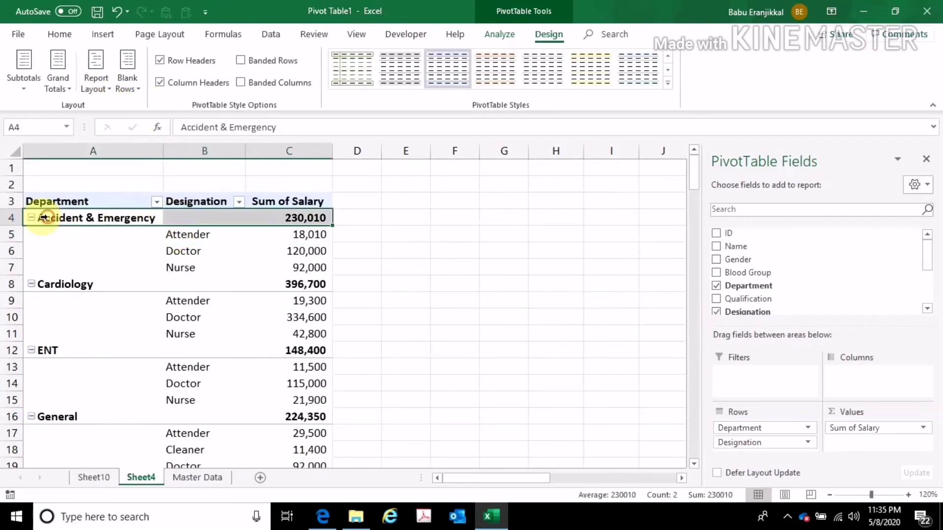
pyautogui.click(93, 217)
pyautogui.click(187, 217)
pyautogui.click(105, 217)
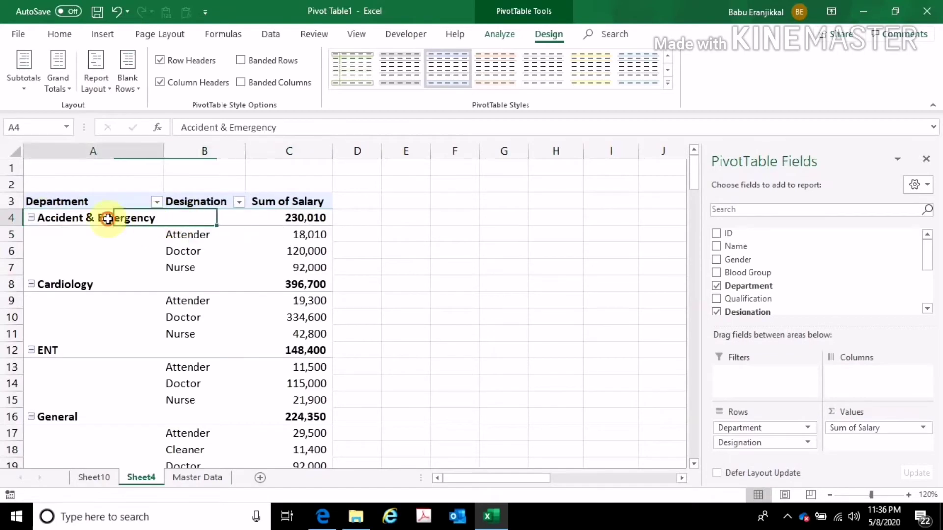
pyautogui.scroll(-6, 93, 309)
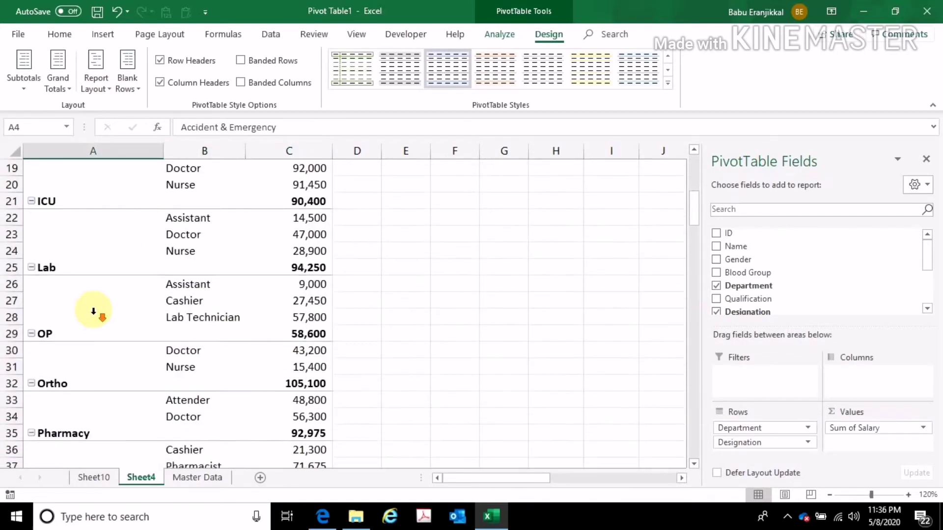
pyautogui.scroll(5, 93, 307)
pyautogui.scroll(1, 93, 307)
# - Show the pivot in Tabular Form and hide the sheet gridlines
pyautogui.click(93, 84)
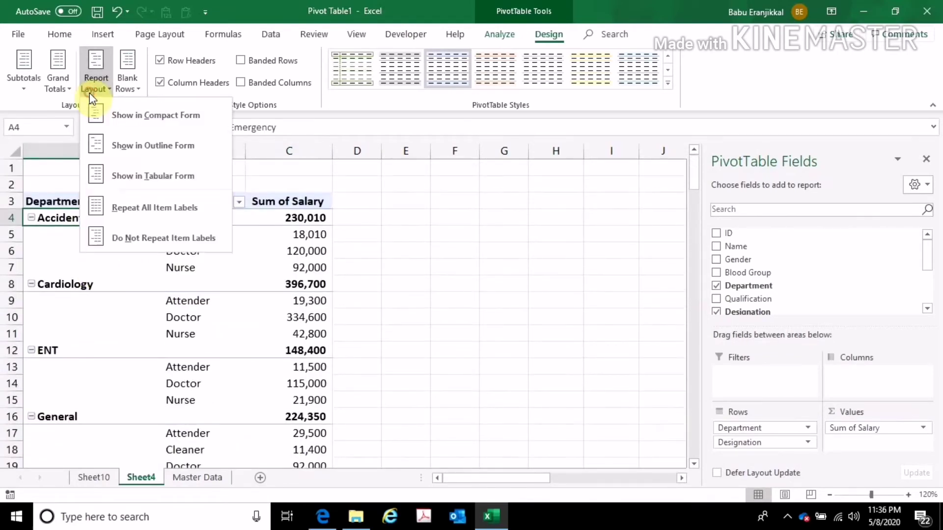
pyautogui.click(139, 177)
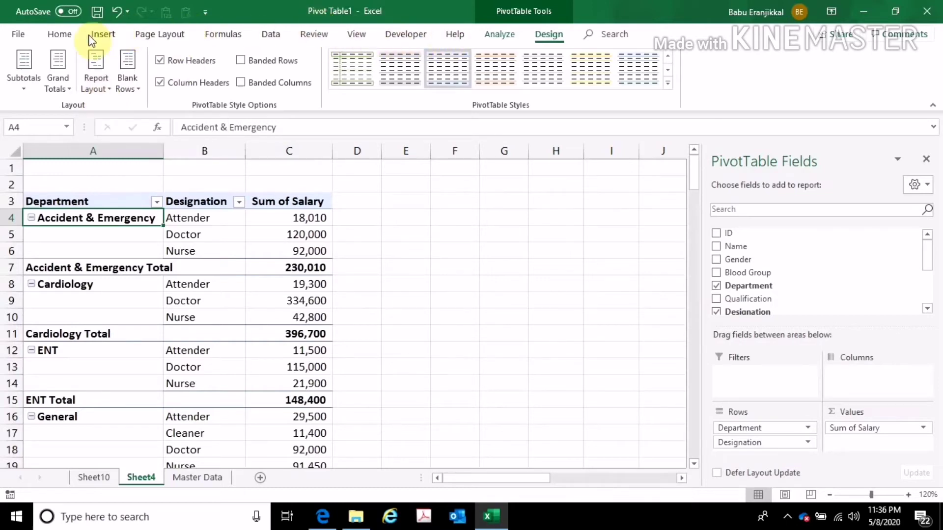
pyautogui.click(311, 35)
pyautogui.click(352, 37)
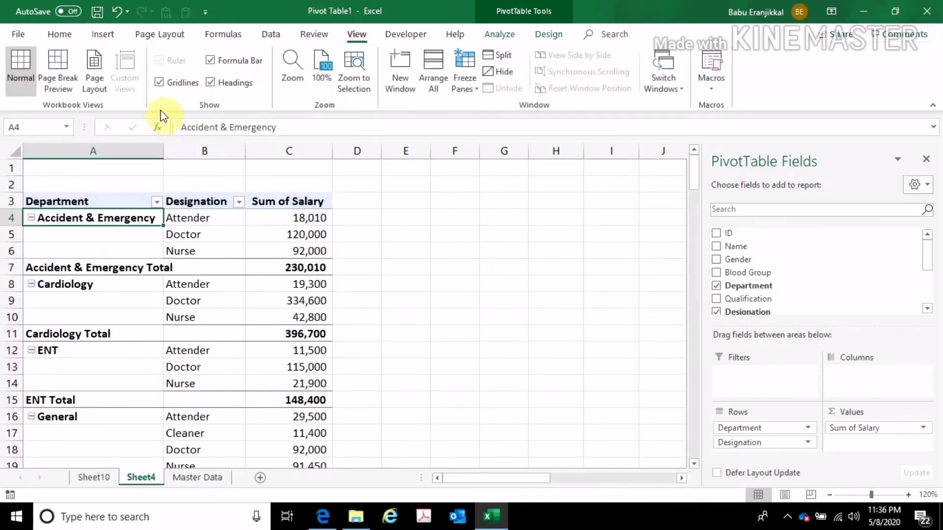
pyautogui.click(159, 83)
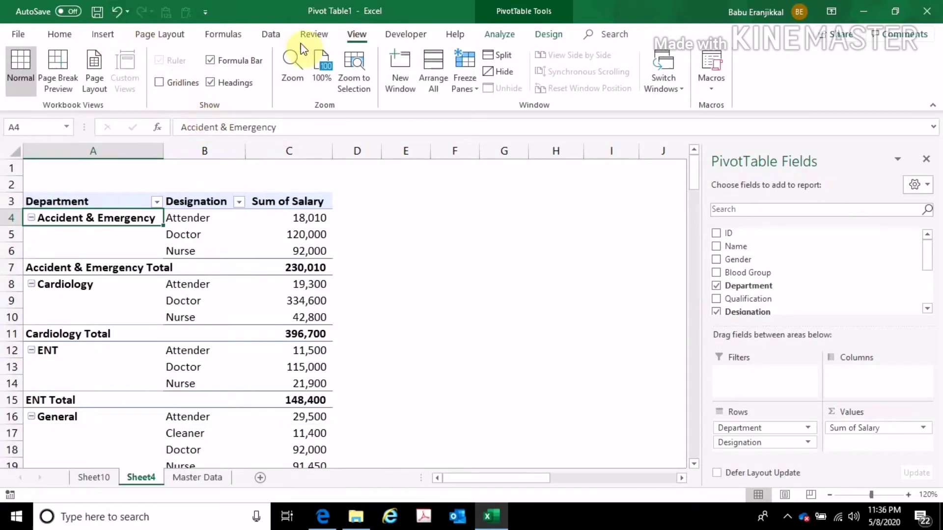
# - Review the Report Layout choices again without changes and select cell A6 in the pivot
pyautogui.click(500, 35)
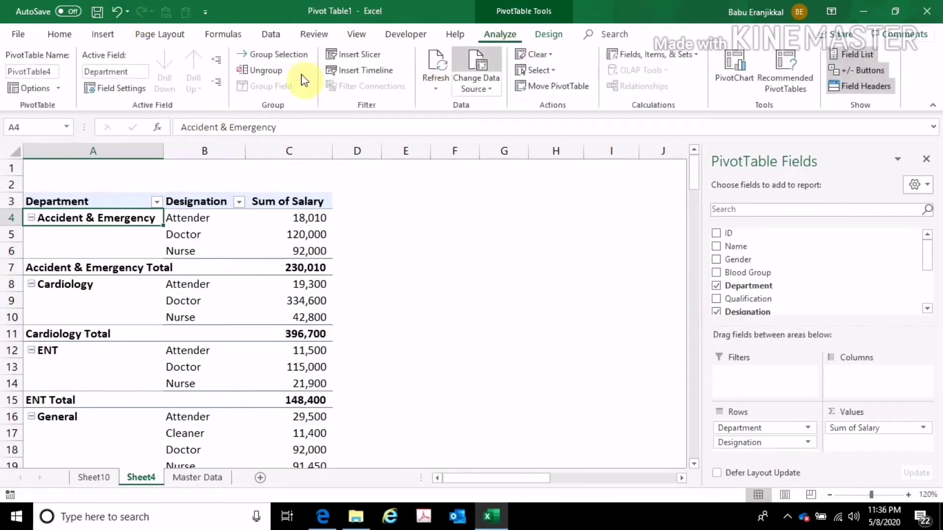
pyautogui.click(547, 34)
pyautogui.click(95, 88)
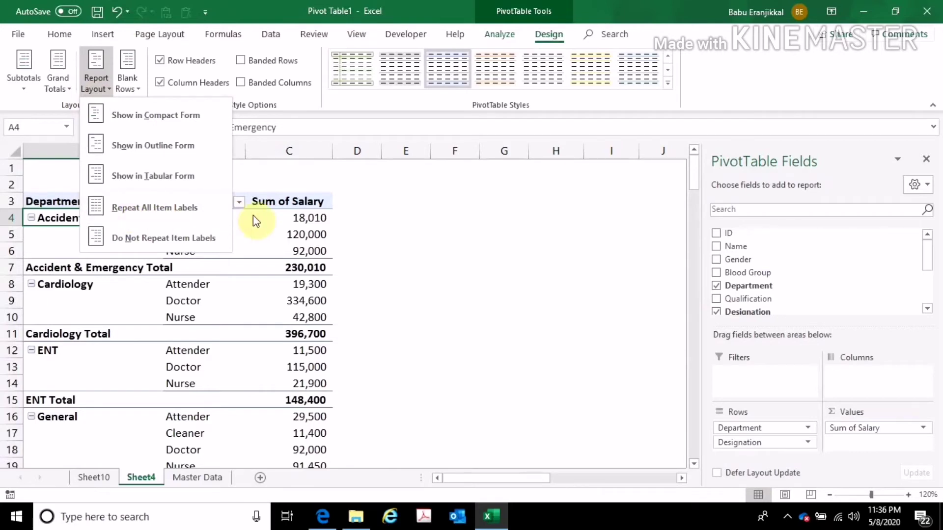
pyautogui.click(282, 217)
pyautogui.moveTo(154, 227); pyautogui.dragTo(112, 222)
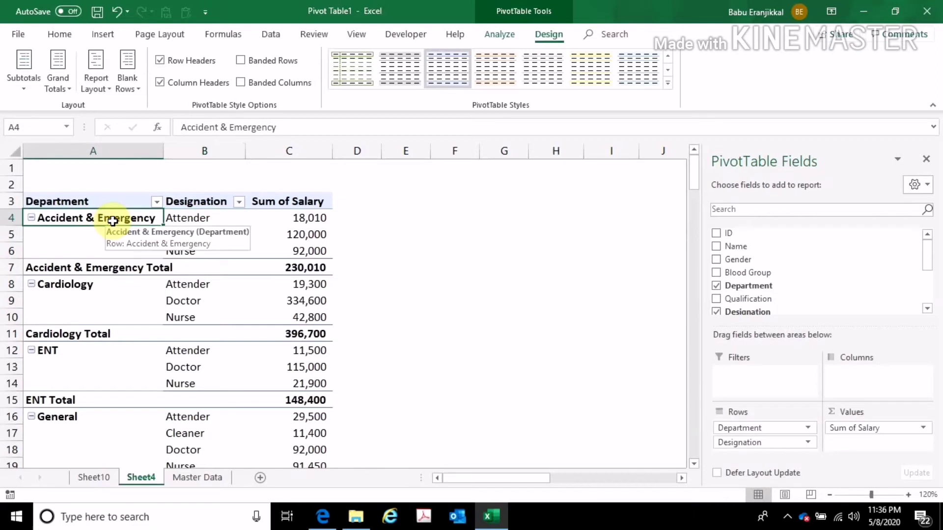
pyautogui.click(86, 249)
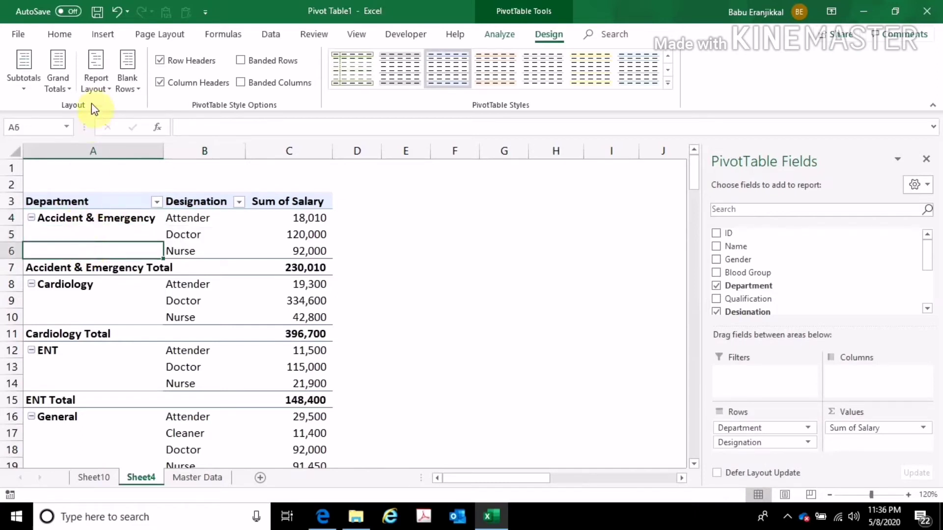
pyautogui.click(99, 87)
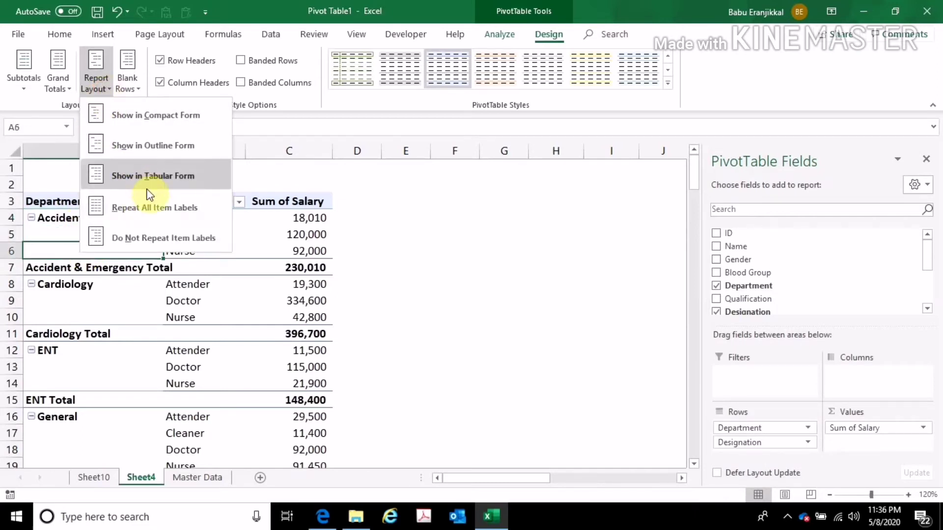
pyautogui.click(151, 208)
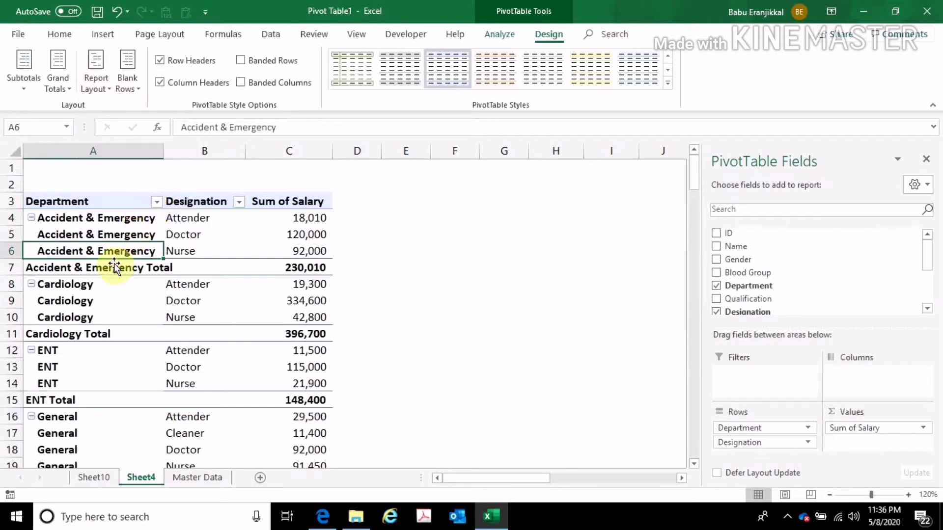
pyautogui.click(72, 223)
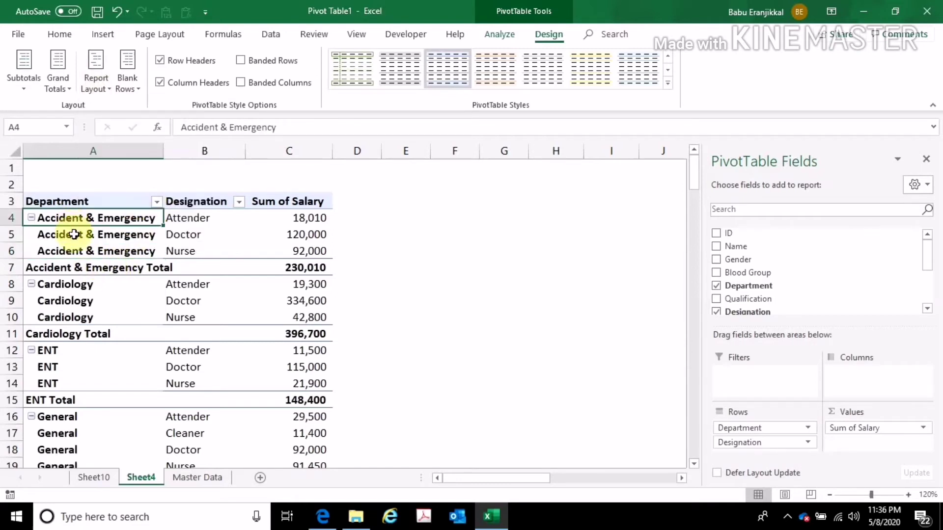
pyautogui.click(76, 284)
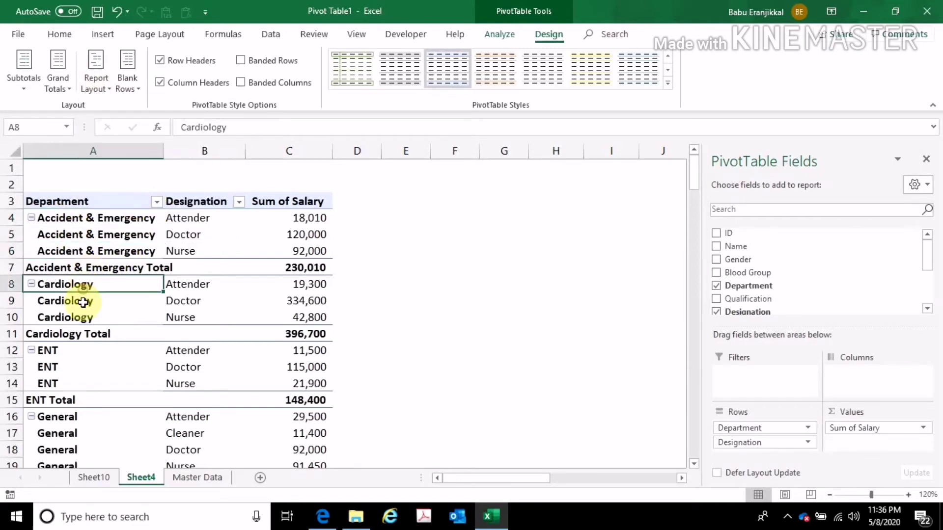
pyautogui.click(94, 88)
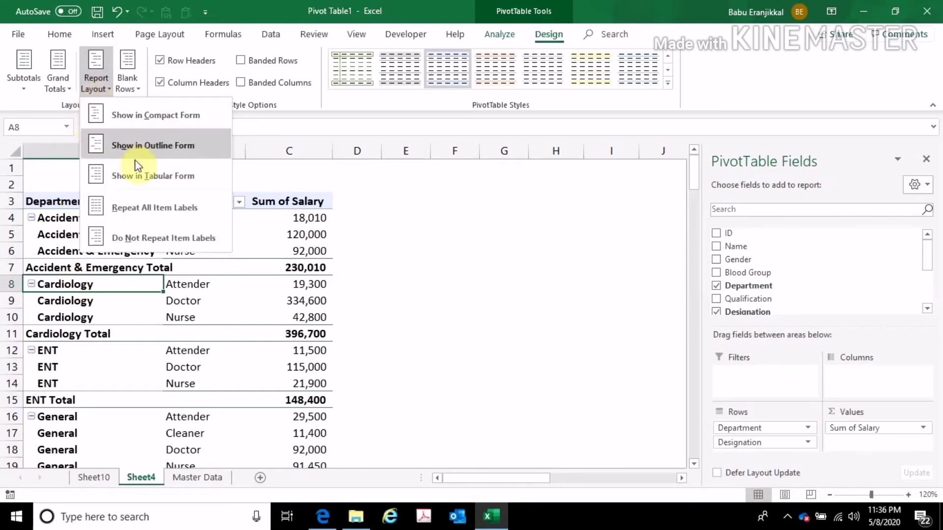
pyautogui.click(154, 235)
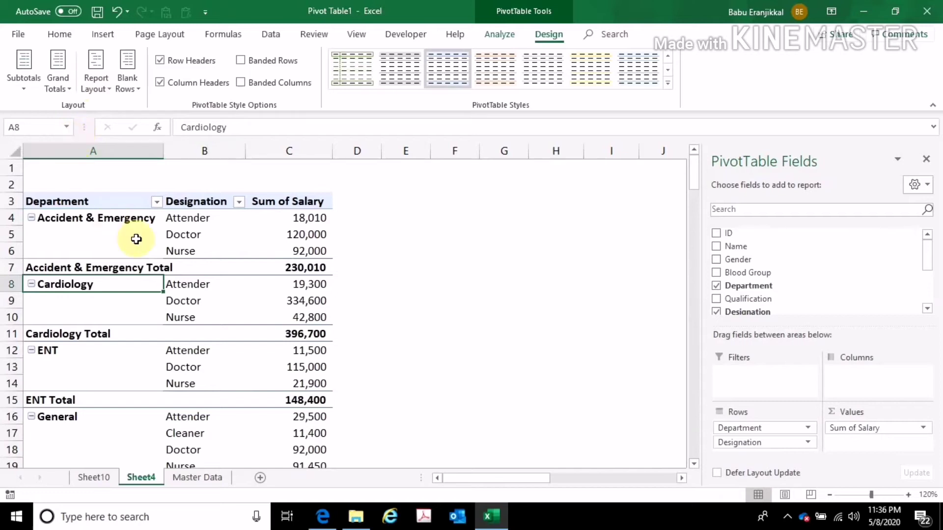
# - Compare the Cardiology Total of 396,700 with the Accident & Emergency Total
pyautogui.click(279, 332)
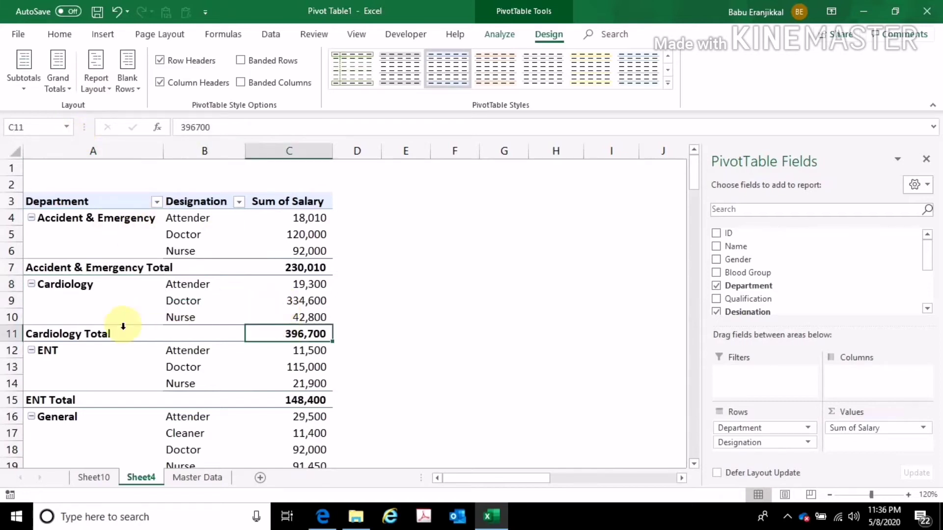
pyautogui.click(10, 333)
pyautogui.click(274, 332)
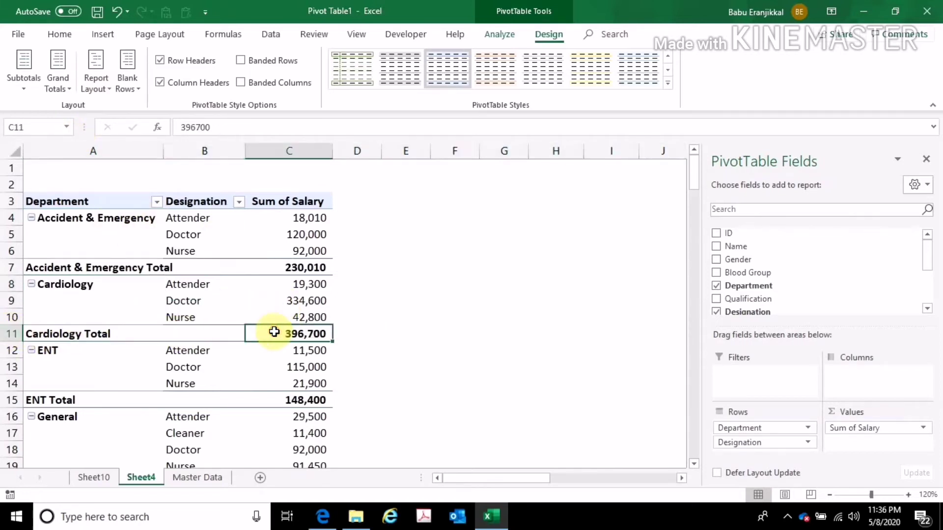
pyautogui.click(294, 268)
pyautogui.click(300, 331)
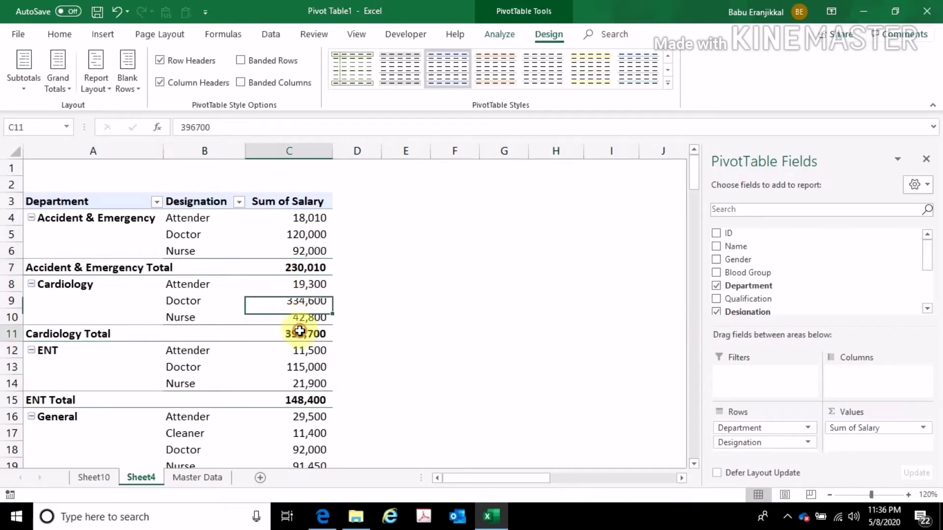
pyautogui.click(302, 267)
pyautogui.click(303, 330)
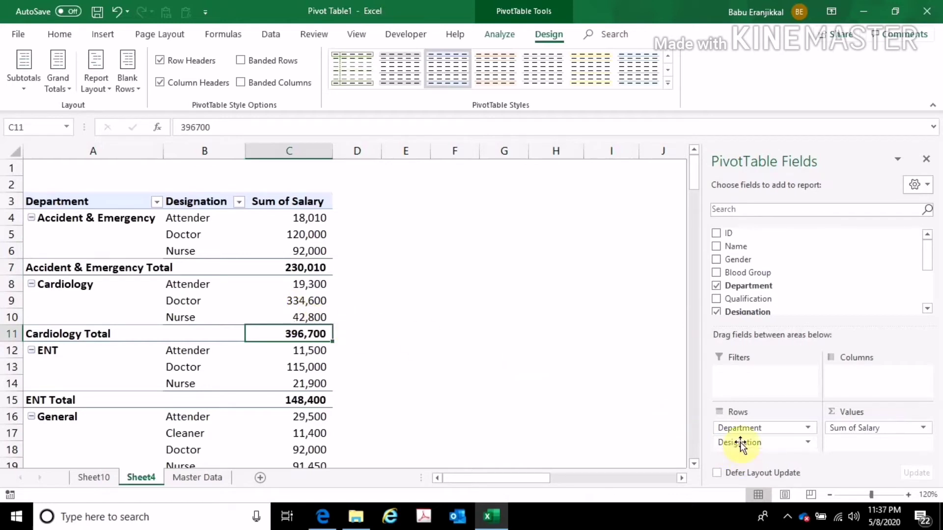
# - Set the Department field's subtotals to Custom with Sum and Average
pyautogui.click(740, 428)
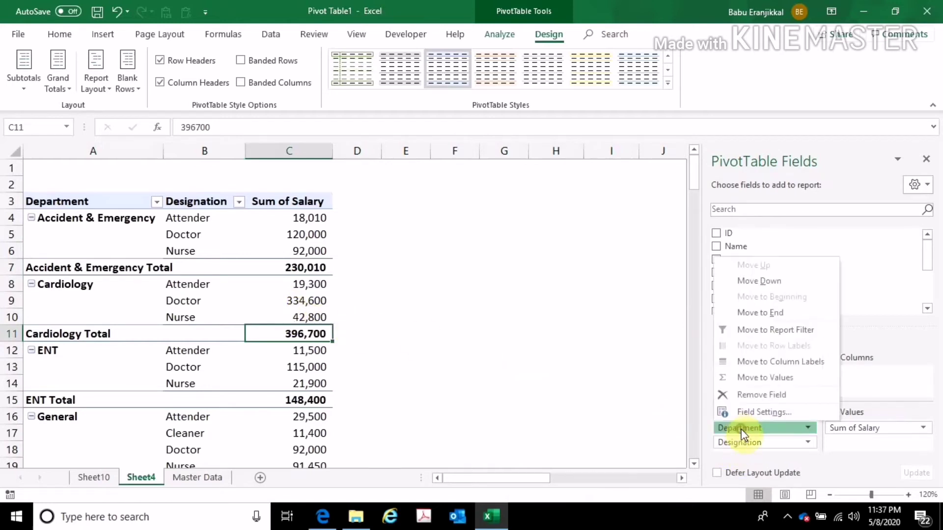
pyautogui.click(743, 411)
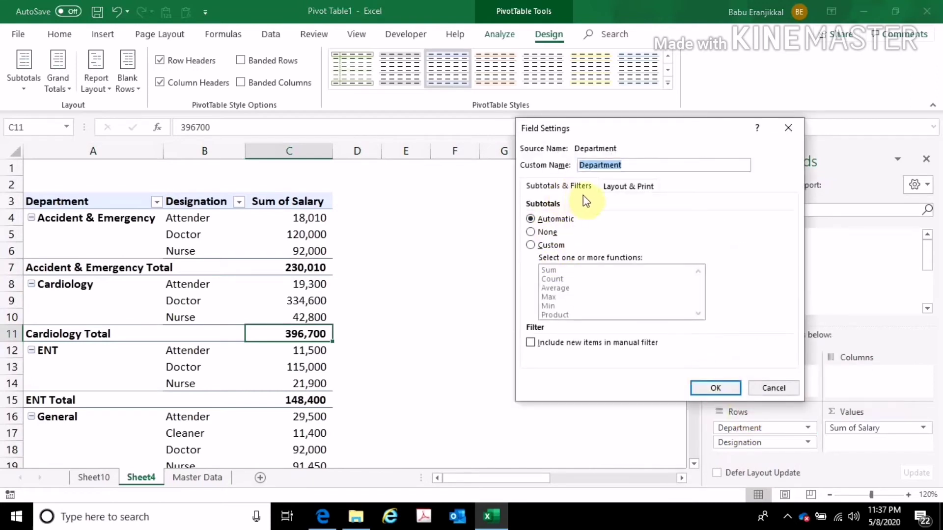
pyautogui.click(530, 231)
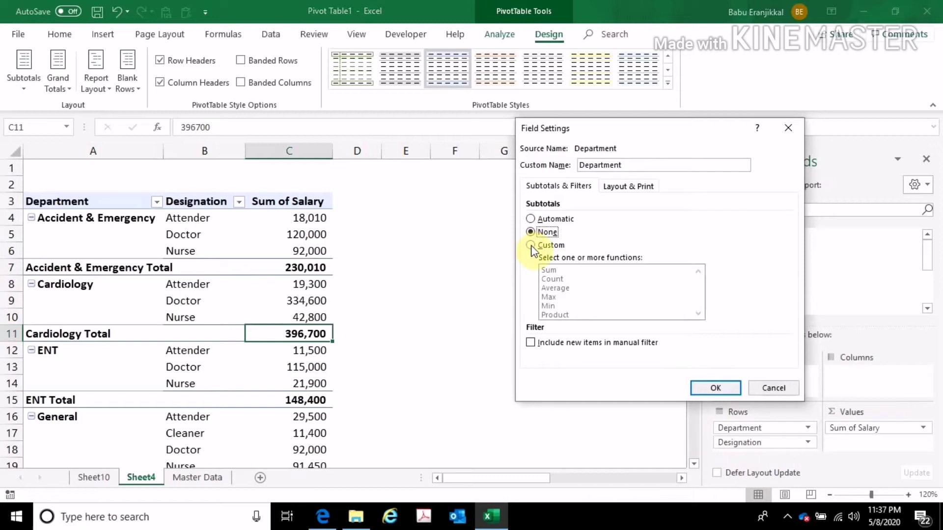
pyautogui.click(531, 245)
pyautogui.click(550, 270)
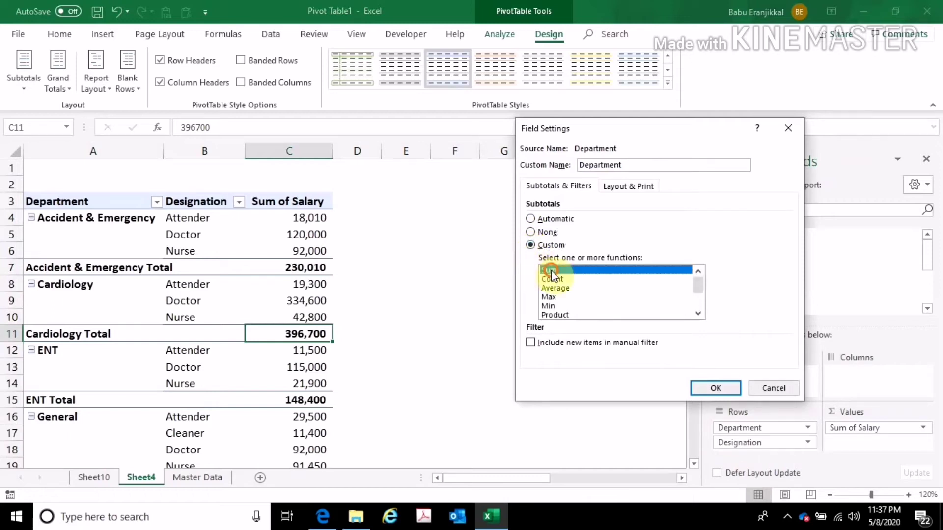
pyautogui.keyDown('ctrl'); pyautogui.click(568, 290); pyautogui.keyUp('ctrl')
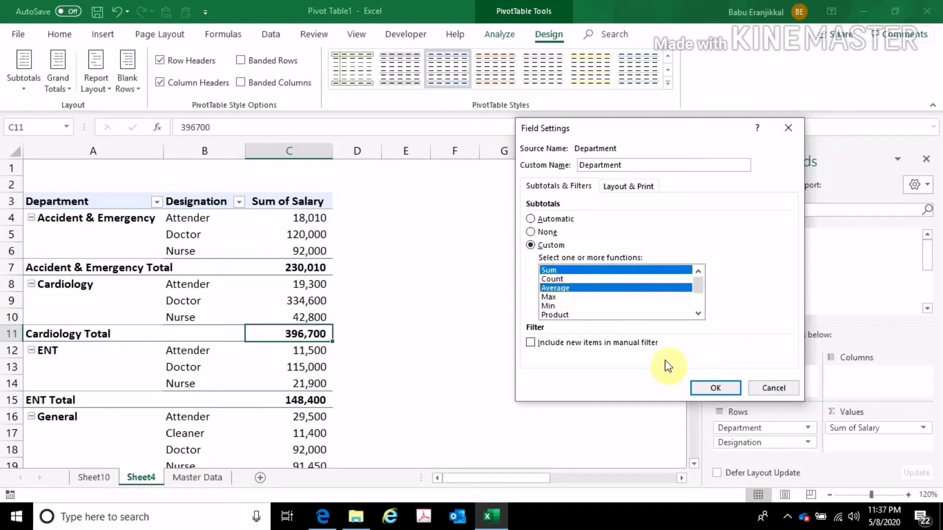
pyautogui.click(717, 387)
# - Check the new Cardiology Sum 396,700 and Average 66,117 rows
pyautogui.click(285, 351)
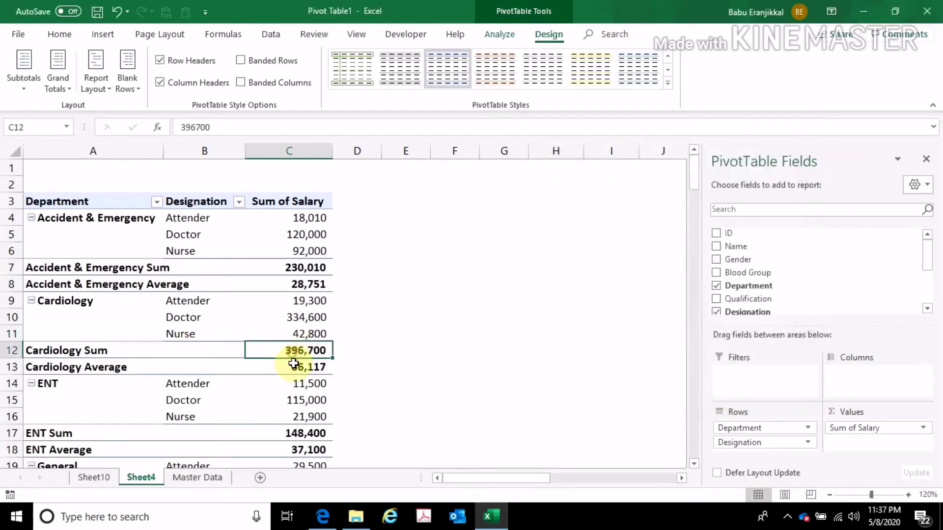
pyautogui.click(294, 366)
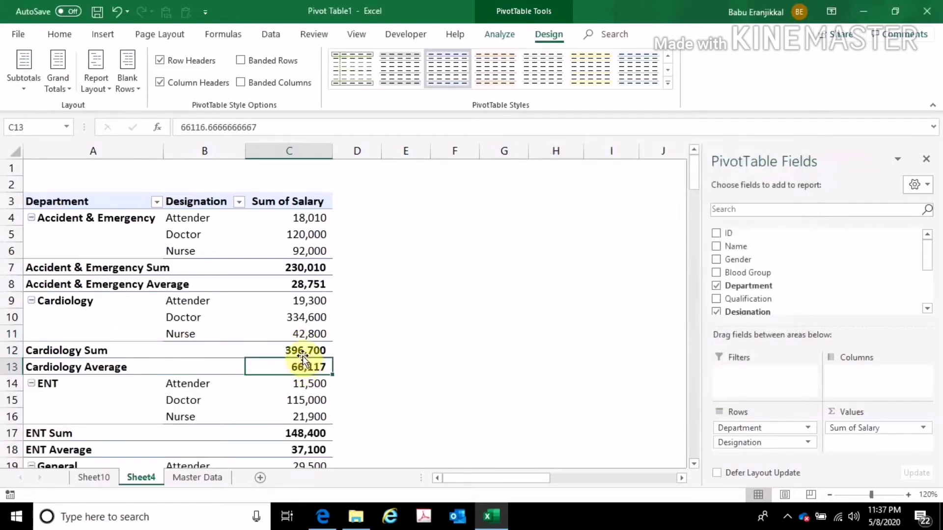
pyautogui.click(302, 352)
pyautogui.click(308, 365)
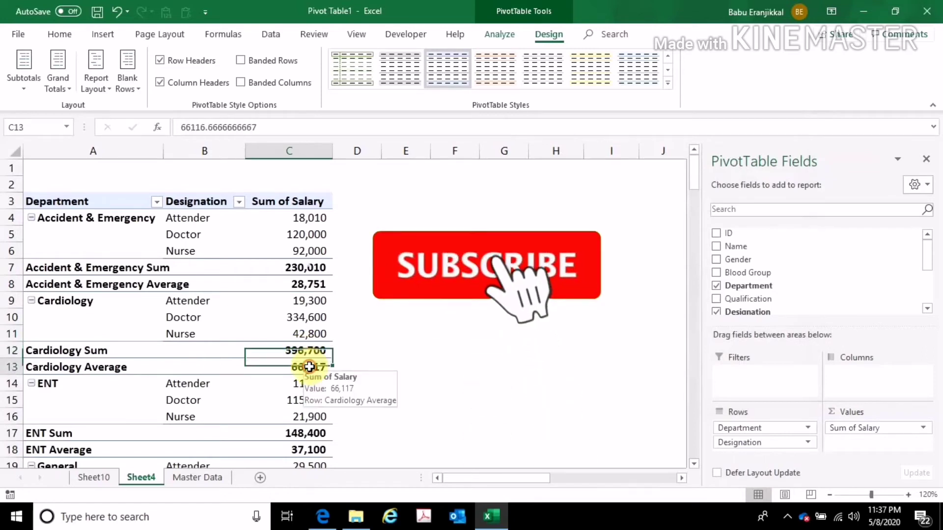
# - Give the Designation field custom Sum, Count and Max subtotals
pyautogui.click(808, 442)
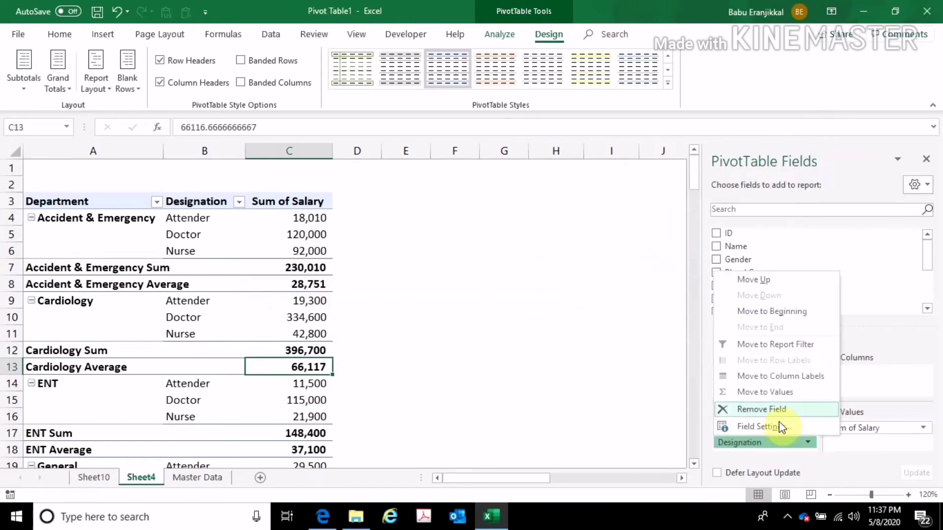
pyautogui.click(778, 425)
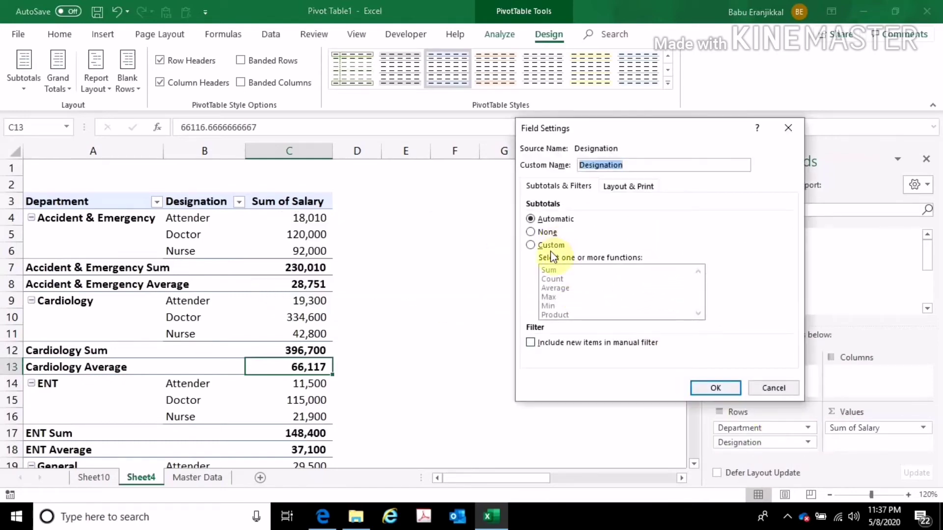
pyautogui.click(547, 270)
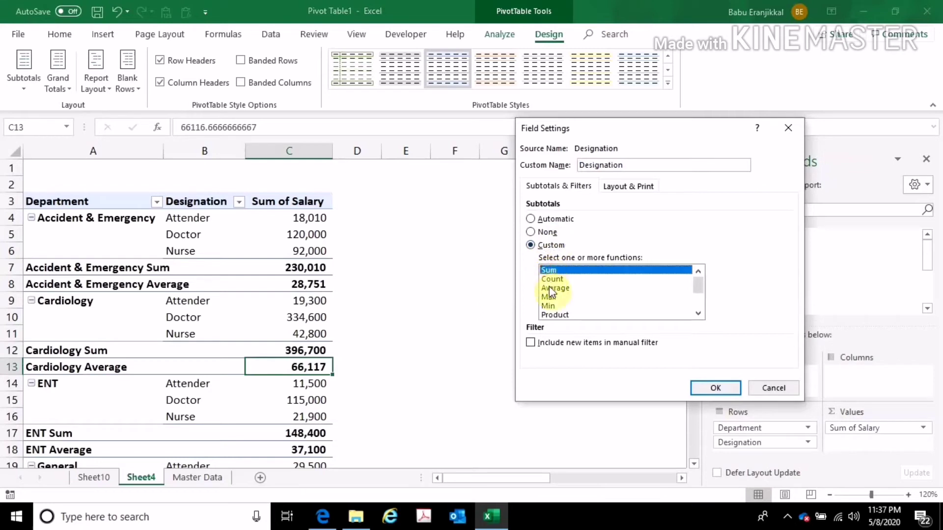
pyautogui.click(555, 281)
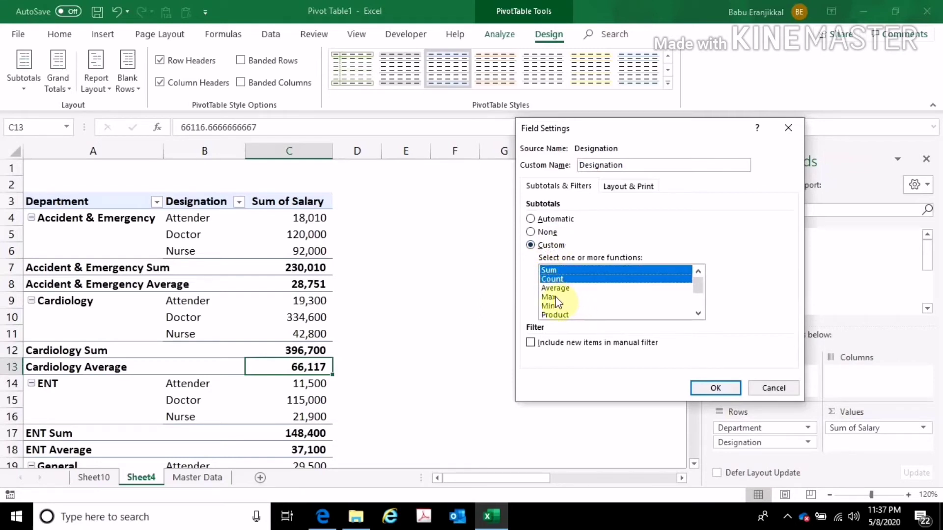
pyautogui.click(552, 299)
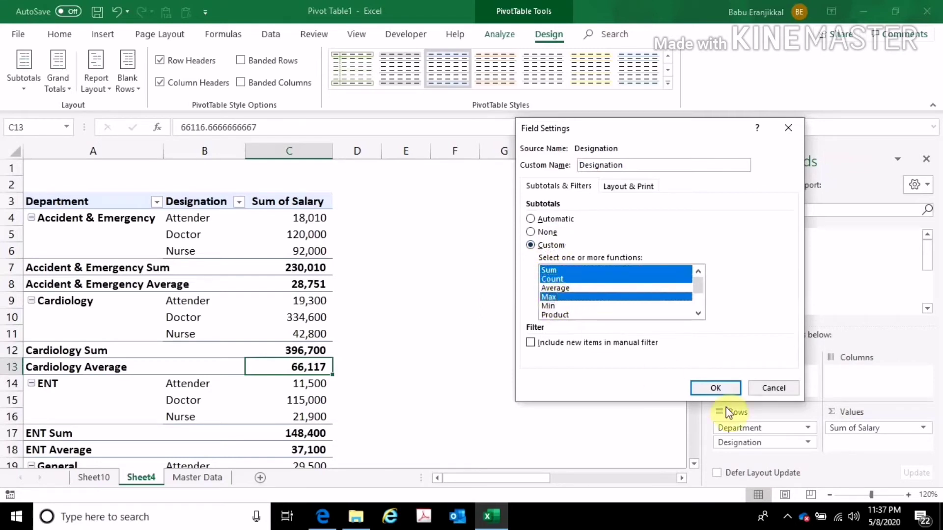
pyautogui.click(717, 388)
# - Review the new designation subtotals, such as Doctor Sum 986,100 and Nurse Count 15
pyautogui.scroll(-10, 450, 329)
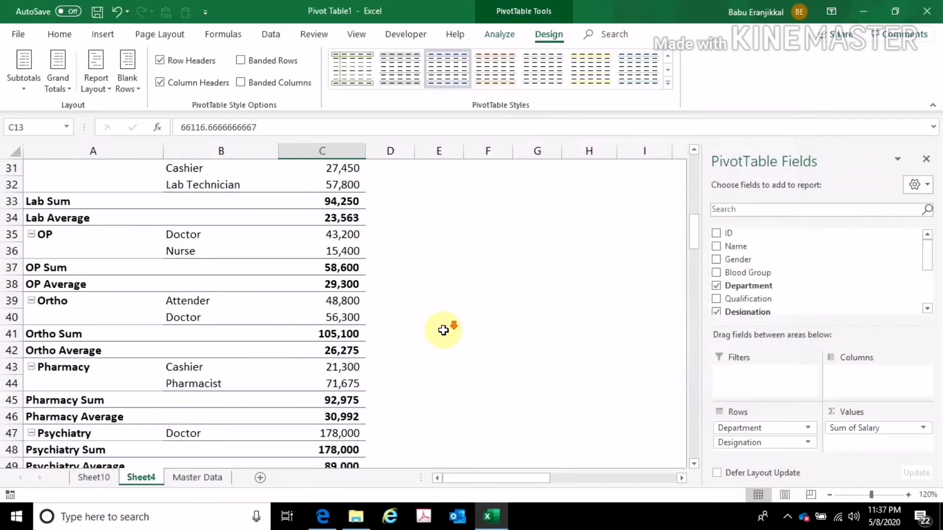
pyautogui.scroll(-11, 443, 330)
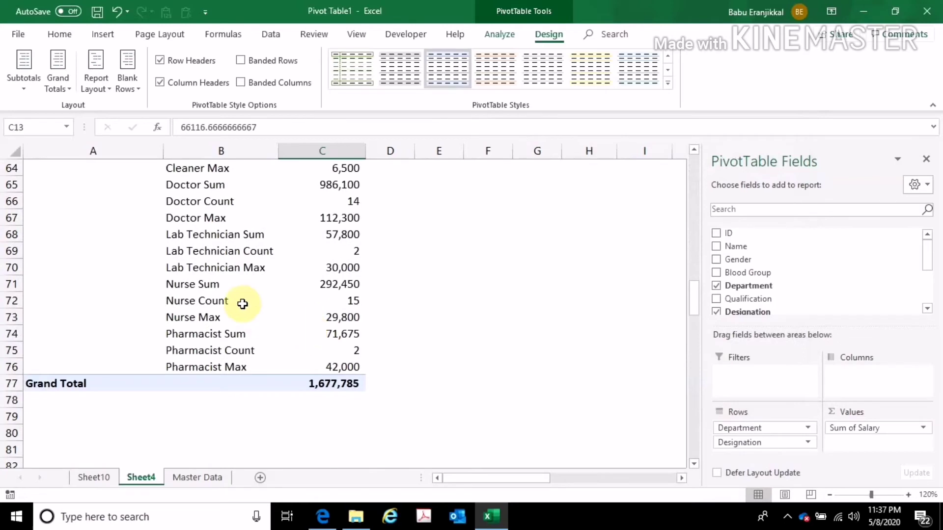
pyautogui.moveTo(329, 366); pyautogui.dragTo(322, 184)
pyautogui.scroll(3, 326, 211)
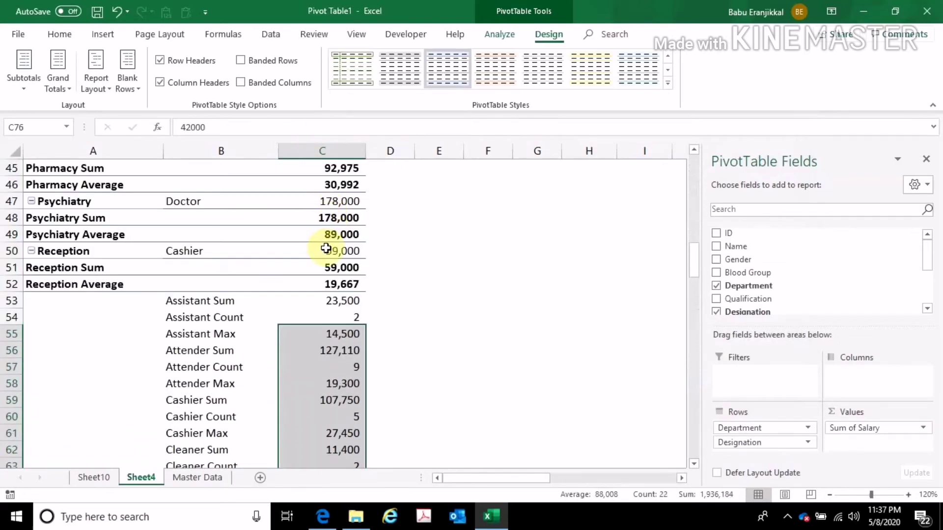
pyautogui.scroll(15, 326, 249)
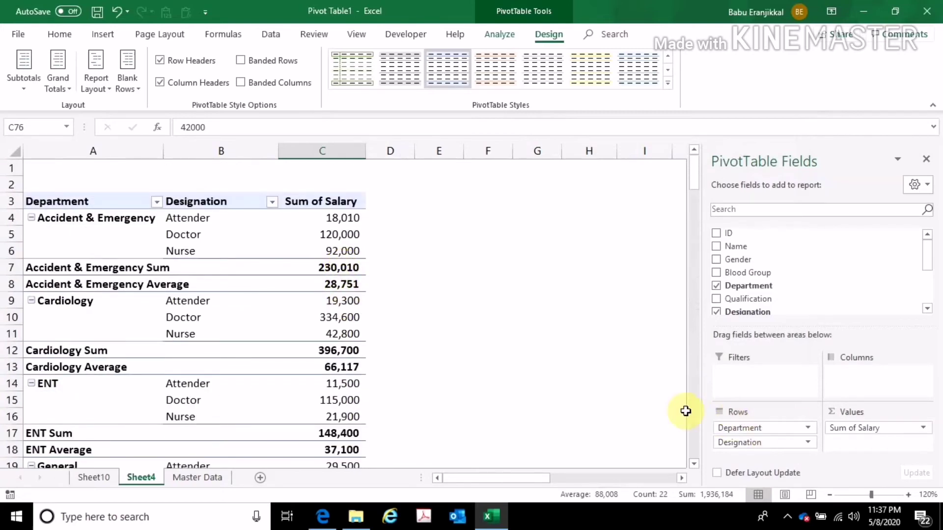
# - Return the Department field's subtotals to Automatic
pyautogui.click(793, 430)
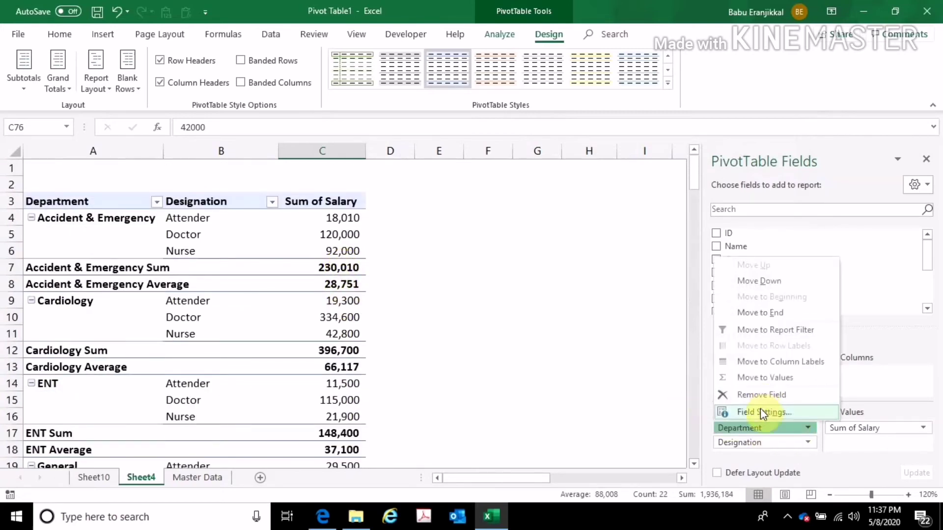
pyautogui.click(760, 411)
pyautogui.click(549, 219)
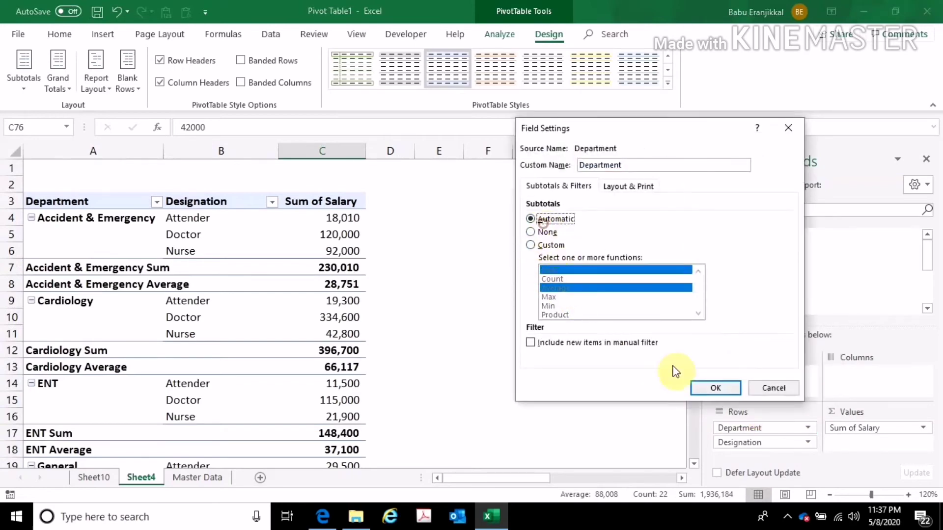
pyautogui.click(715, 387)
pyautogui.scroll(-5, 331, 349)
pyautogui.scroll(-10, 331, 349)
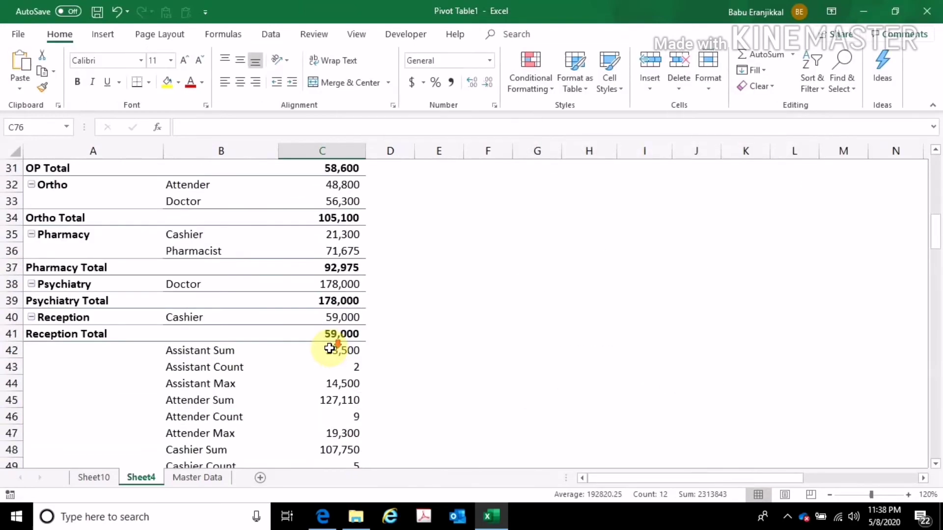
# - Return the Designation field's subtotals to Automatic as well
pyautogui.click(328, 338)
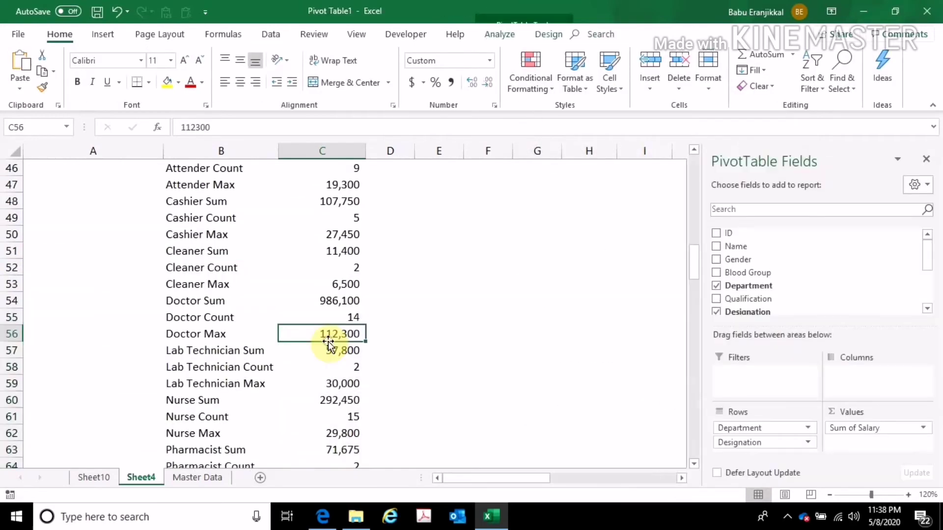
pyautogui.click(740, 440)
pyautogui.click(744, 427)
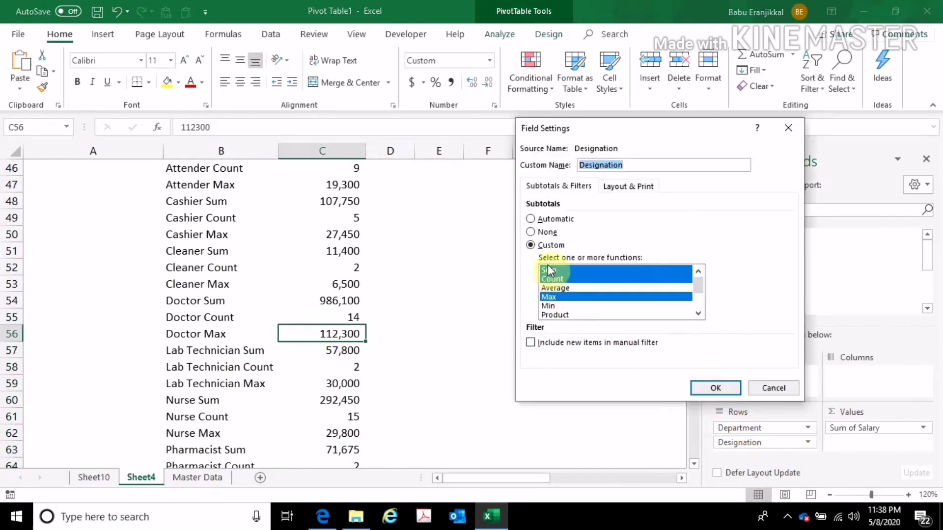
pyautogui.click(546, 219)
pyautogui.click(707, 388)
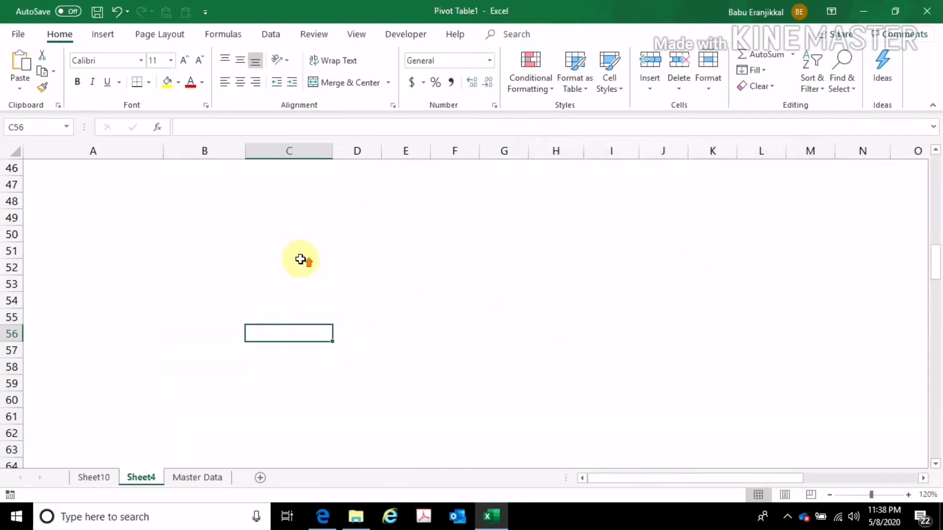
pyautogui.scroll(13, 300, 259)
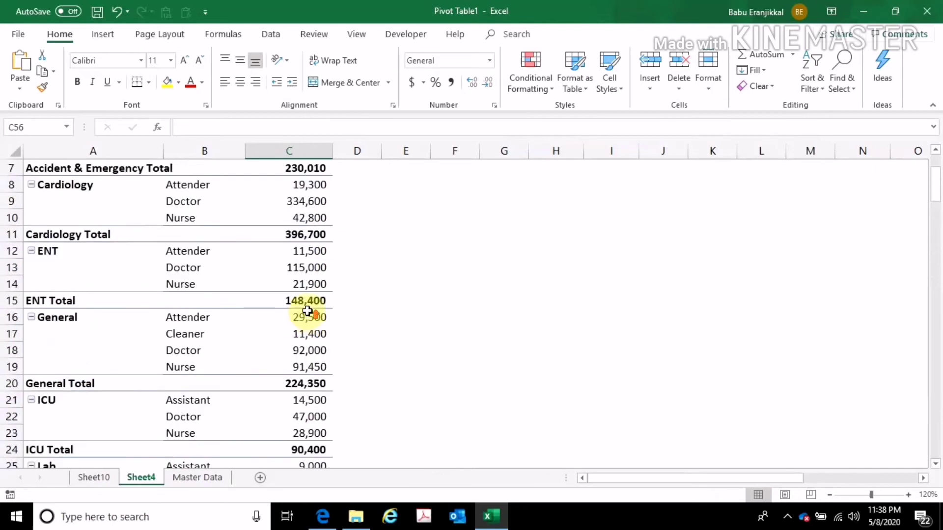
pyautogui.scroll(2, 307, 311)
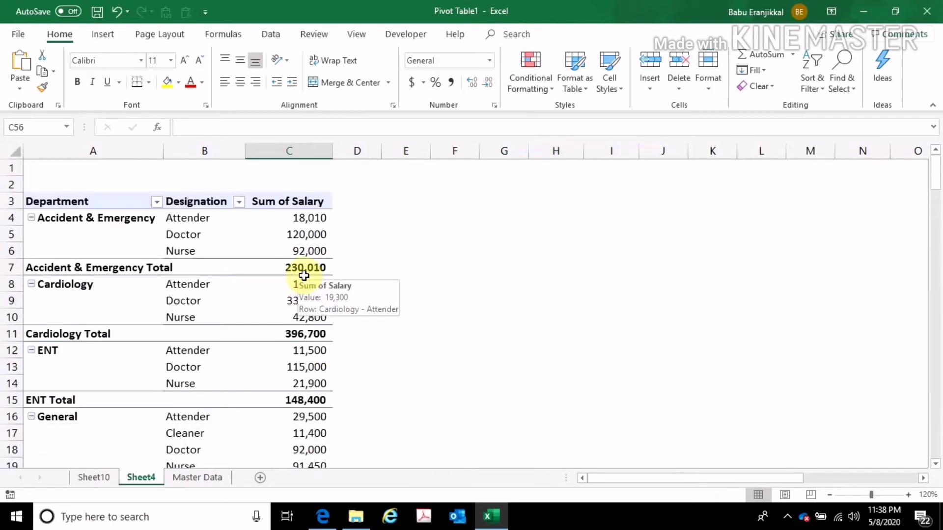
# - Summarize the salary values by Average, e.g. Accident & Emergency Doctor 60,000
pyautogui.click(291, 239)
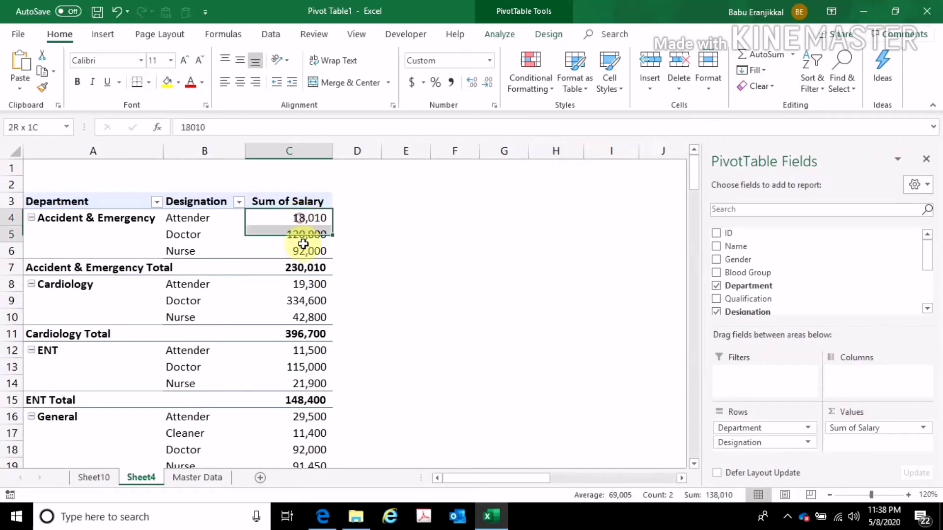
pyautogui.click(295, 268)
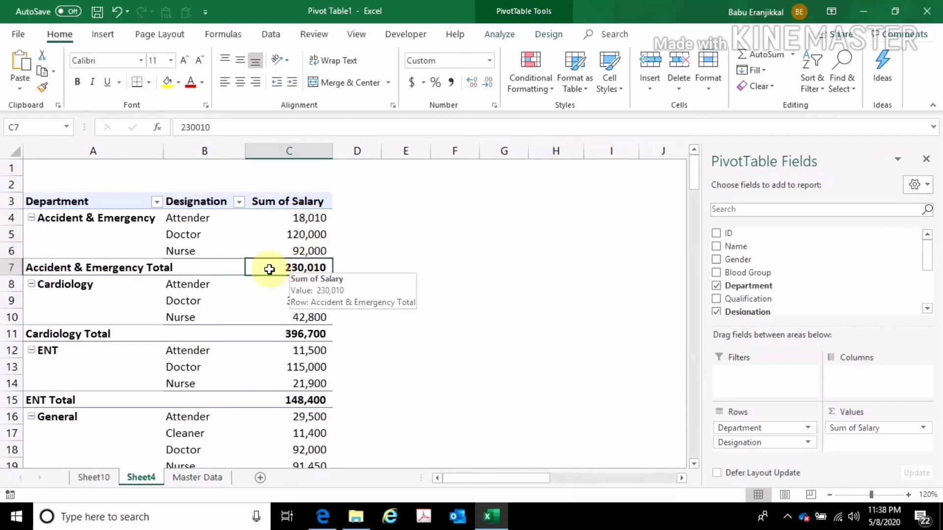
pyautogui.moveTo(305, 219); pyautogui.dragTo(306, 250)
pyautogui.click(308, 237)
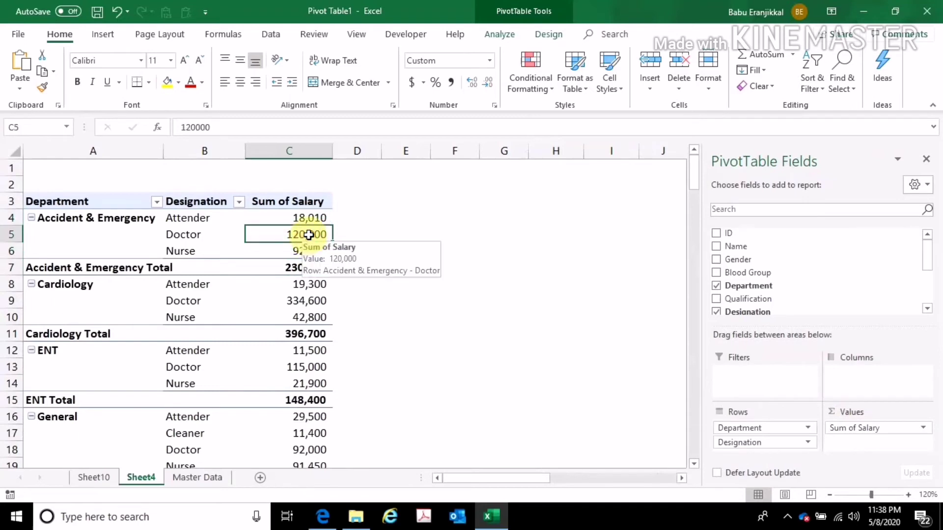
pyautogui.rightClick(308, 235)
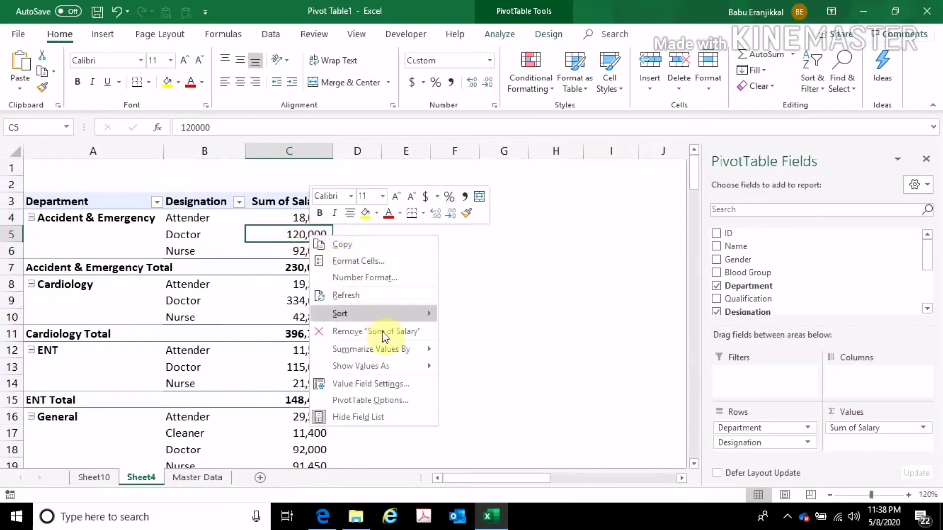
pyautogui.moveTo(393, 349)
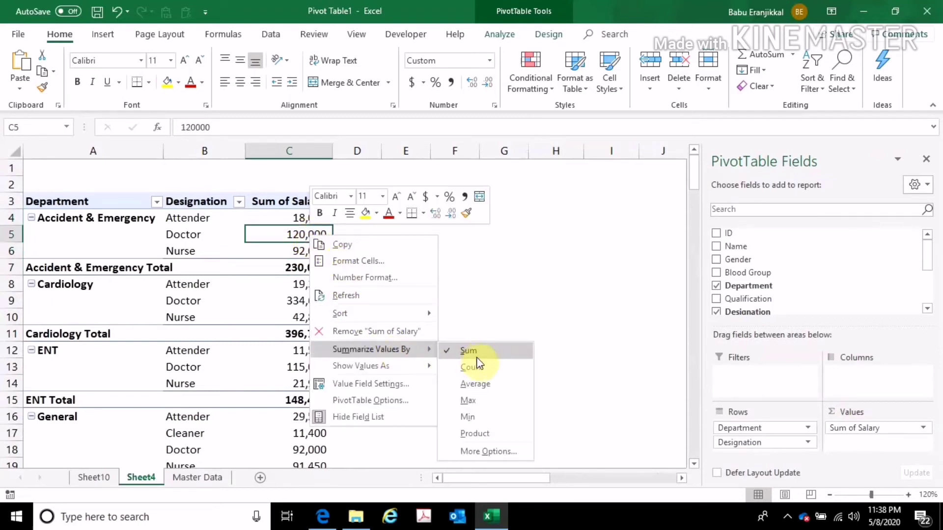
pyautogui.click(479, 384)
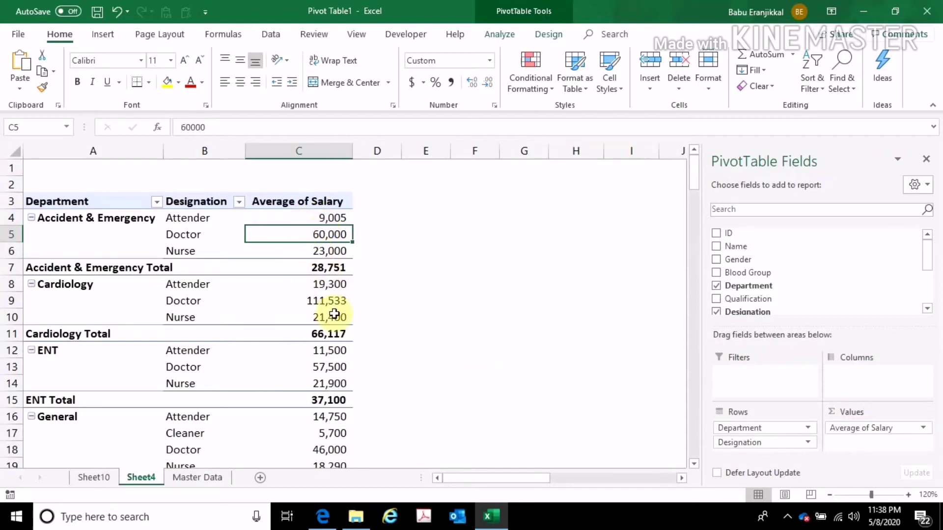
# - Summarize the salary values by Count
pyautogui.rightClick(316, 234)
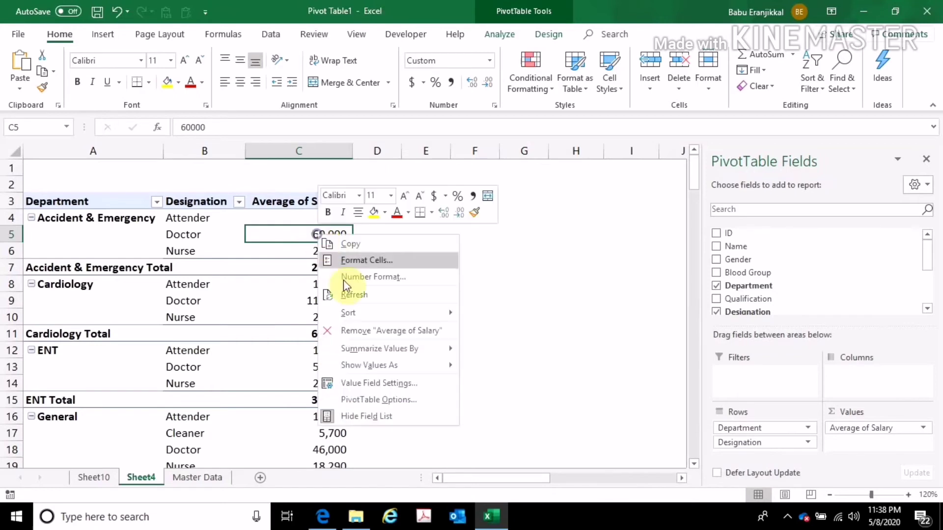
pyautogui.moveTo(389, 350)
pyautogui.click(487, 367)
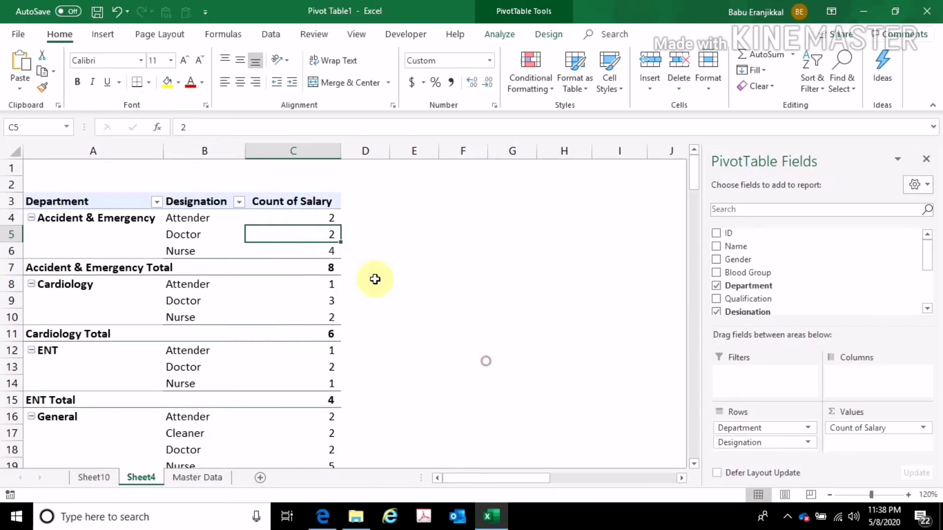
# - Look through the More Options value field settings and cancel without changes
pyautogui.rightClick(328, 217)
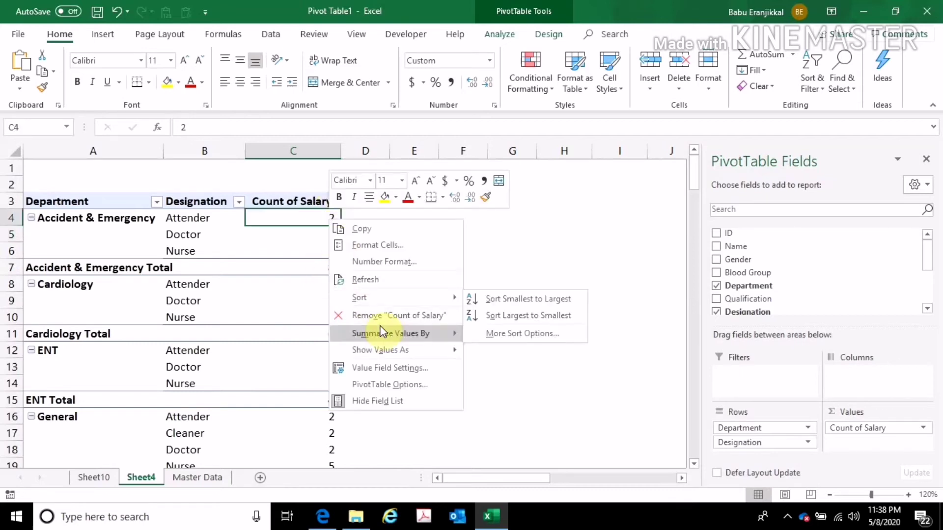
pyautogui.moveTo(406, 332)
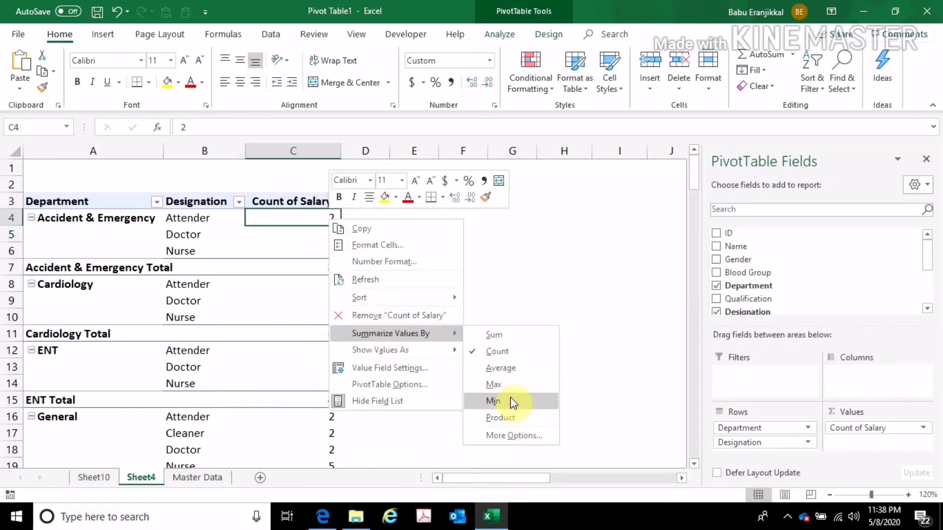
pyautogui.click(513, 435)
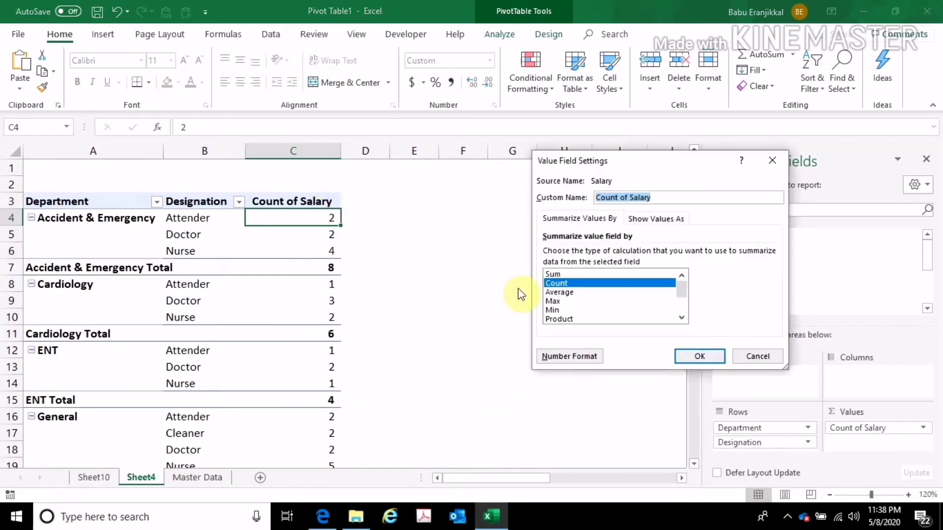
pyautogui.scroll(-2, 643, 307)
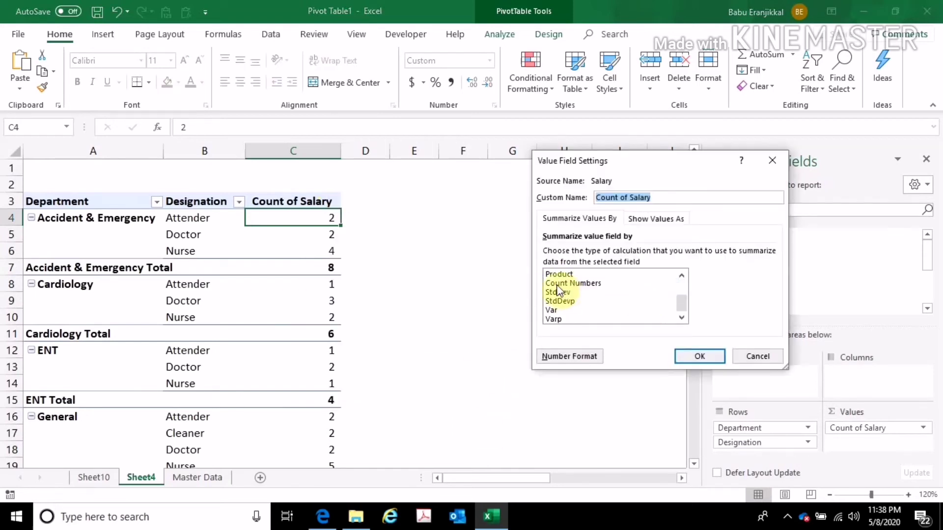
pyautogui.click(757, 357)
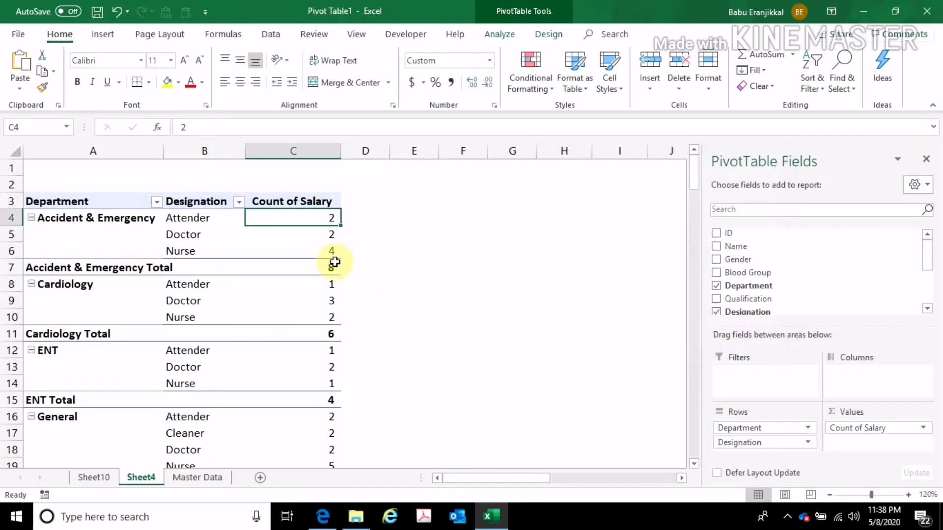
# - Switch the pivot values back to Sum of Salary
pyautogui.rightClick(325, 219)
pyautogui.moveTo(411, 333)
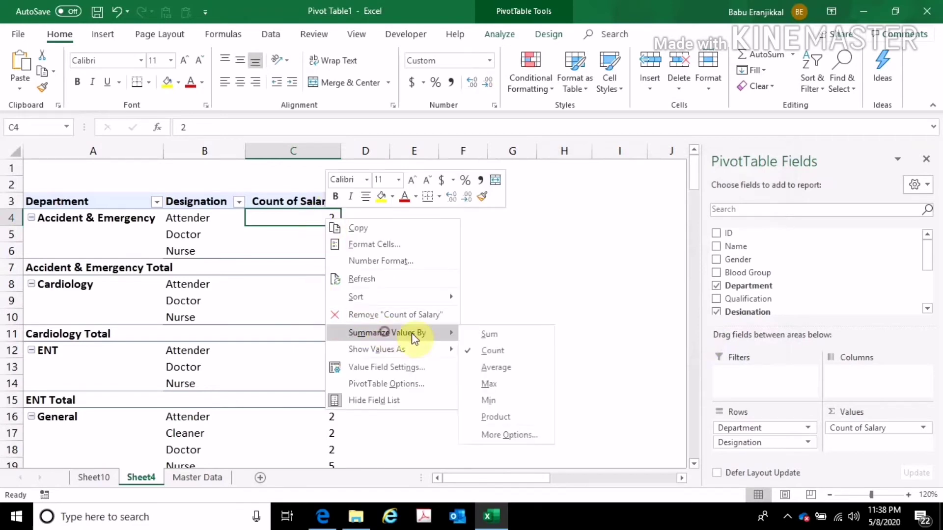
pyautogui.click(491, 334)
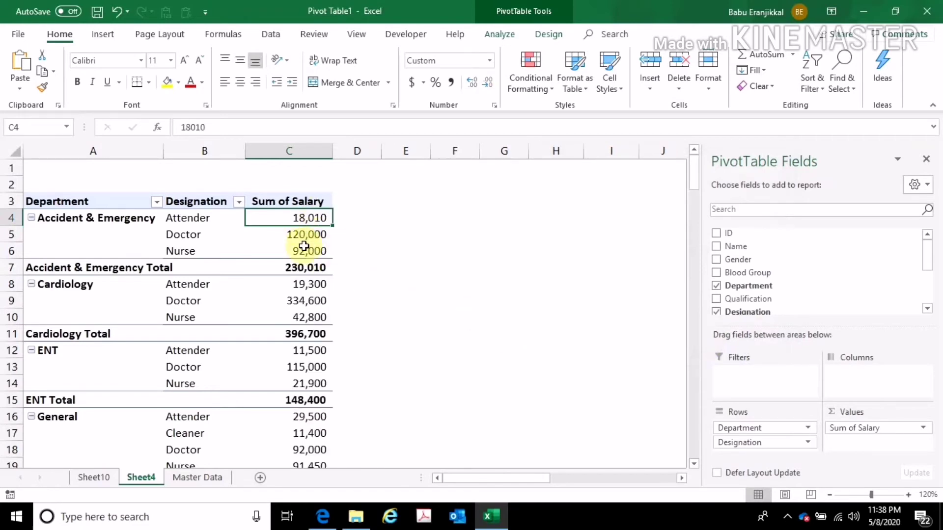
pyautogui.rightClick(303, 217)
pyautogui.moveTo(374, 348)
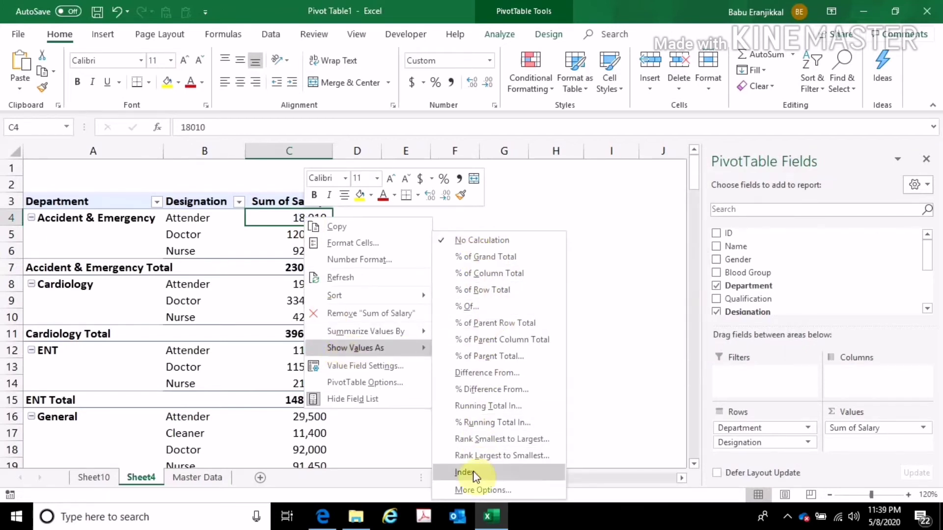
# - Display the salary sums as % of Grand Total and confirm the Grand Total reads 100.00%
pyautogui.press('Escape')
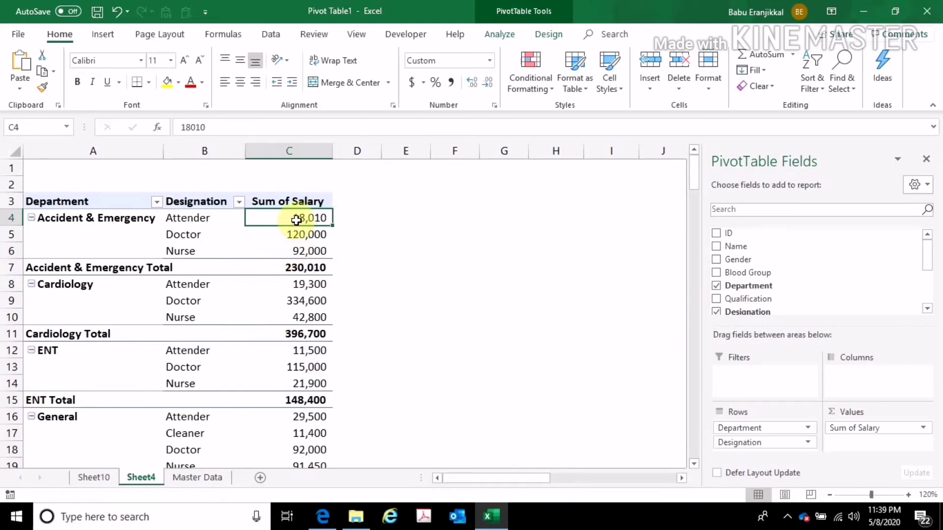
pyautogui.click(294, 267)
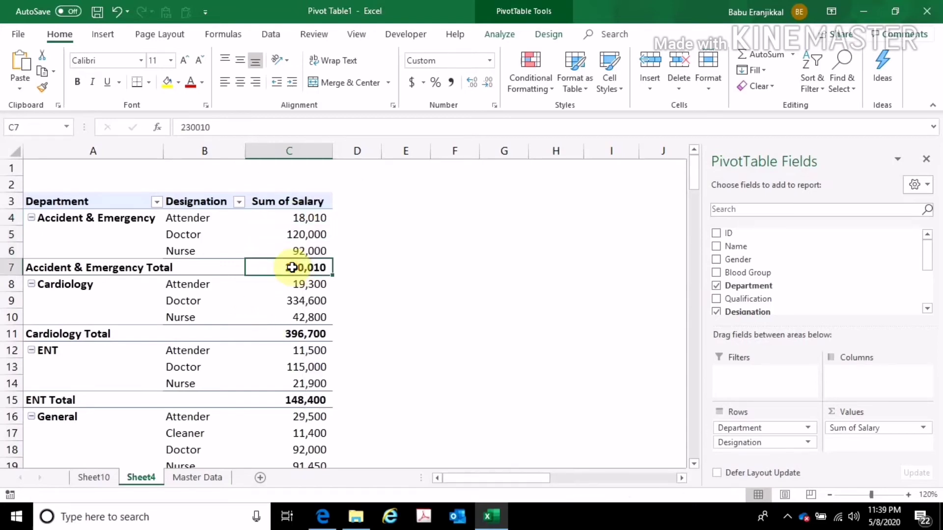
pyautogui.click(292, 220)
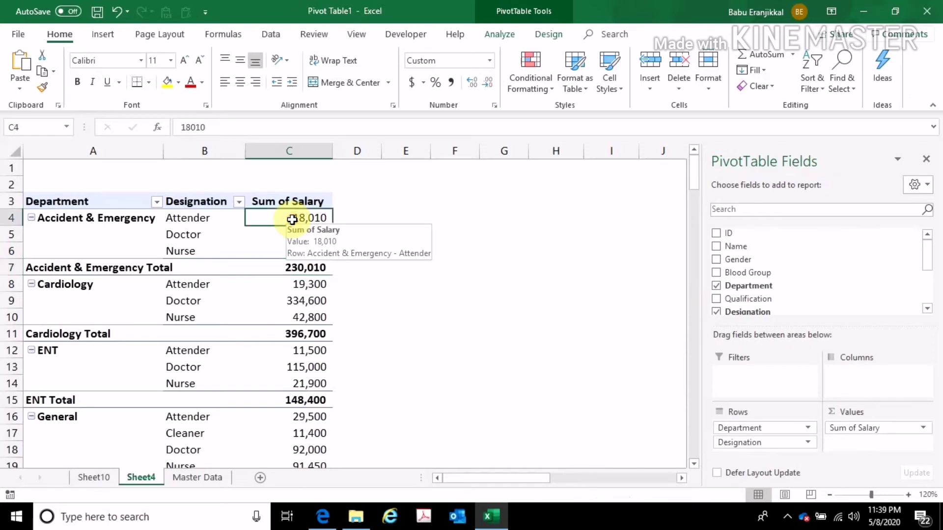
pyautogui.rightClick(292, 220)
pyautogui.click(352, 350)
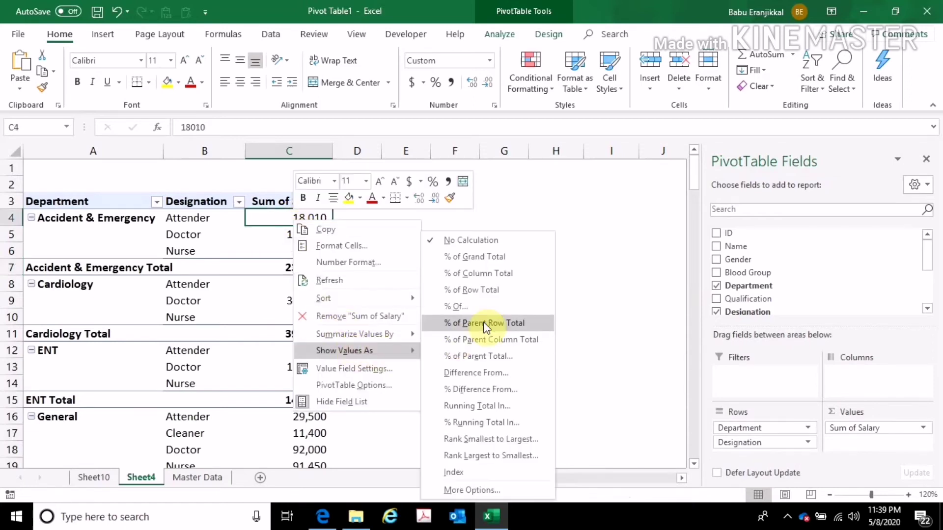
pyautogui.click(506, 255)
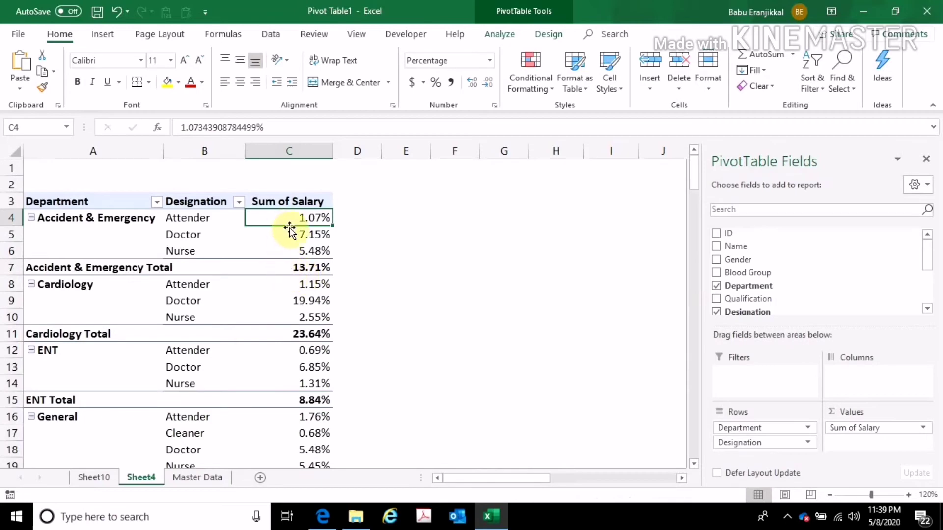
pyautogui.scroll(-8, 288, 355)
pyautogui.scroll(-3, 288, 355)
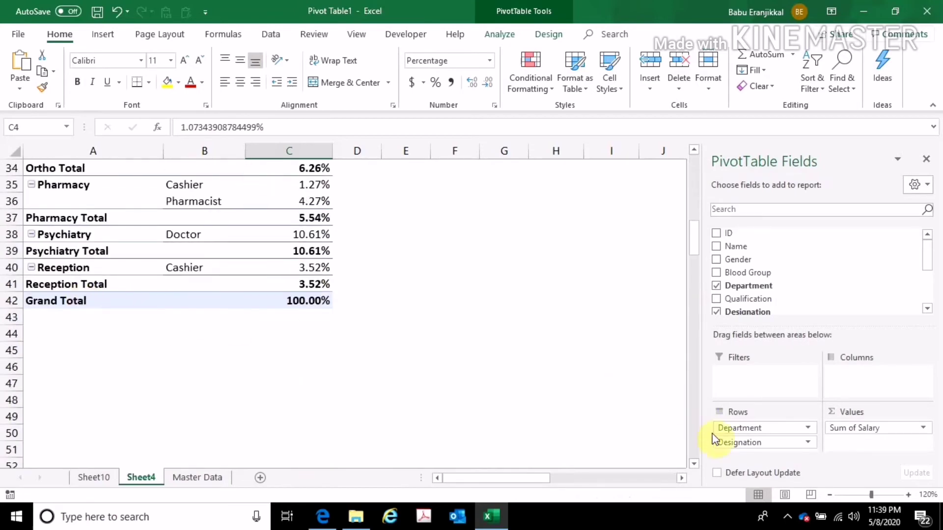
# - Remove Designation from the pivot rows, leaving one percentage per department, e.g. Cardiology 23.64%
pyautogui.moveTo(722, 442); pyautogui.dragTo(378, 338)
pyautogui.scroll(11, 349, 301)
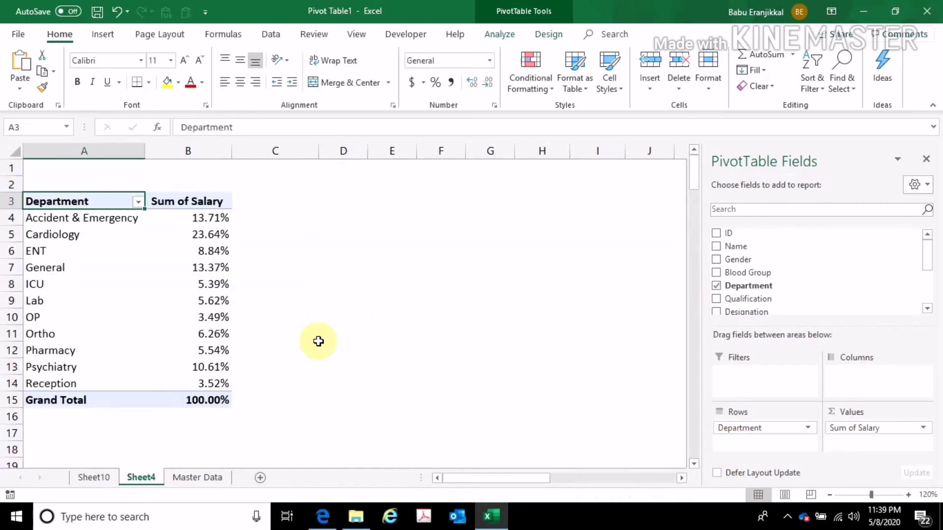
pyautogui.click(217, 400)
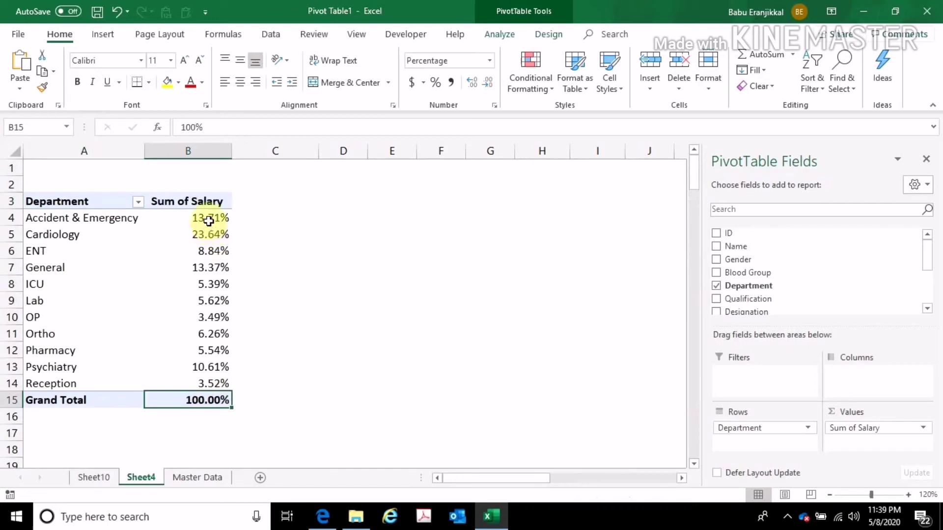
pyautogui.moveTo(210, 216); pyautogui.dragTo(210, 383)
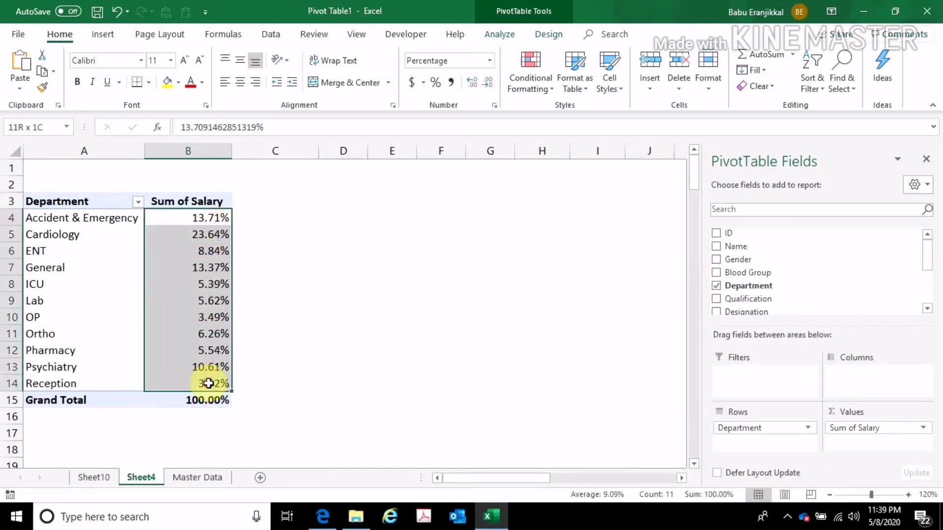
pyautogui.click(216, 252)
pyautogui.scroll(-4, 751, 290)
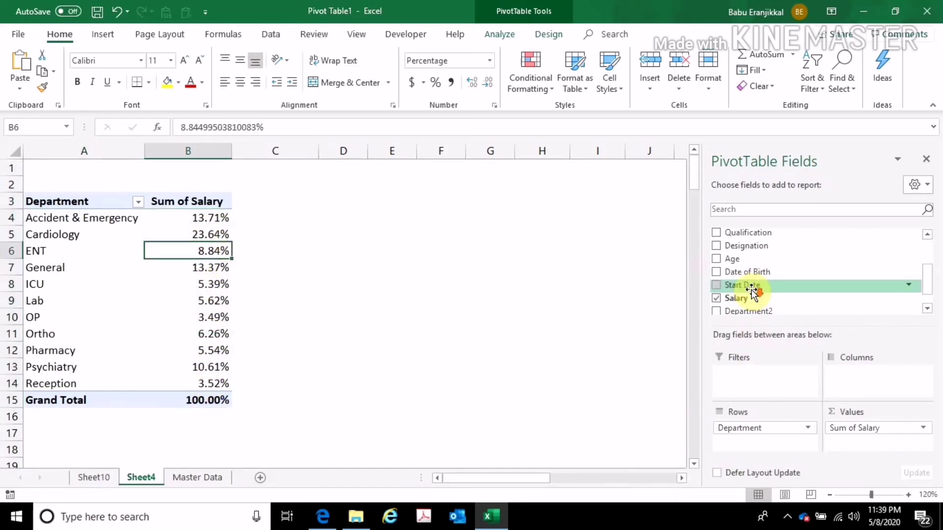
# - Add Salary to the values again as Sum of Salary2, placed before the percentage column
pyautogui.moveTo(736, 278); pyautogui.dragTo(836, 434)
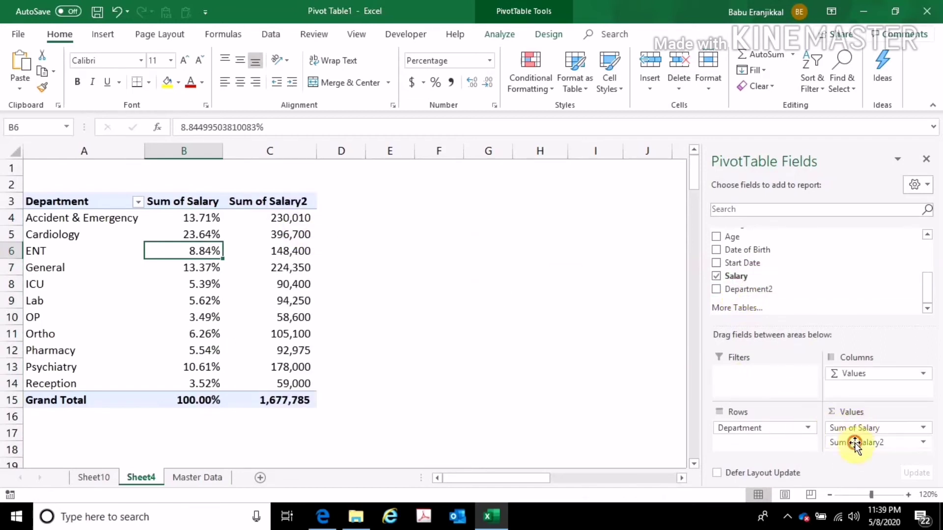
pyautogui.moveTo(855, 443); pyautogui.dragTo(856, 426)
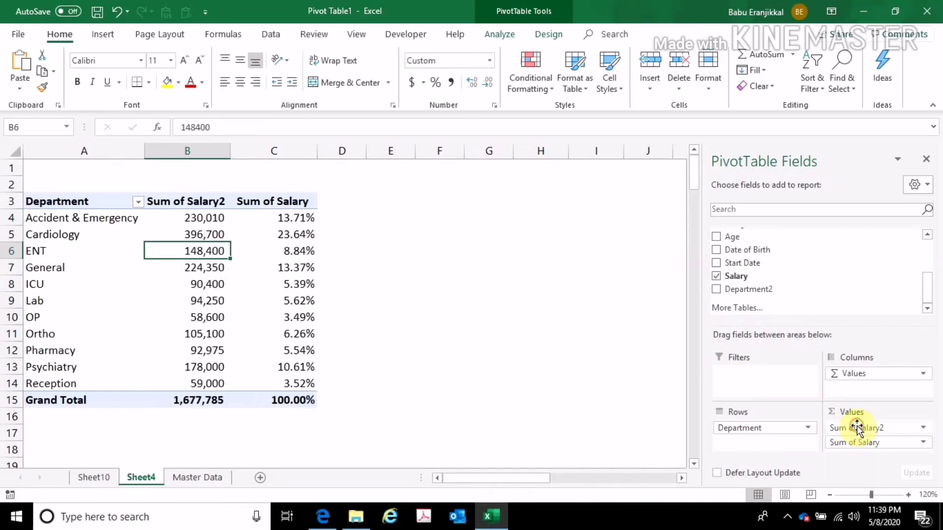
pyautogui.click(190, 221)
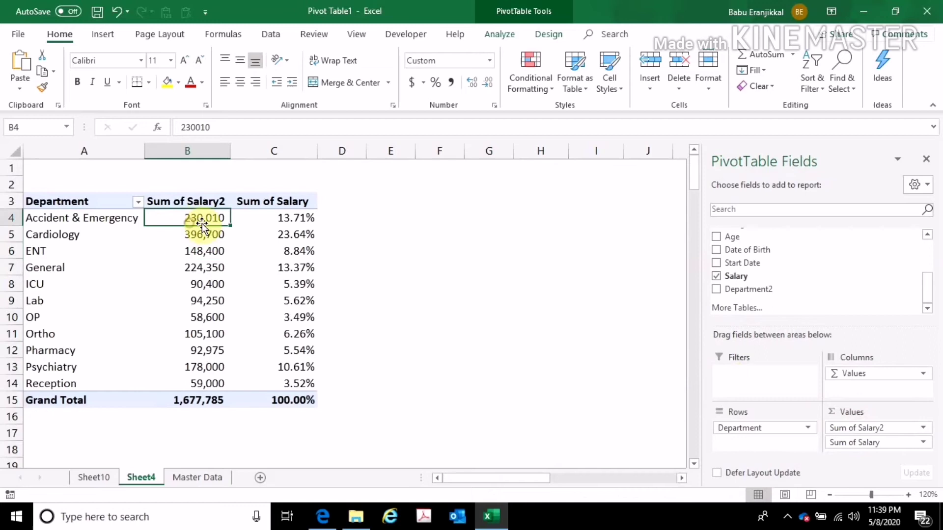
pyautogui.click(294, 217)
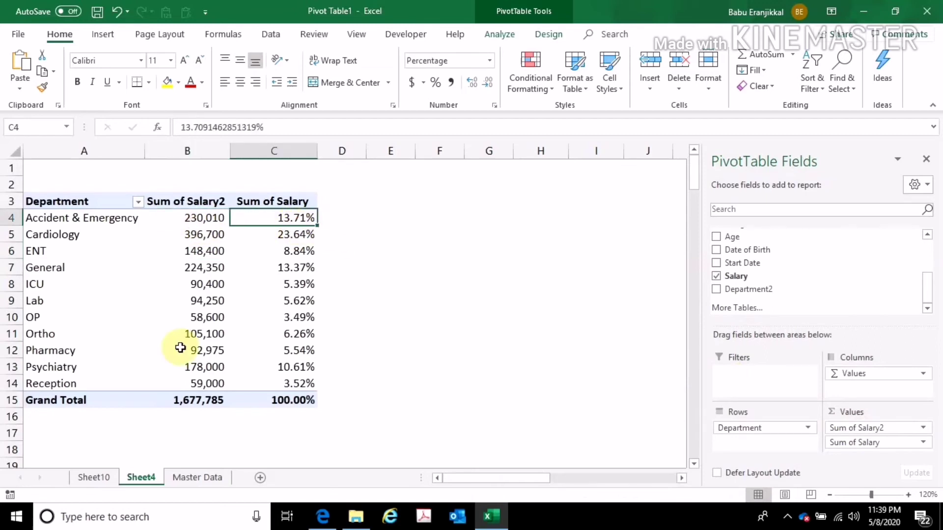
pyautogui.click(164, 401)
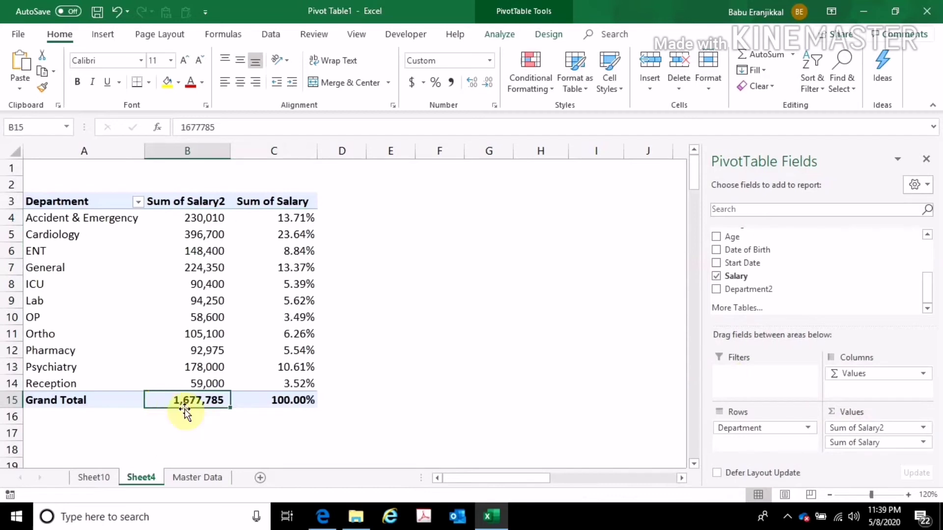
# - Compare the first department's salary total with its percentage and open the percentage column's options
pyautogui.click(204, 220)
pyautogui.click(304, 215)
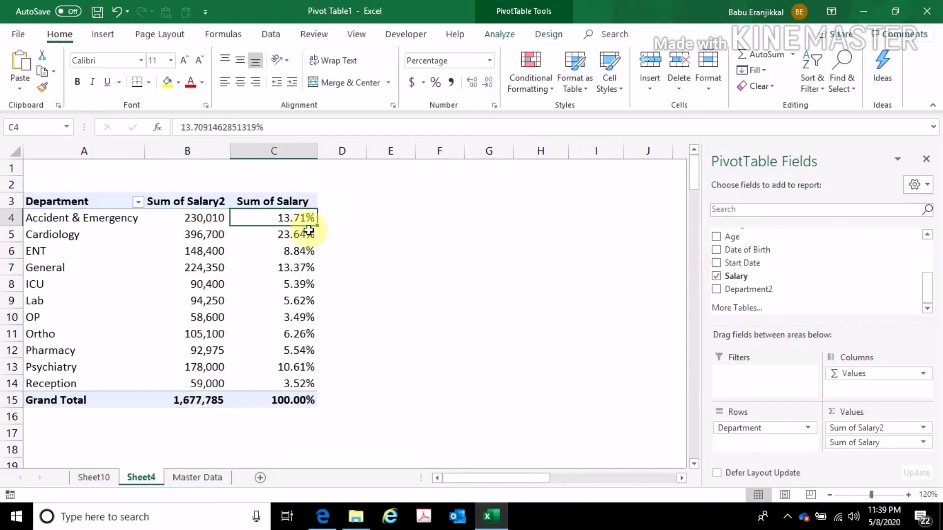
pyautogui.rightClick(295, 219)
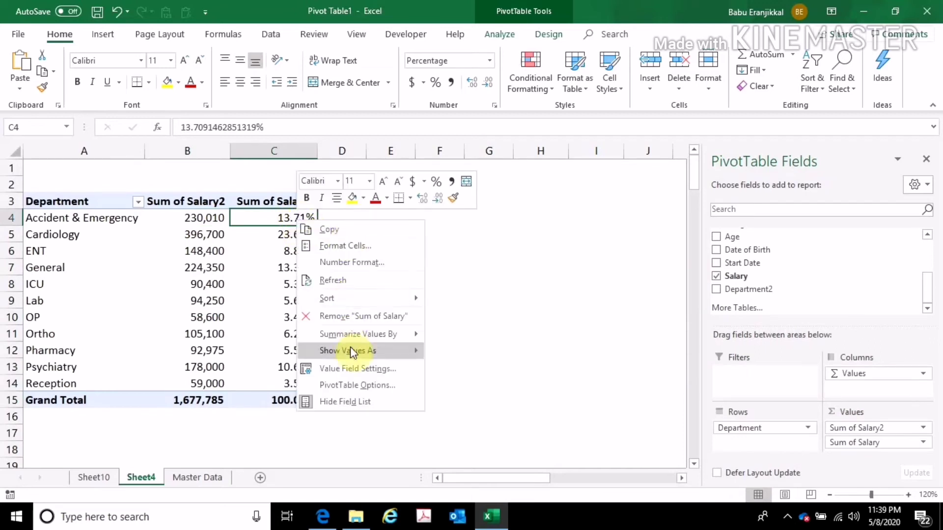
# - Switch the percentage column to % of Column Total, then remove Sum of Salary from the pivot
pyautogui.moveTo(350, 347)
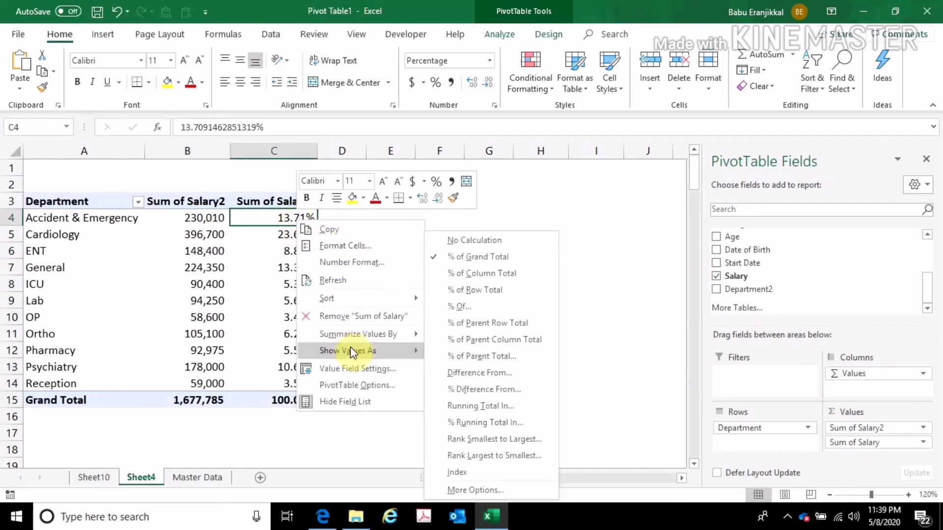
pyautogui.click(530, 282)
pyautogui.rightClick(300, 221)
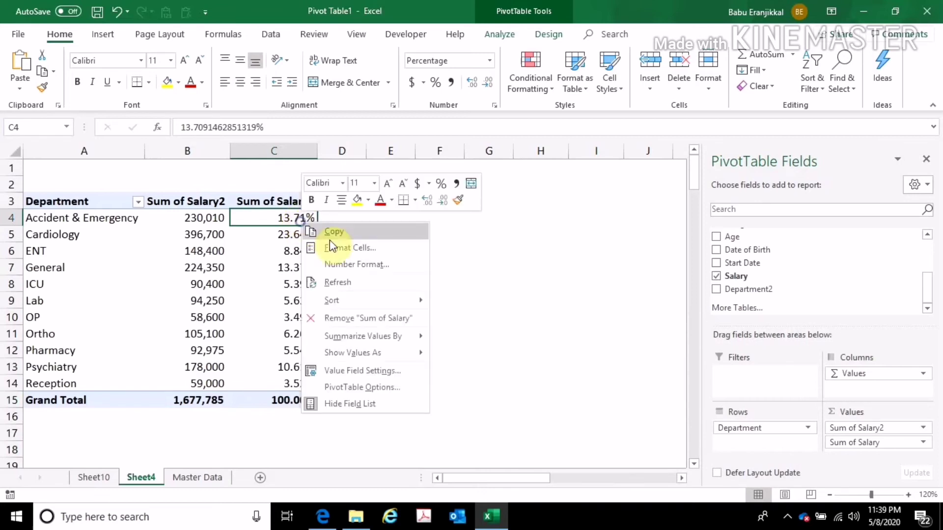
pyautogui.moveTo(399, 352)
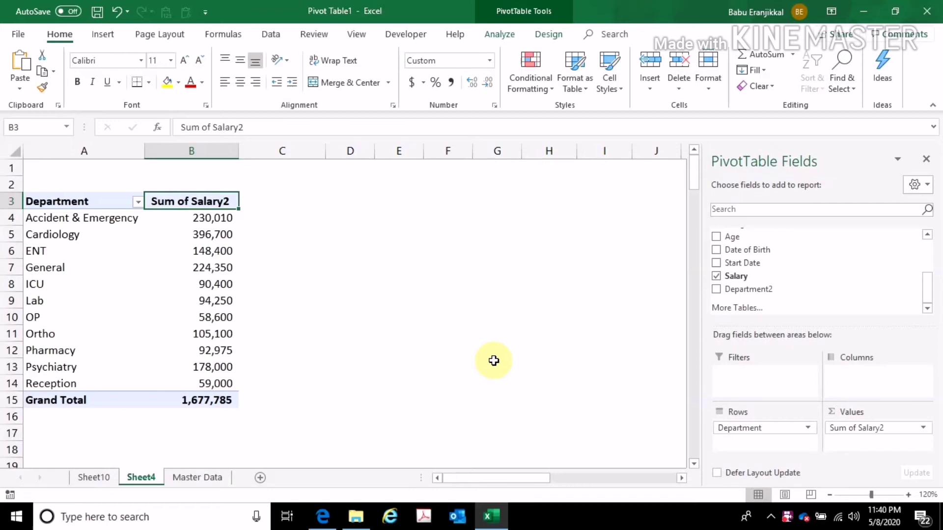
pyautogui.click(197, 267)
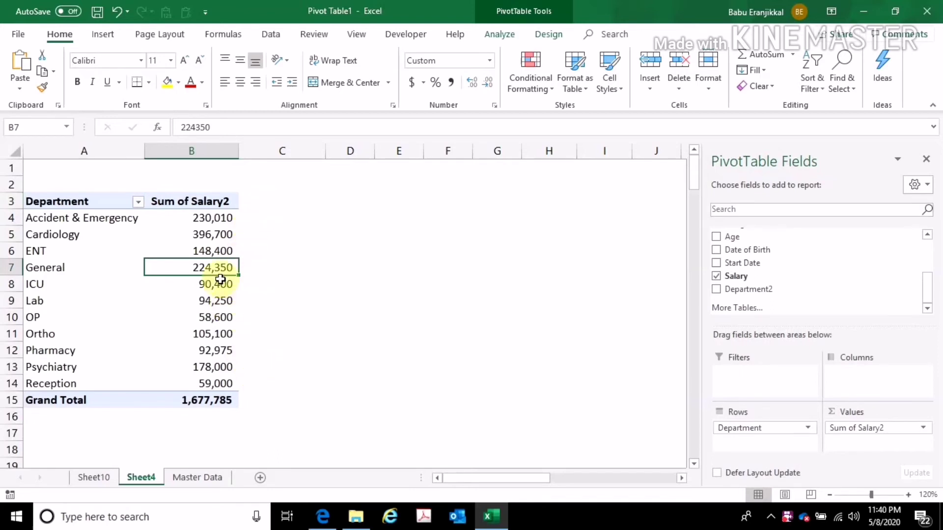
# - Start a new pivot calculated field named Annual Salary
pyautogui.click(546, 34)
pyautogui.click(501, 35)
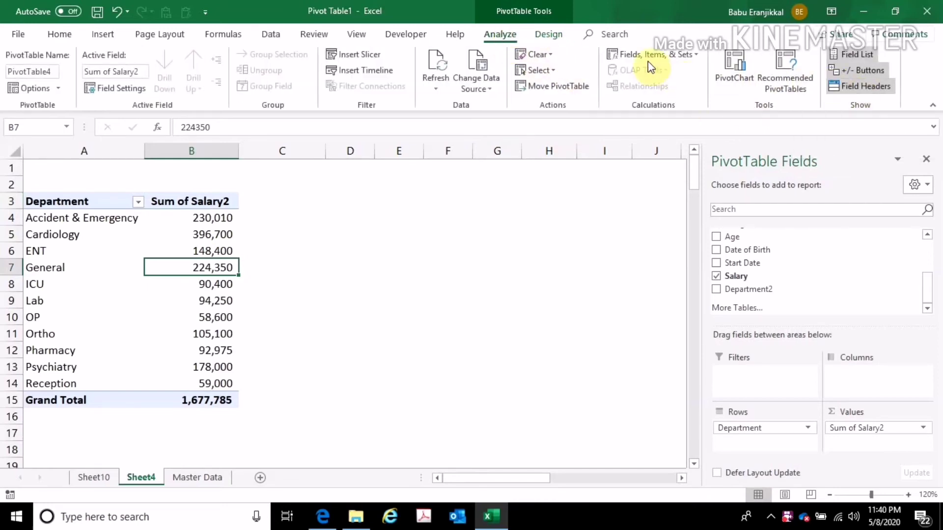
pyautogui.click(697, 57)
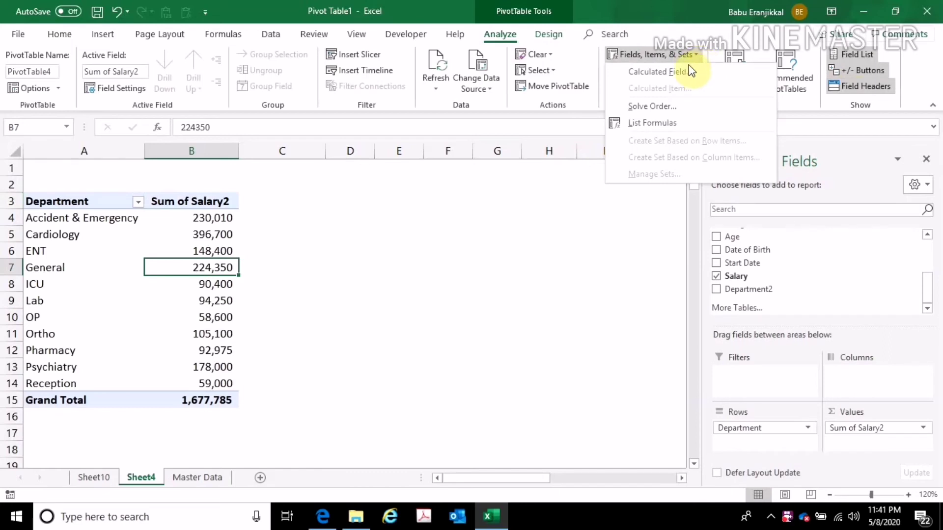
pyautogui.click(655, 73)
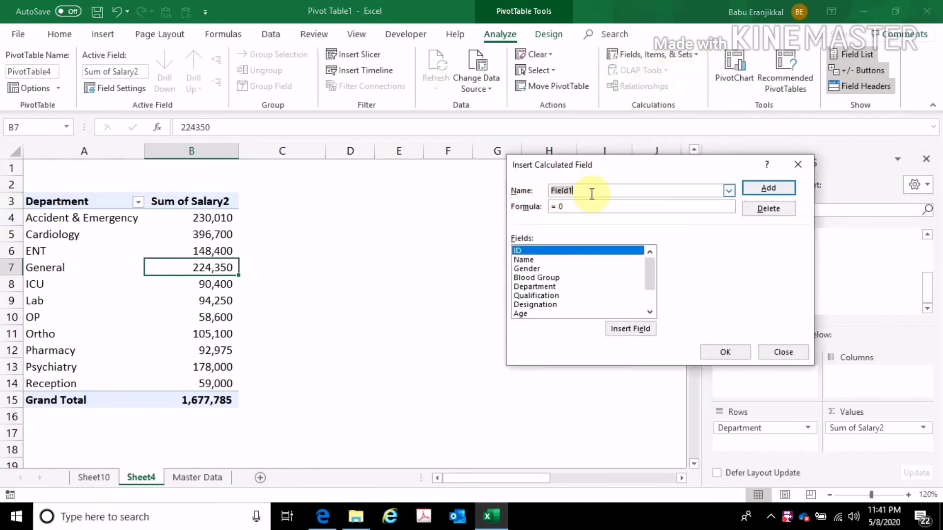
pyautogui.write('S')
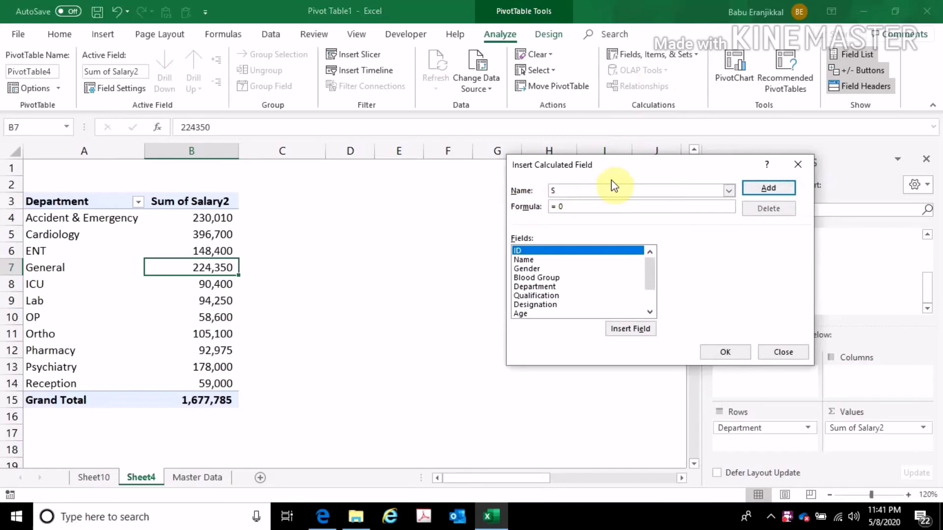
pyautogui.press('BackSpace')
pyautogui.write('Annual Salary')
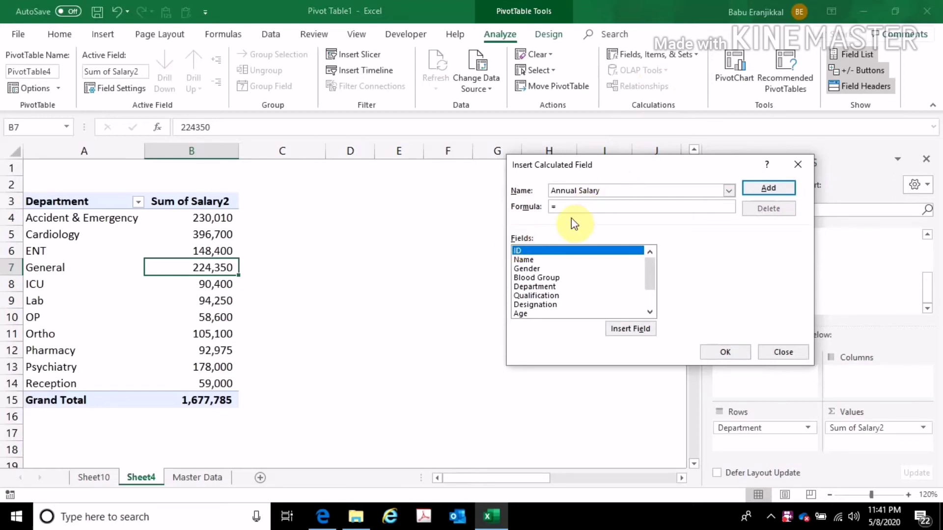
# - Give Annual Salary the formula =Salary*12 and add it to the pivot
pyautogui.click(533, 314)
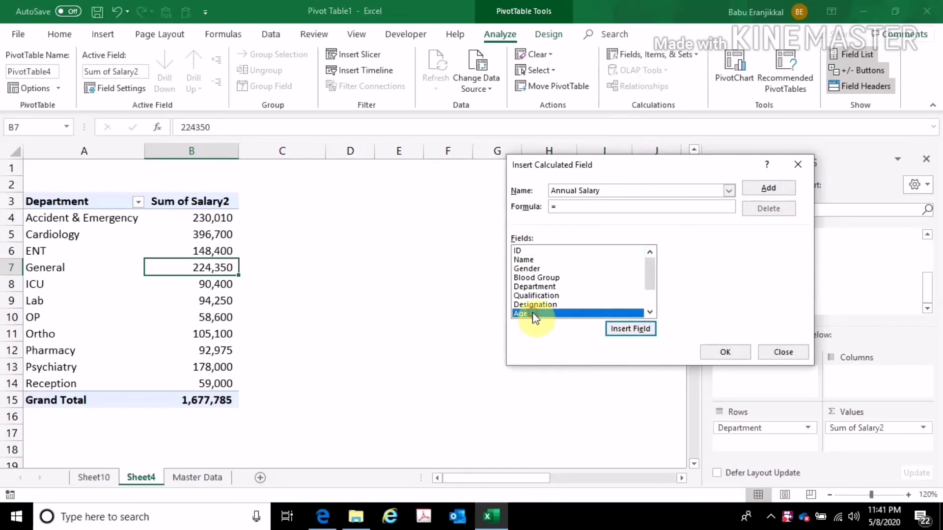
pyautogui.scroll(-1, 534, 307)
pyautogui.doubleClick(534, 304)
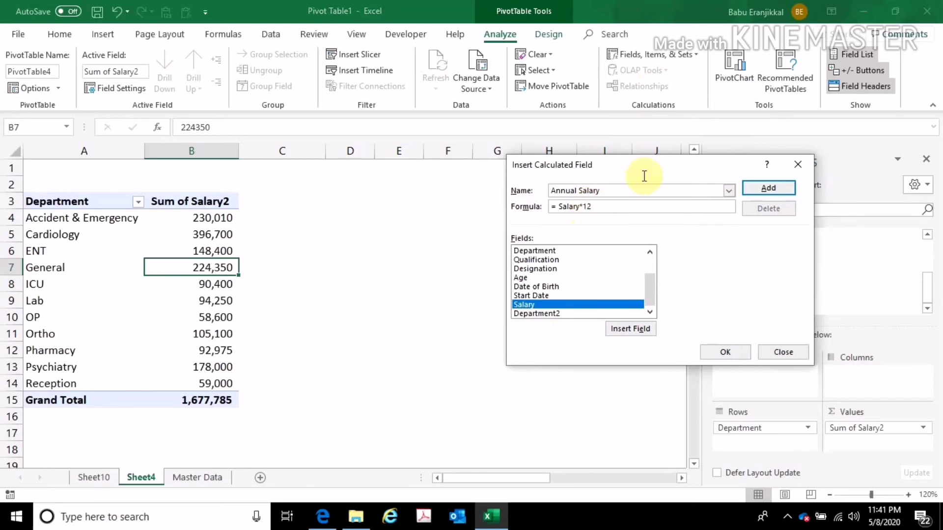
pyautogui.click(755, 189)
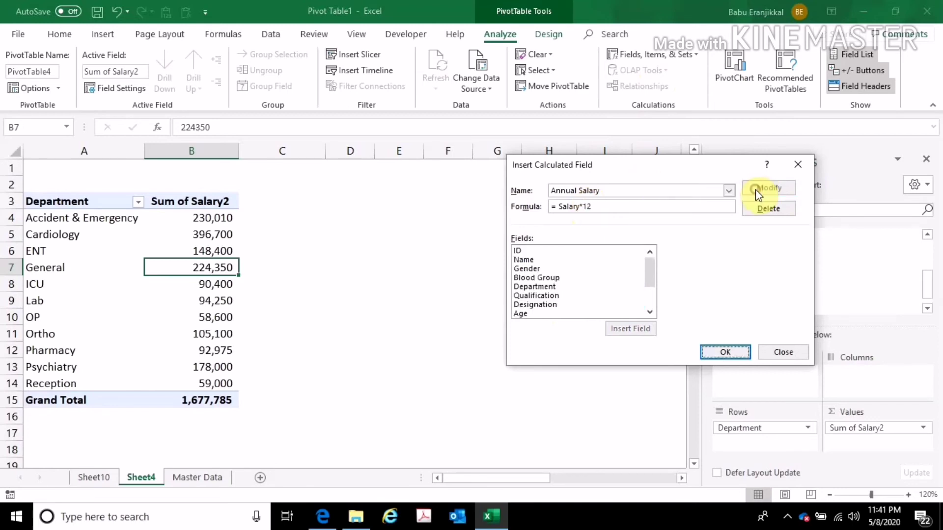
pyautogui.click(717, 352)
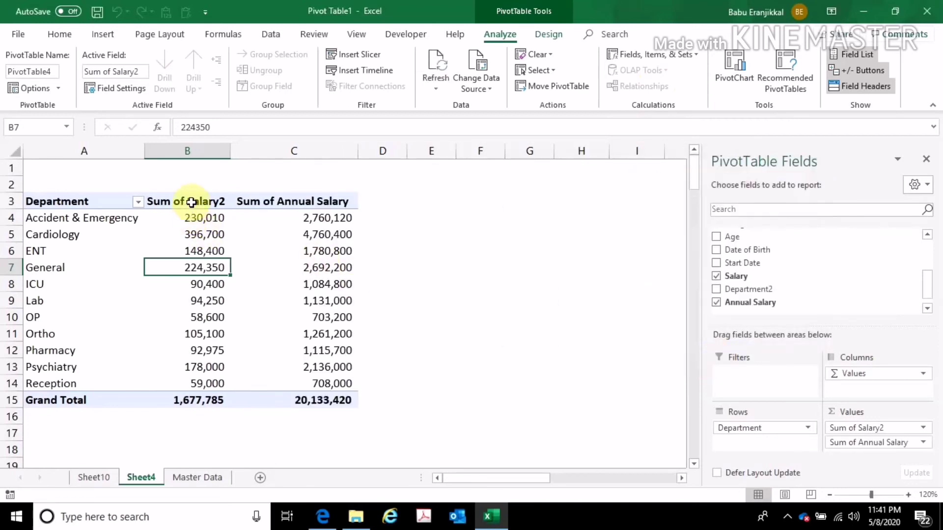
# - Compare the Accident & Emergency monthly total with its Sum of Annual Salary value
pyautogui.click(316, 217)
pyautogui.click(311, 200)
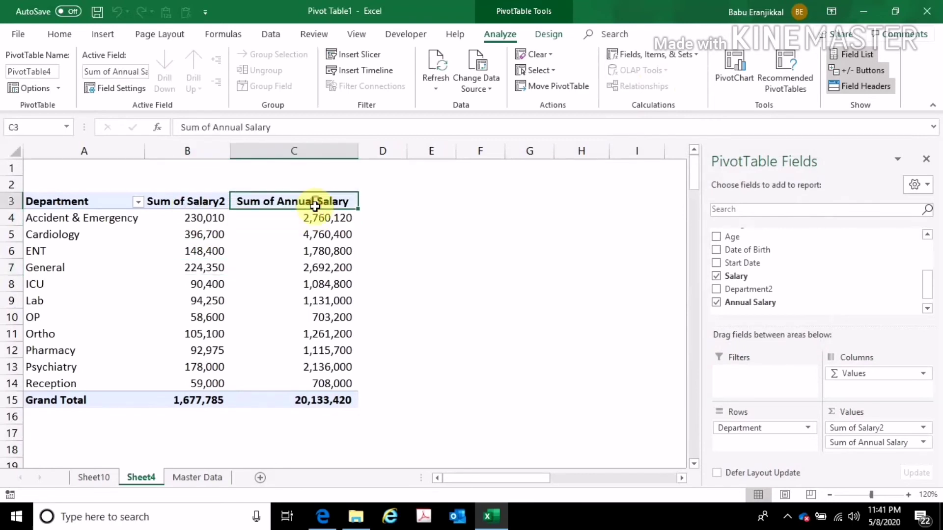
pyautogui.click(201, 218)
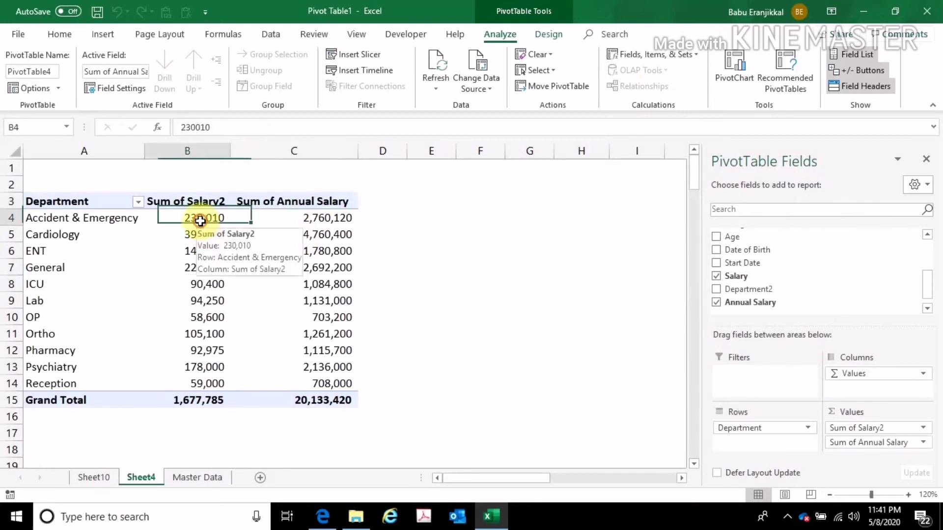
pyautogui.click(324, 219)
pyautogui.click(328, 201)
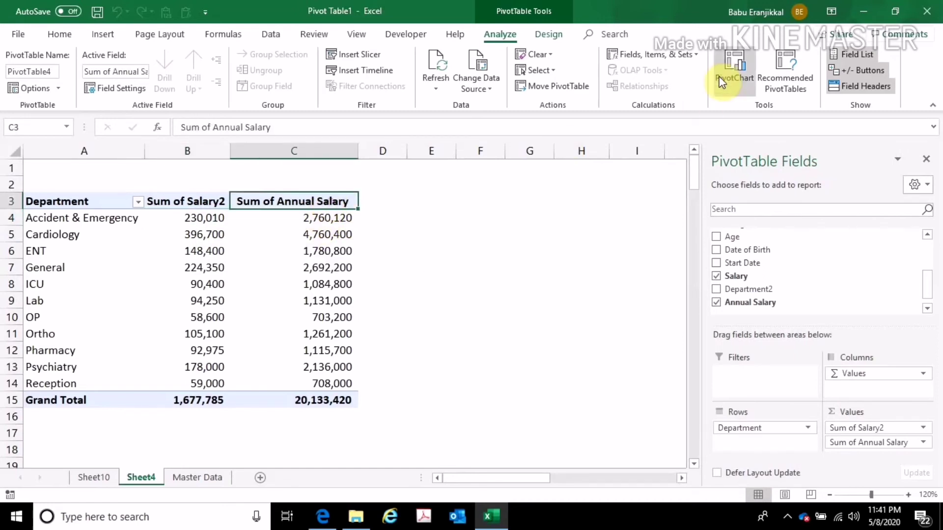
# - Create another calculated field using Salary in the formula =Salary*3
pyautogui.click(698, 56)
pyautogui.click(684, 69)
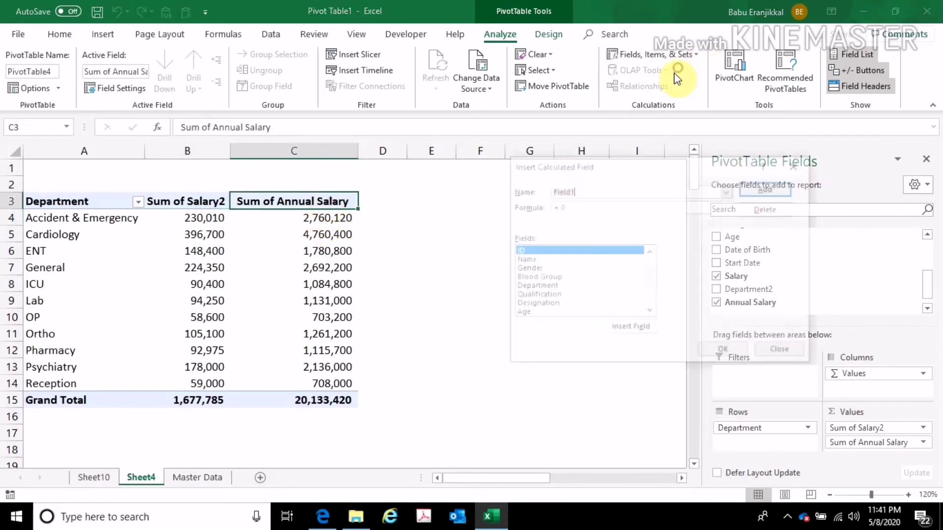
pyautogui.click(551, 291)
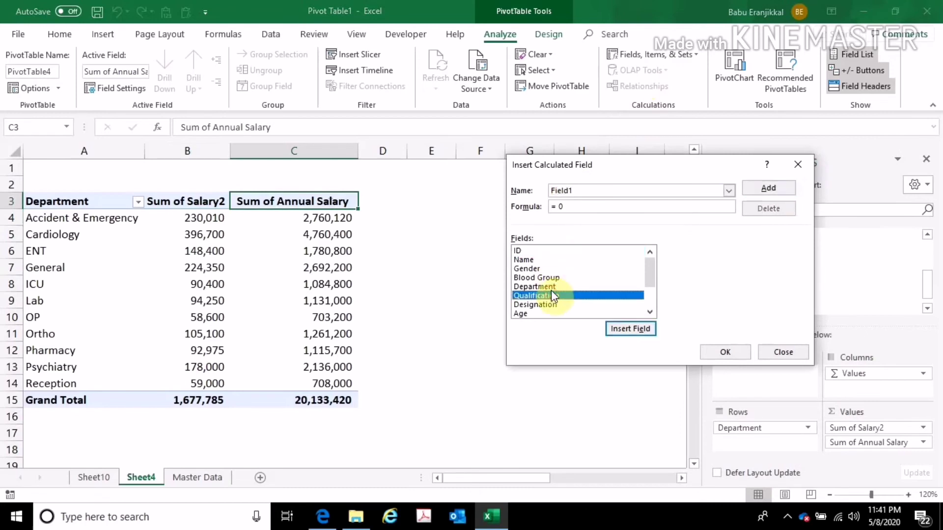
pyautogui.scroll(-2, 550, 290)
pyautogui.click(538, 313)
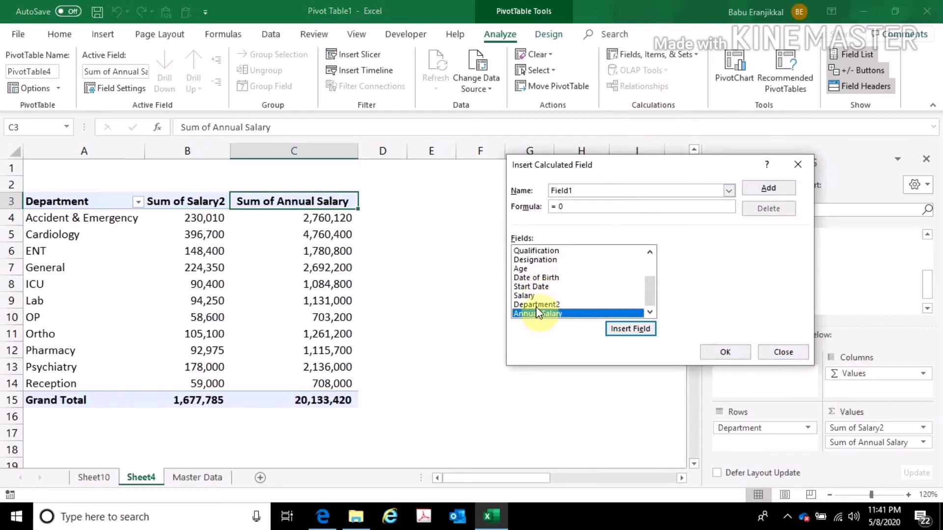
pyautogui.doubleClick(523, 297)
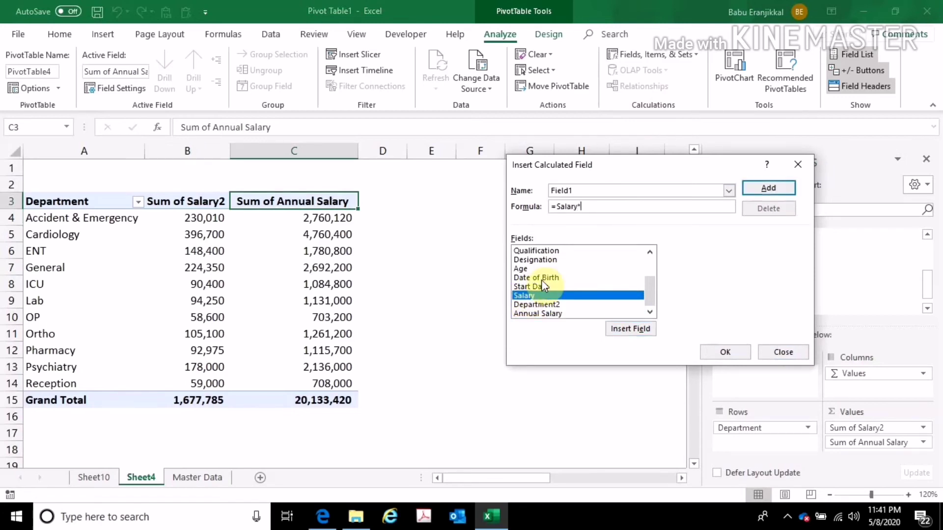
# - Name the field Qtr- Salary, add it, and select its department values D4:D14
pyautogui.doubleClick(593, 190)
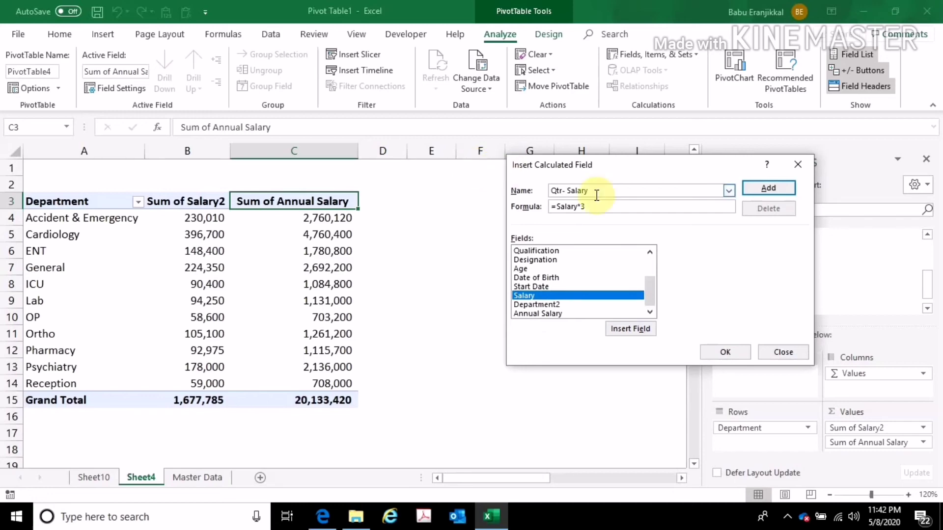
pyautogui.click(768, 189)
pyautogui.click(717, 352)
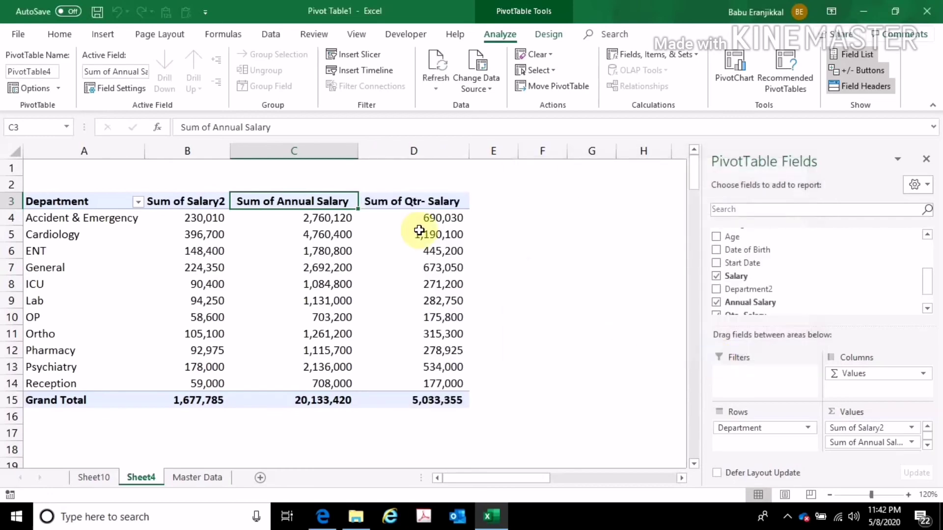
pyautogui.moveTo(425, 219); pyautogui.dragTo(439, 388)
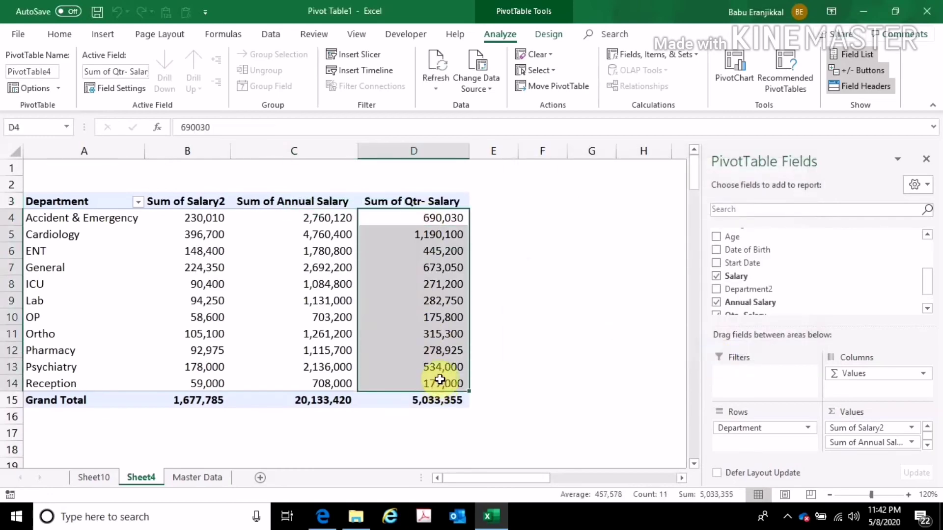
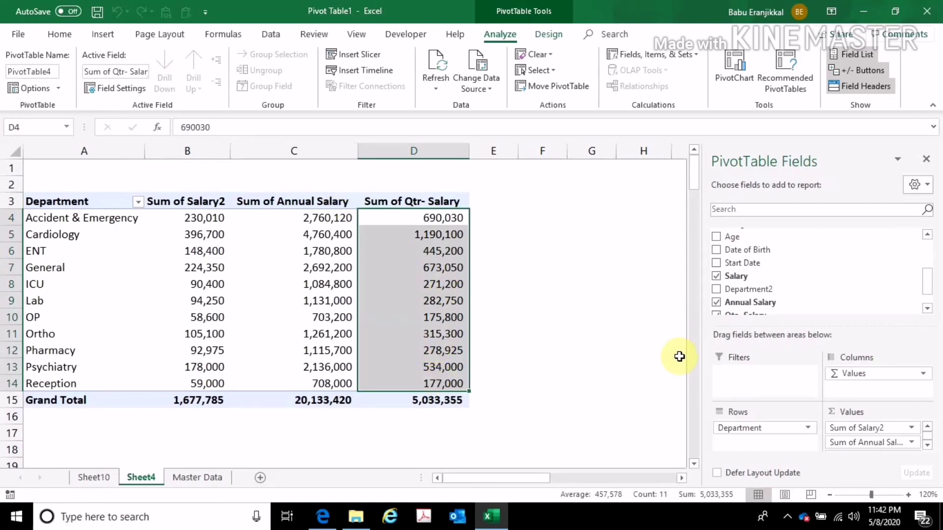
# - Drop Sum of Annual Salary and Sum of Qtr- Salary so only Sum of Salary2 remains
pyautogui.moveTo(846, 441); pyautogui.dragTo(598, 440)
pyautogui.moveTo(892, 441); pyautogui.dragTo(551, 442)
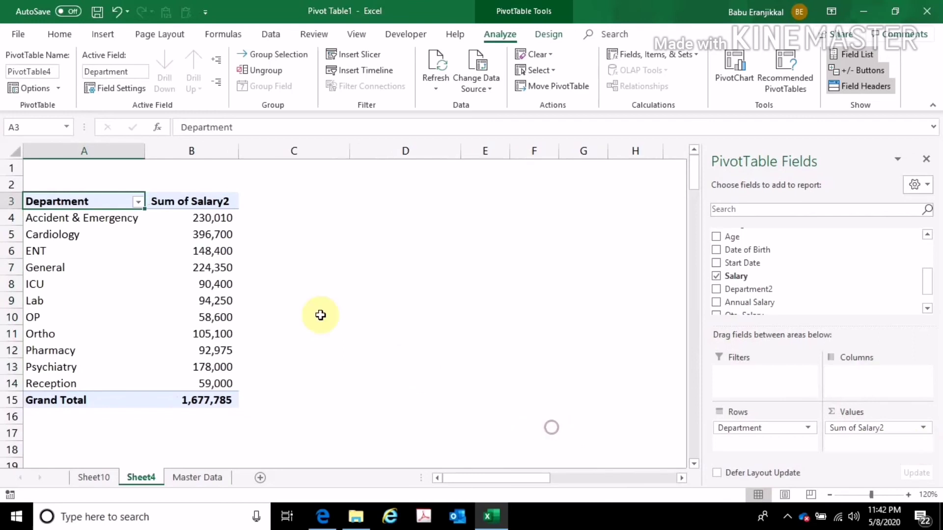
pyautogui.click(205, 248)
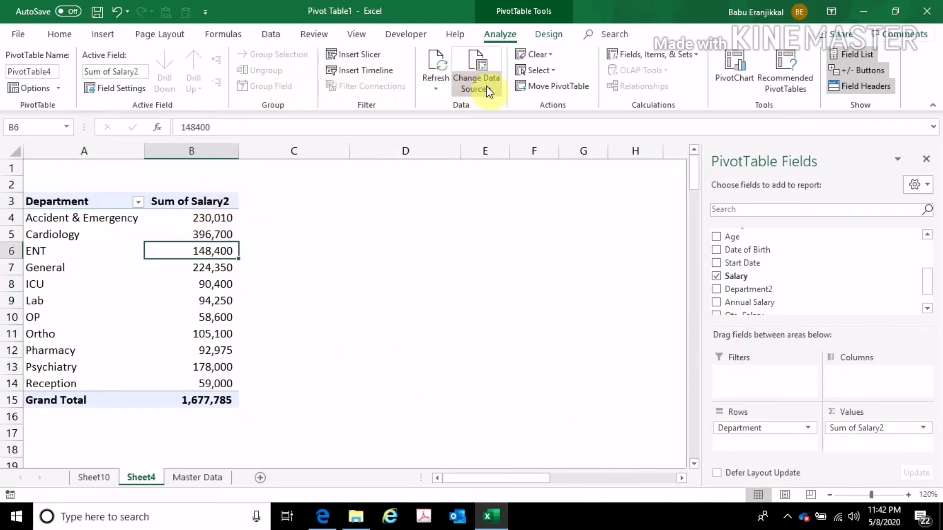
pyautogui.click(546, 34)
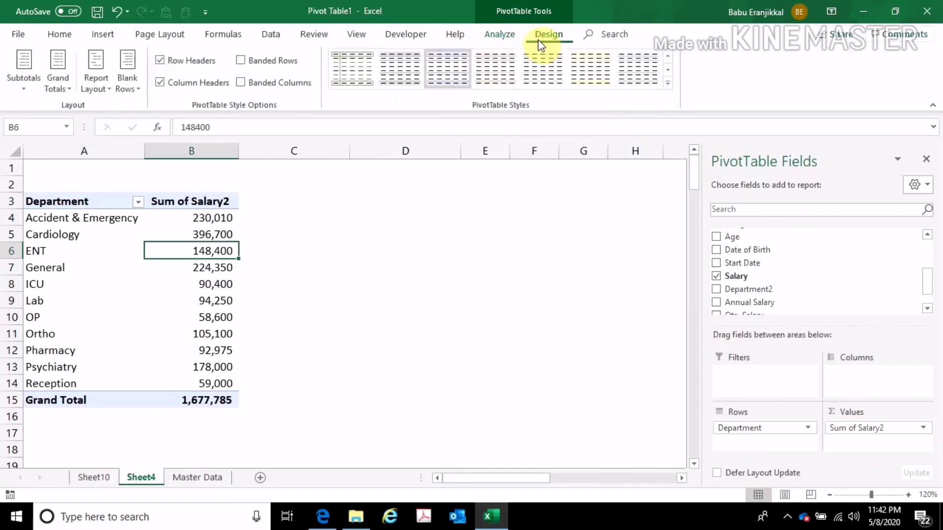
pyautogui.click(490, 34)
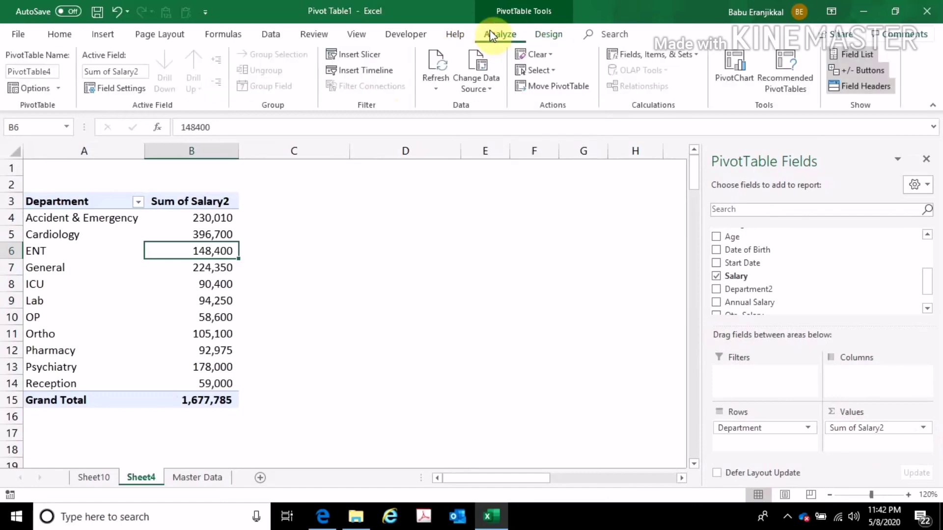
# - Insert a clustered column PivotChart and move it beside the pivot table
pyautogui.click(726, 87)
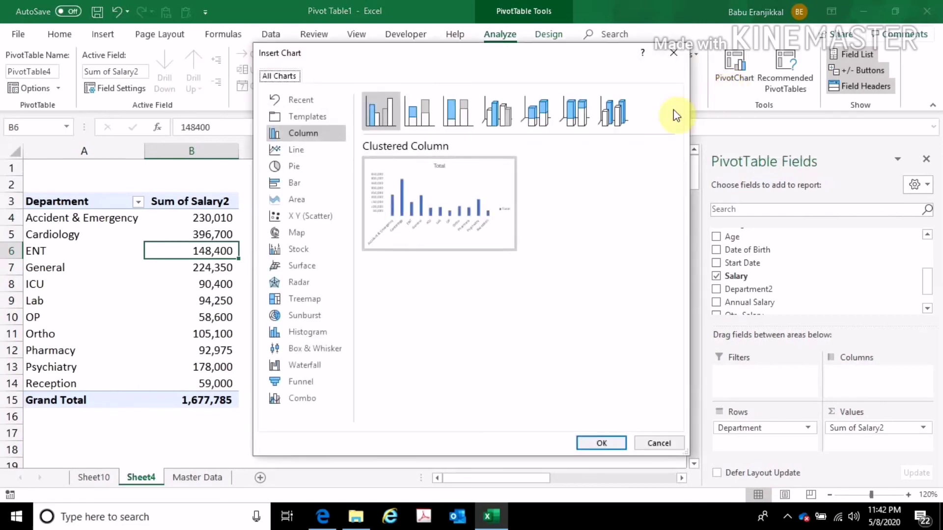
pyautogui.moveTo(372, 63); pyautogui.dragTo(513, 60)
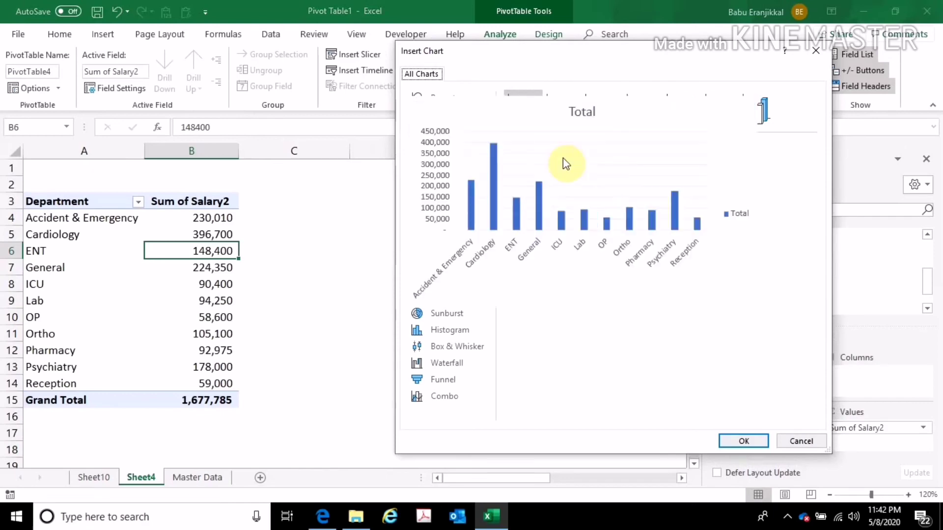
pyautogui.click(741, 445)
pyautogui.moveTo(461, 280); pyautogui.dragTo(553, 238)
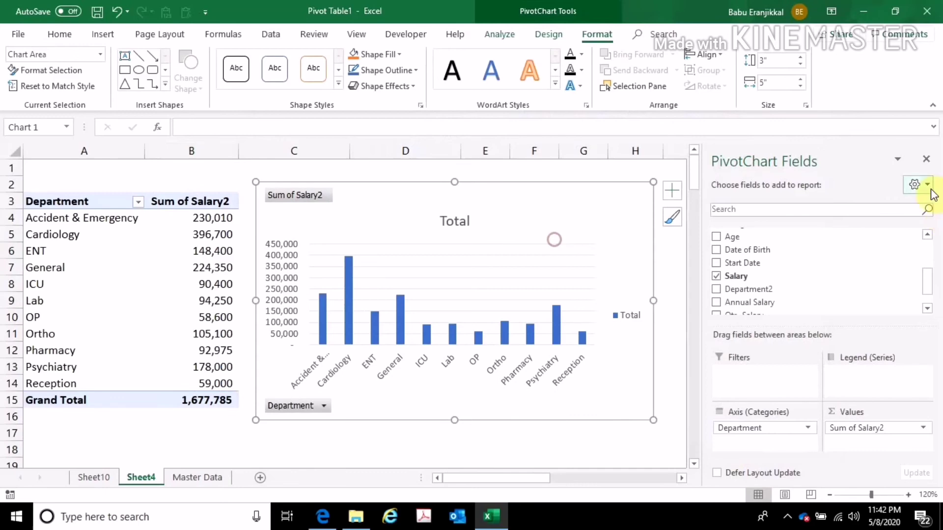
# - Close the PivotChart Fields pane and reselect a pivot table cell
pyautogui.click(925, 160)
pyautogui.click(59, 35)
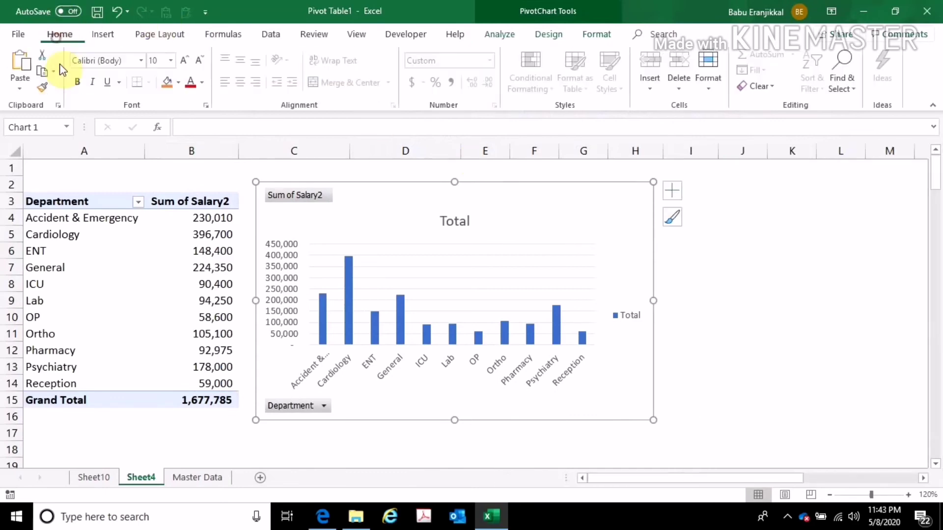
pyautogui.click(164, 248)
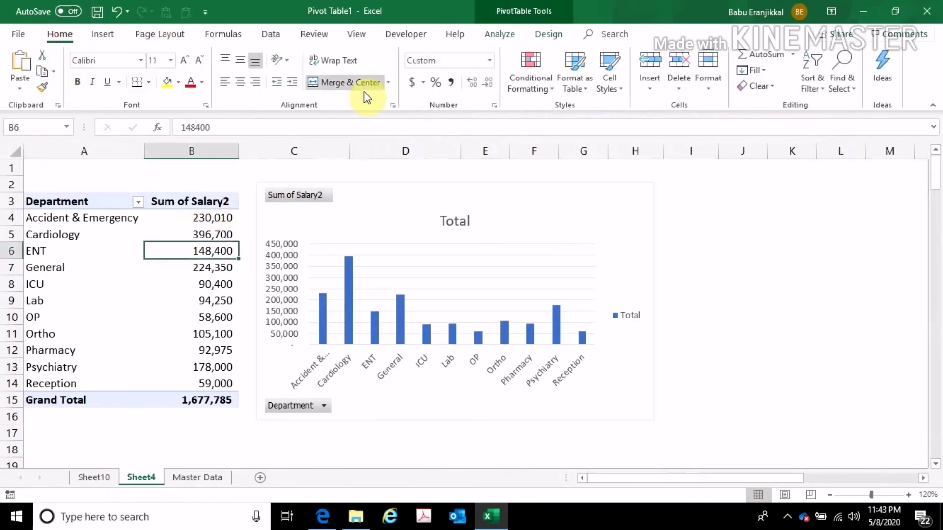
pyautogui.click(497, 35)
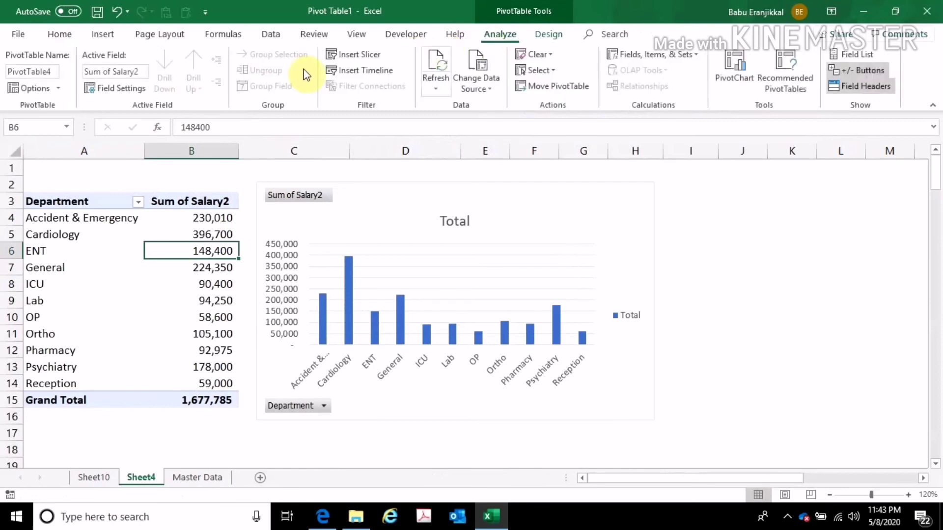
# - Insert slicers for the Gender and Qualification fields
pyautogui.click(346, 54)
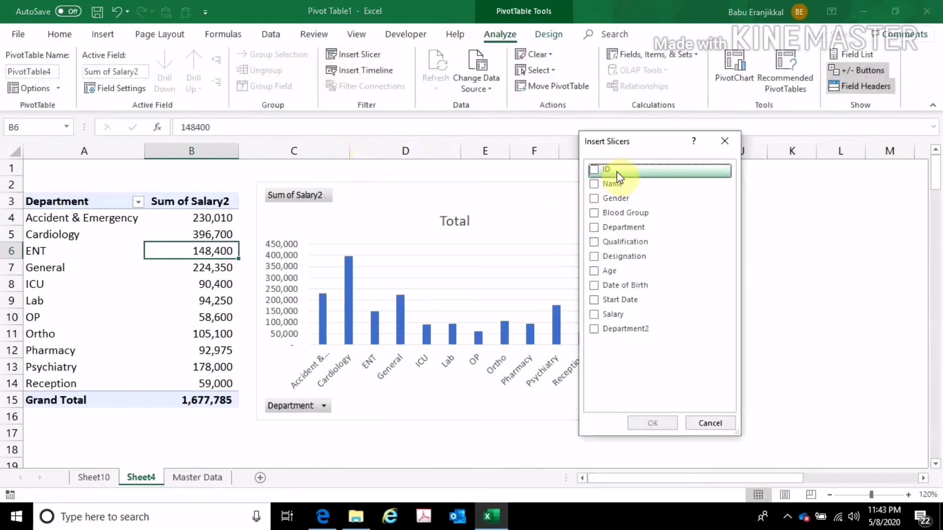
pyautogui.click(595, 198)
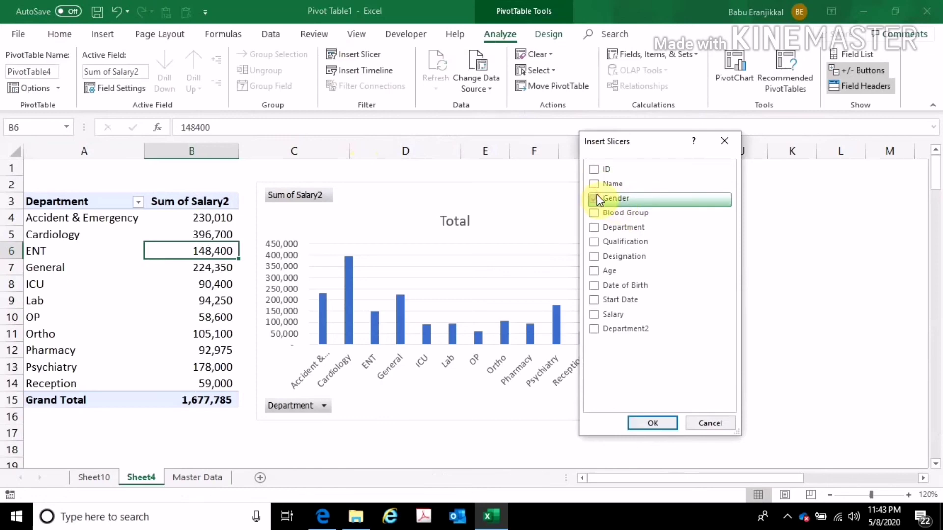
pyautogui.click(594, 242)
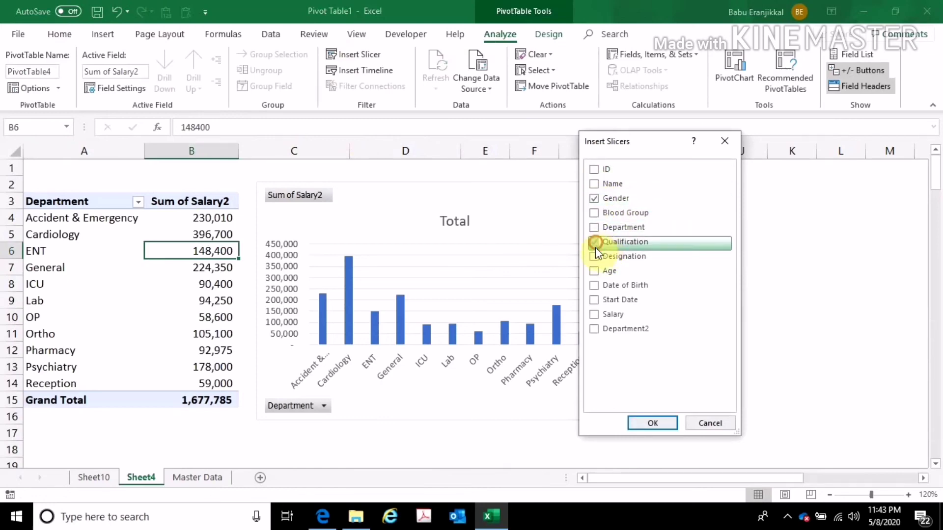
pyautogui.click(648, 421)
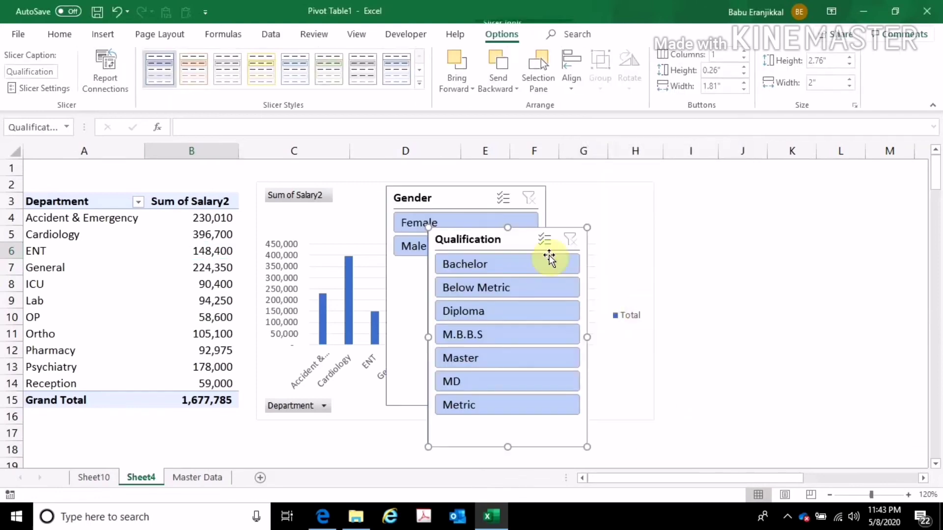
# - Arrange both slicers right of the chart and filter Gender to Male
pyautogui.moveTo(485, 239); pyautogui.dragTo(810, 195)
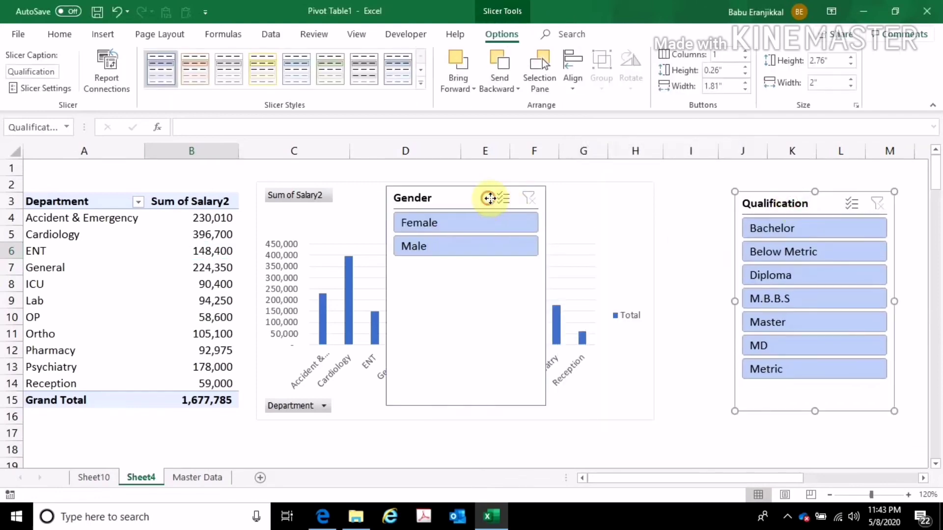
pyautogui.moveTo(488, 198); pyautogui.dragTo(704, 329)
pyautogui.moveTo(800, 208); pyautogui.dragTo(844, 180)
pyautogui.moveTo(691, 264); pyautogui.dragTo(711, 176)
pyautogui.click(659, 231)
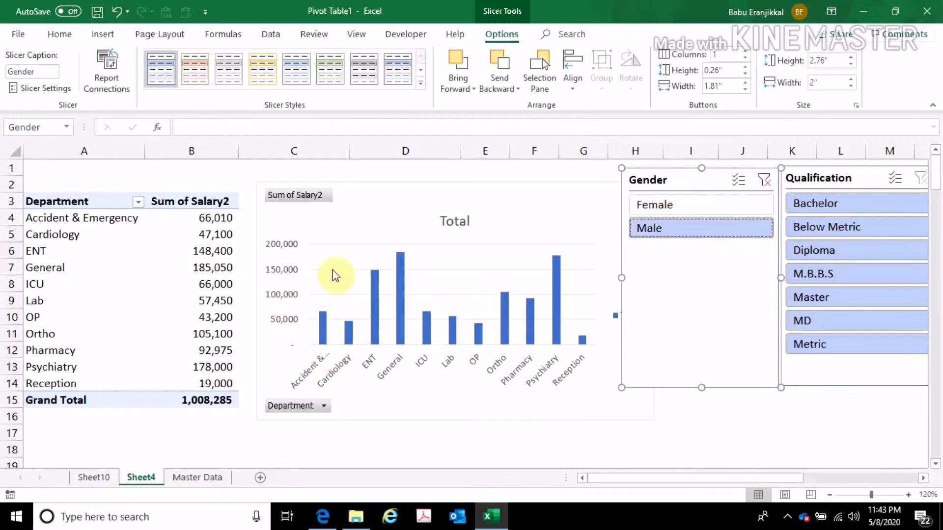
# - Try Female and Bachelor slicer filters while reviewing the department salary totals
pyautogui.moveTo(112, 219); pyautogui.dragTo(180, 383)
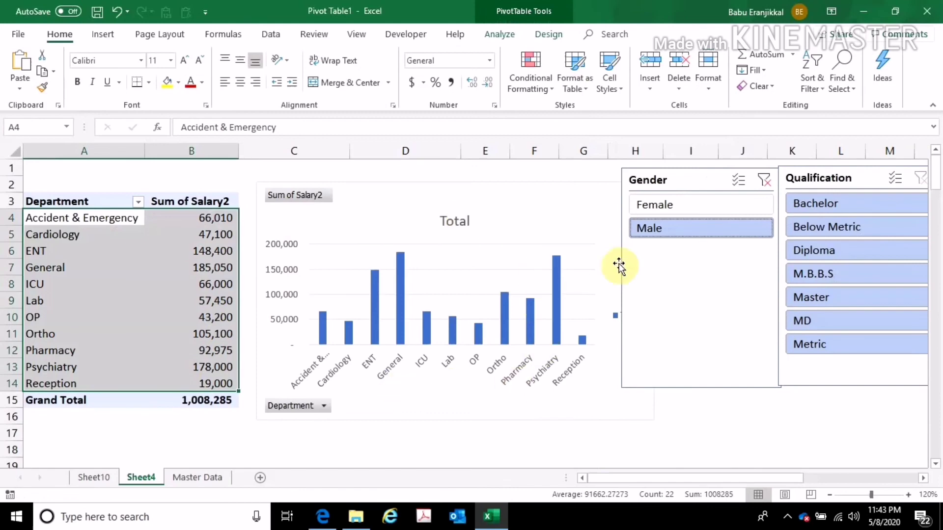
pyautogui.click(654, 211)
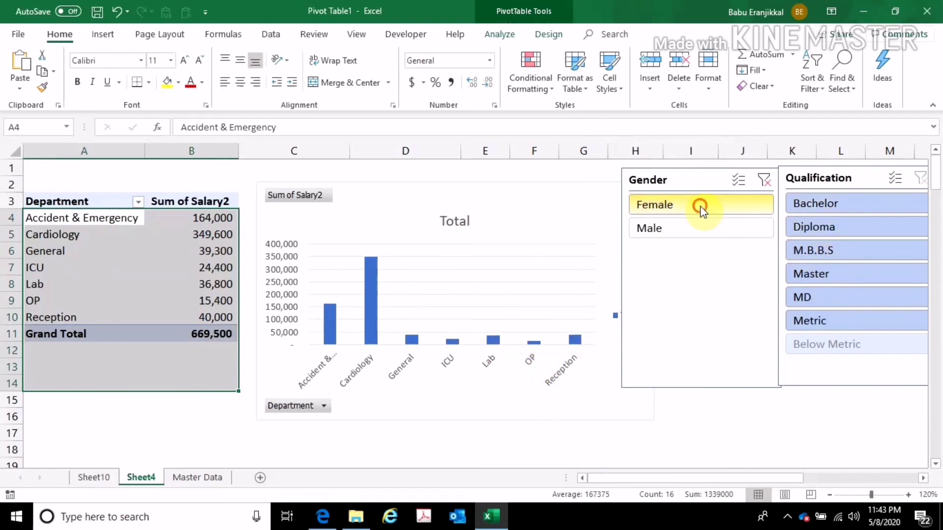
pyautogui.click(763, 180)
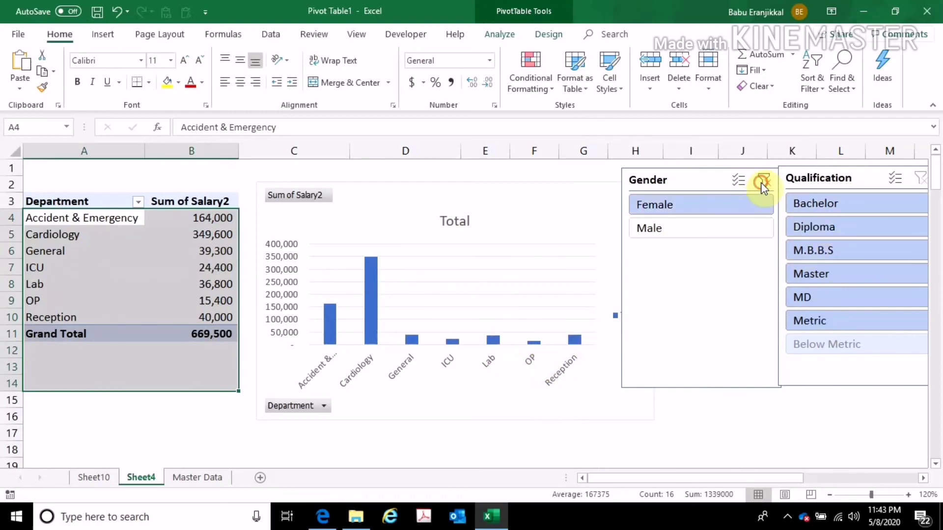
pyautogui.click(806, 210)
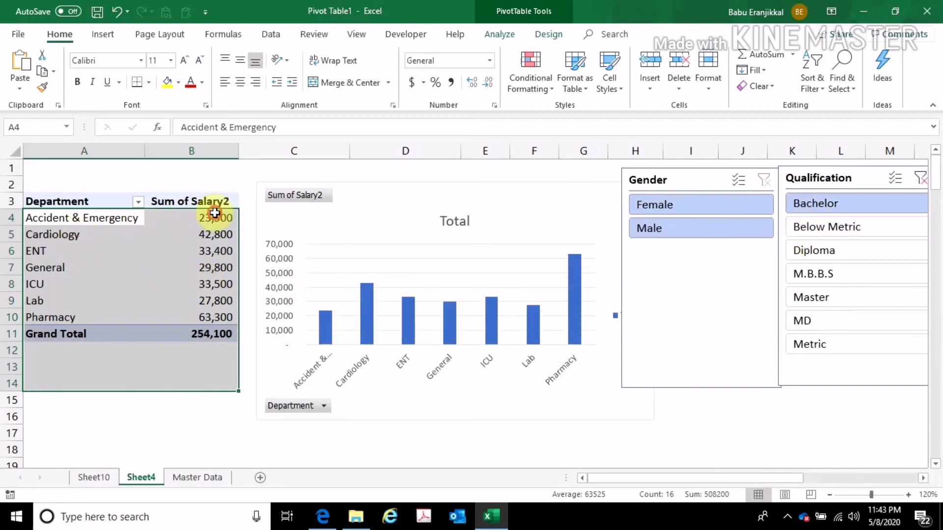
pyautogui.moveTo(211, 218); pyautogui.dragTo(201, 313)
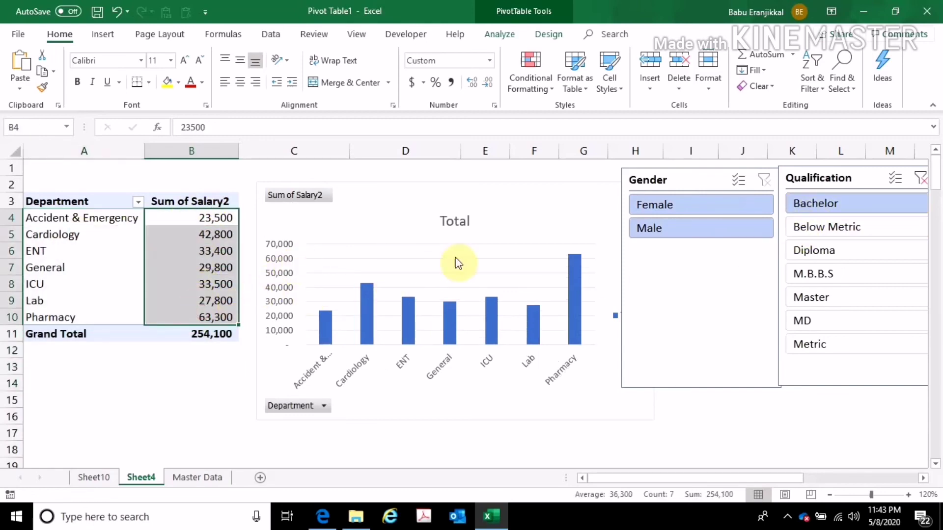
# - Filter to Diploma qualification and Male gender, then select the pivot chart
pyautogui.click(820, 226)
pyautogui.click(818, 250)
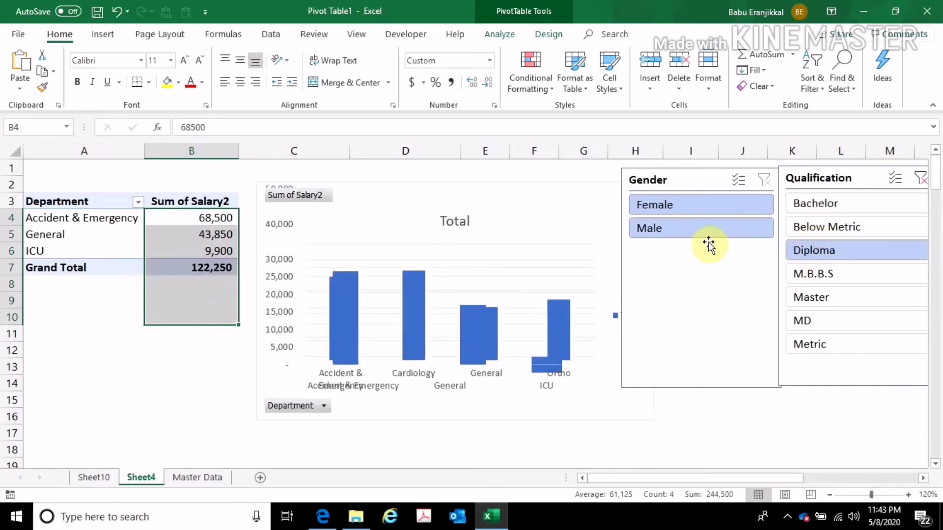
pyautogui.click(653, 228)
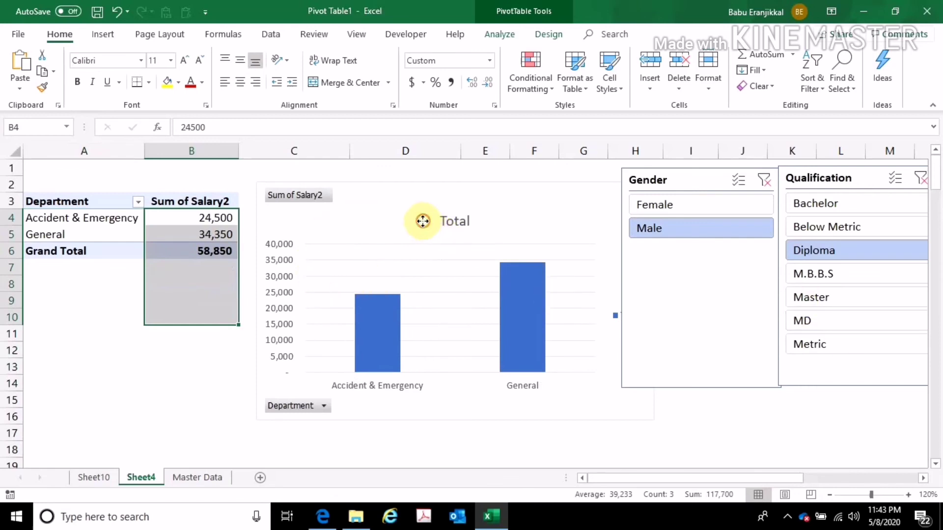
pyautogui.click(423, 221)
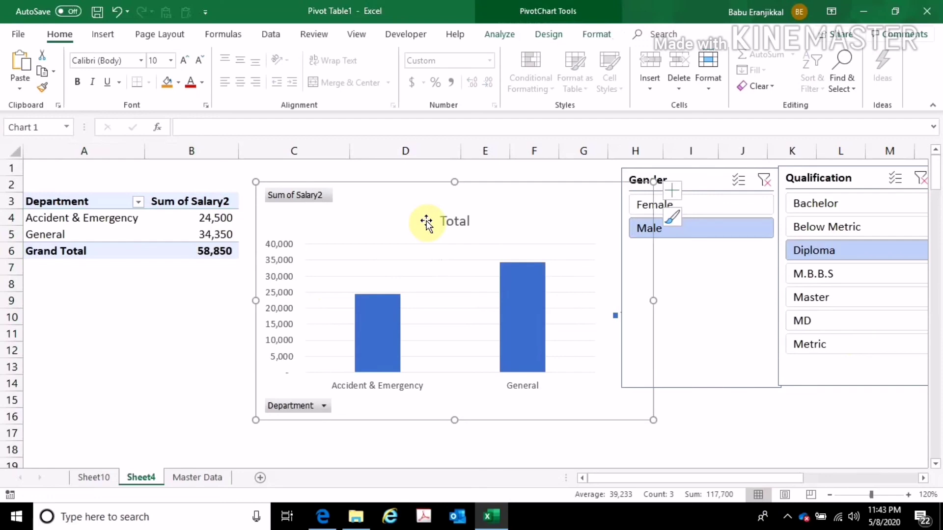
pyautogui.click(559, 37)
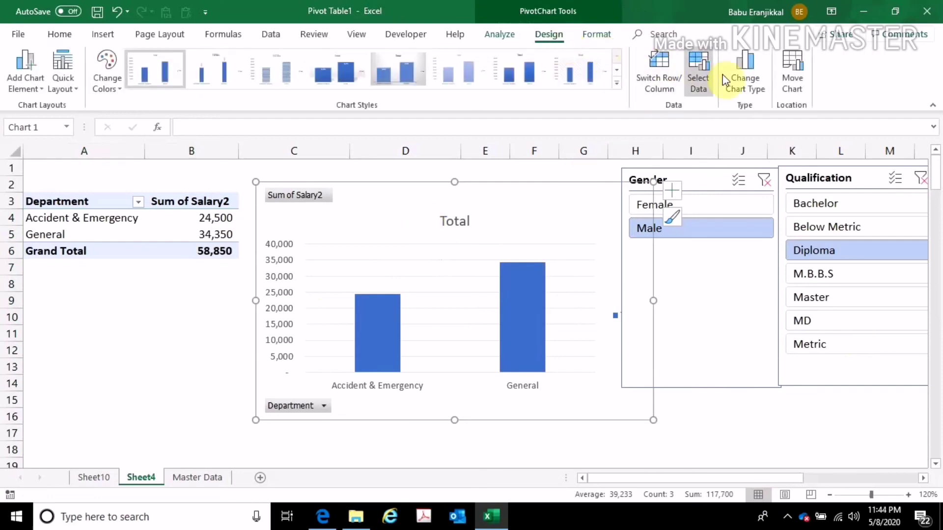
# - Change the PivotChart type from clustered column to Pie > 3-D Pie
pyautogui.click(742, 78)
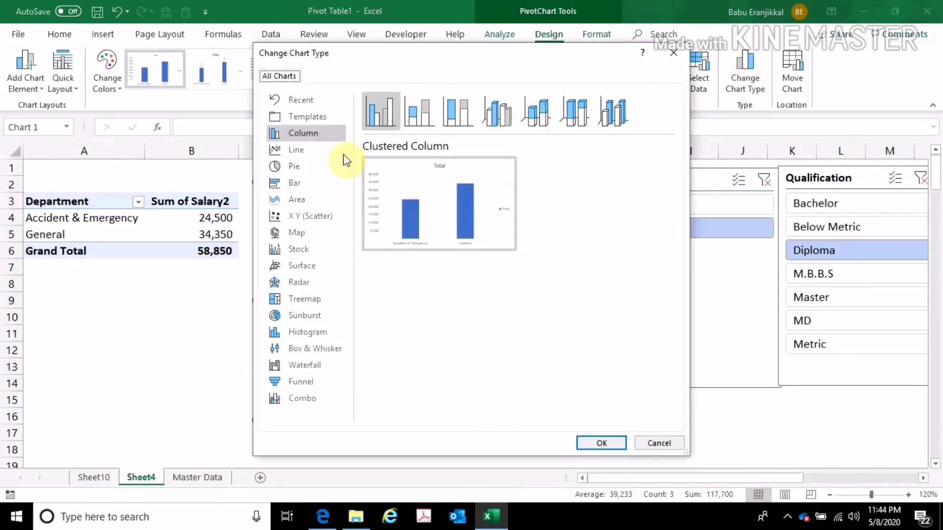
pyautogui.click(317, 168)
pyautogui.moveTo(440, 167)
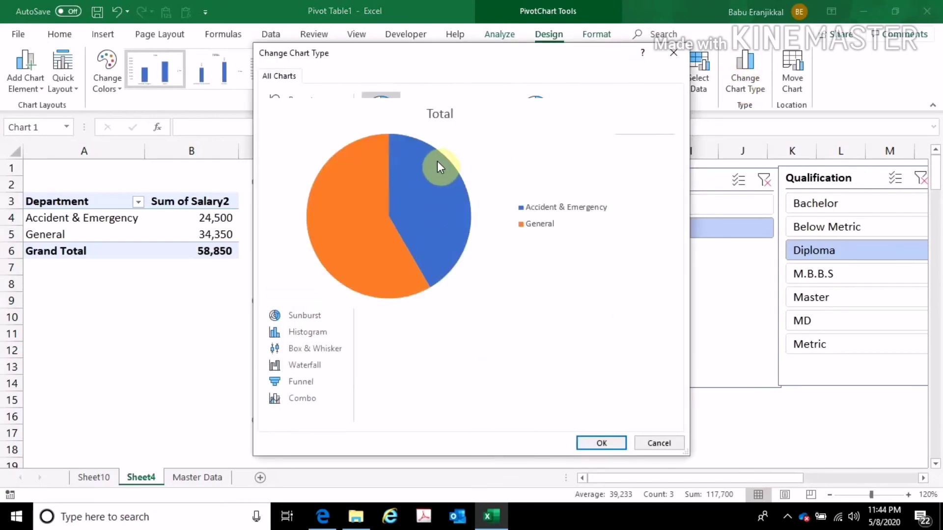
pyautogui.click(419, 111)
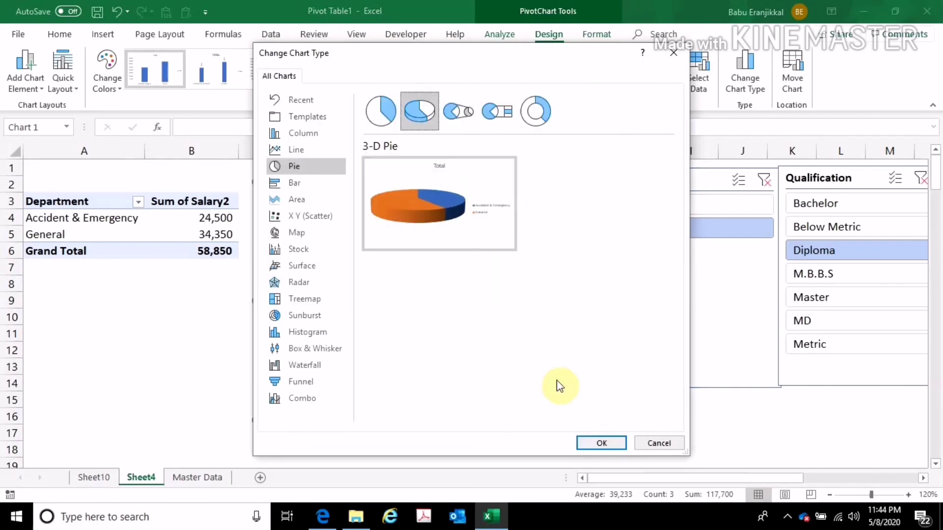
pyautogui.click(603, 443)
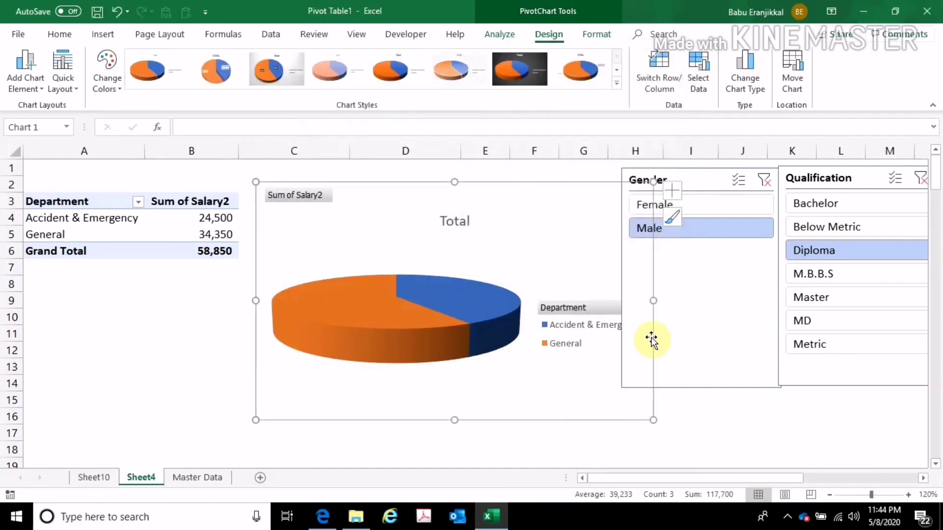
# - Clear both slicers, then filter to Female staff with a Diploma qualification
pyautogui.click(919, 177)
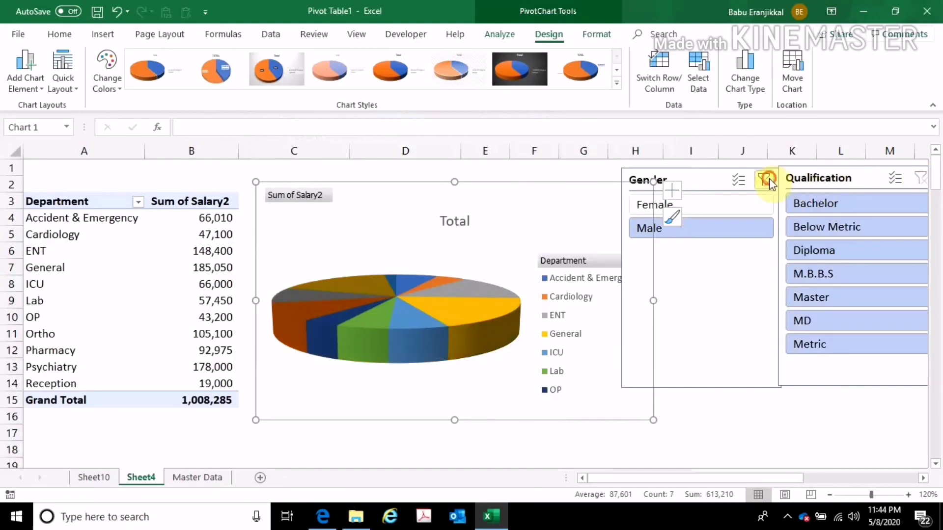
pyautogui.click(767, 180)
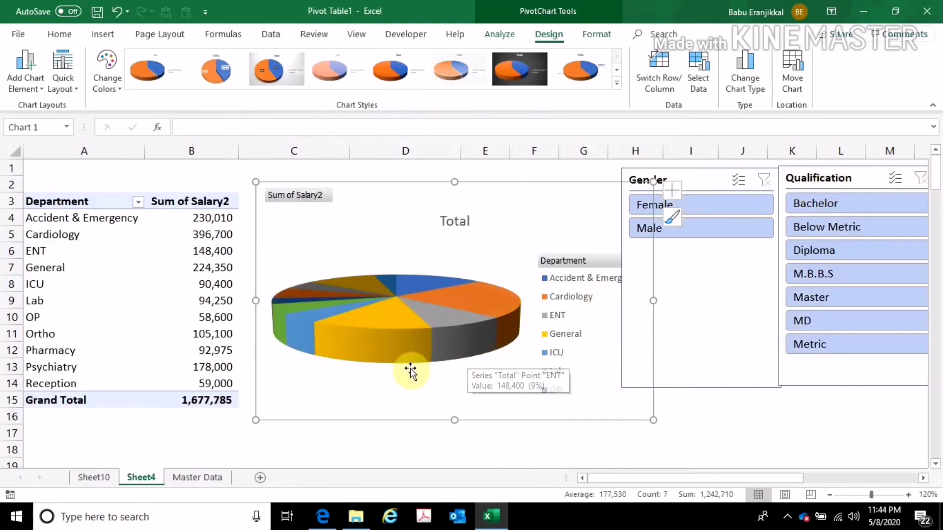
pyautogui.click(689, 230)
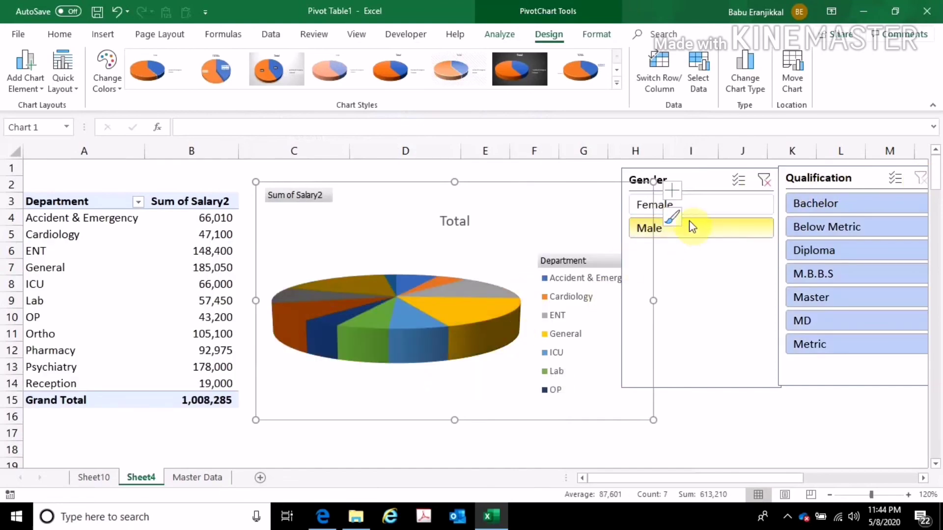
pyautogui.click(695, 210)
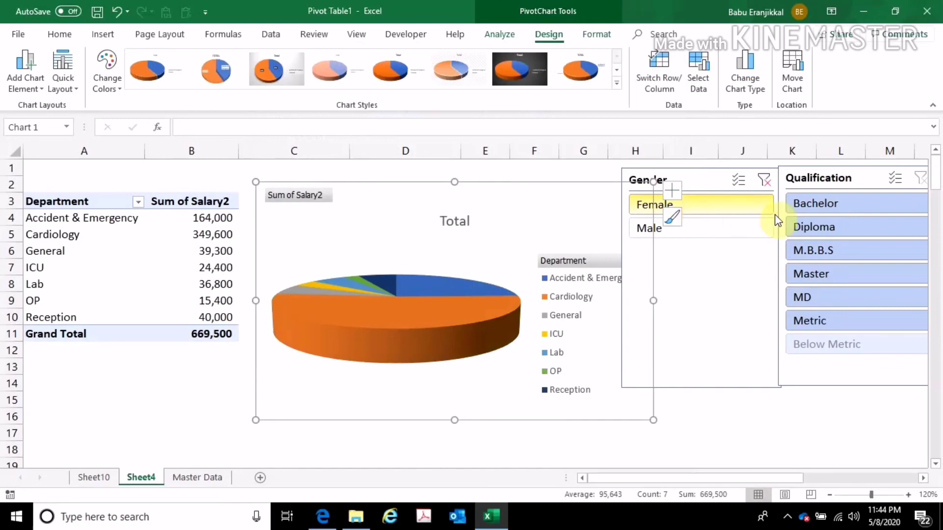
pyautogui.click(806, 206)
pyautogui.click(810, 226)
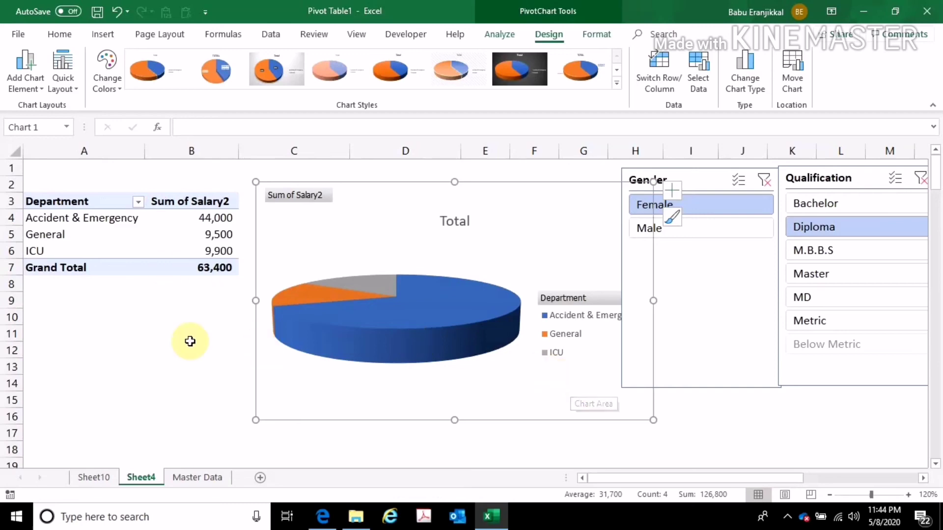
# - Select the pivot chart, then check the ICU salary value in cell B6
pyautogui.click(200, 356)
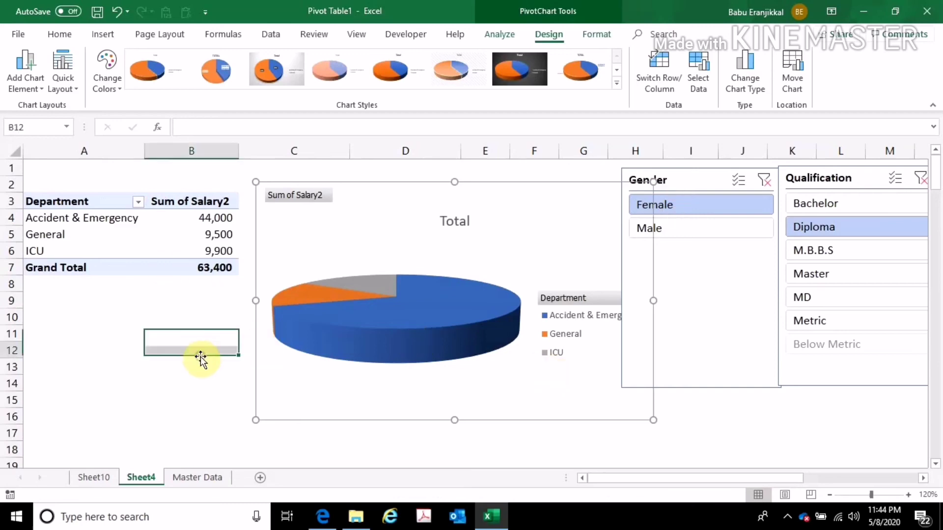
pyautogui.click(277, 369)
pyautogui.click(201, 252)
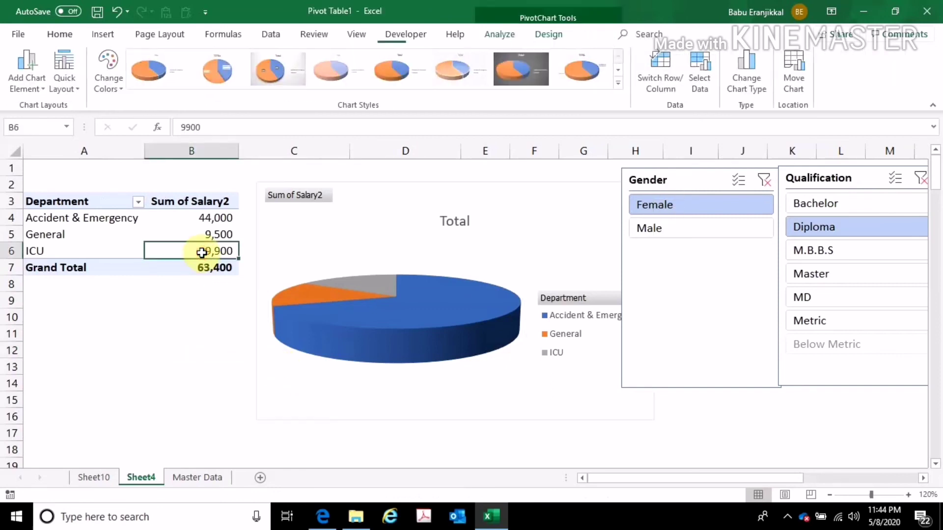